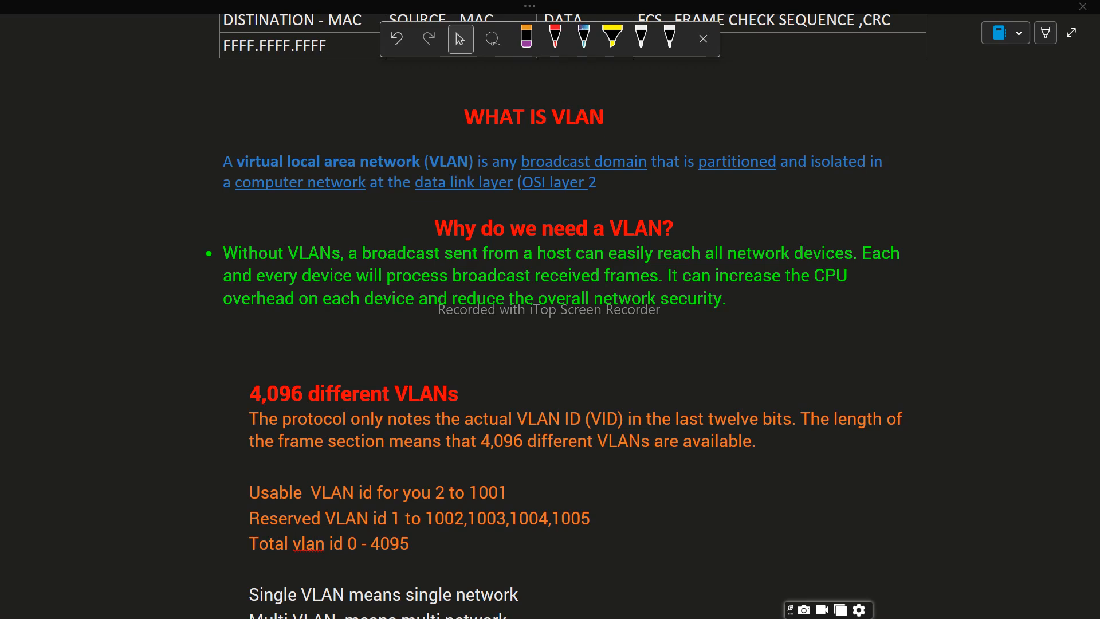
- Add the line "1 to 4064" below the total VLAN id line in the notes
key(Return)
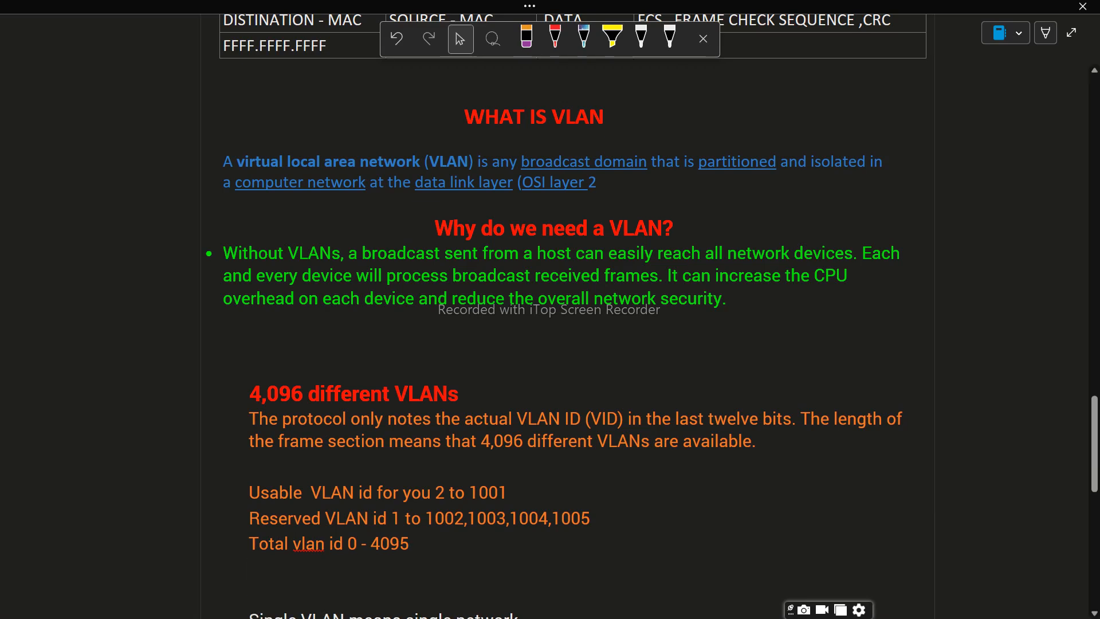
text(1 to 4064)
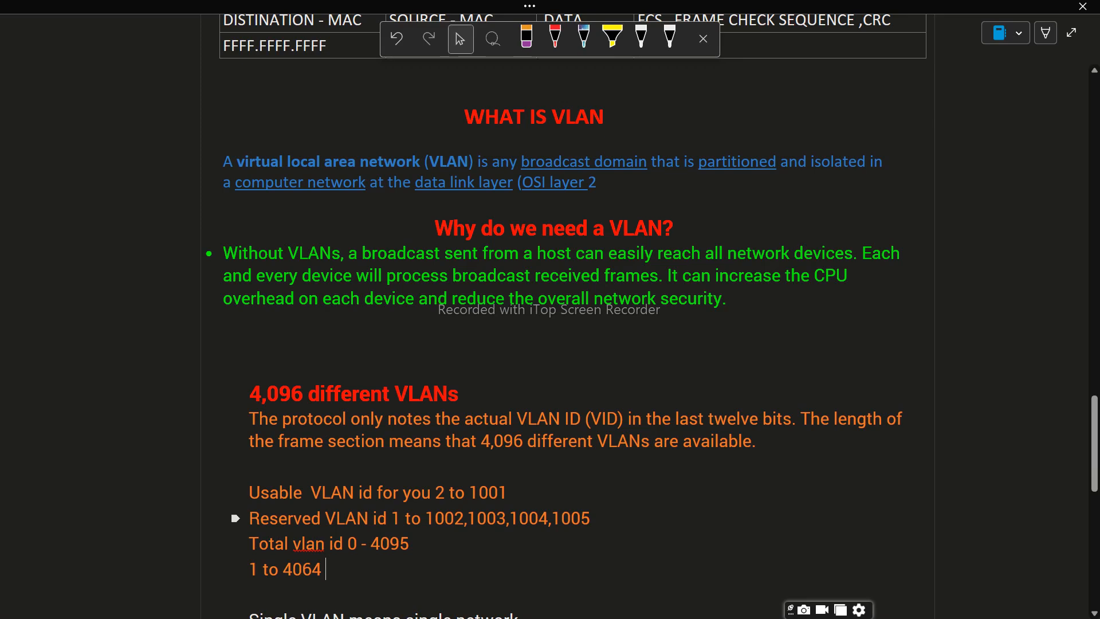
- Examine the reserved VLAN ids 1002 to 1005 and the notes on single and multi VLAN
drag(425, 518, 464, 518)
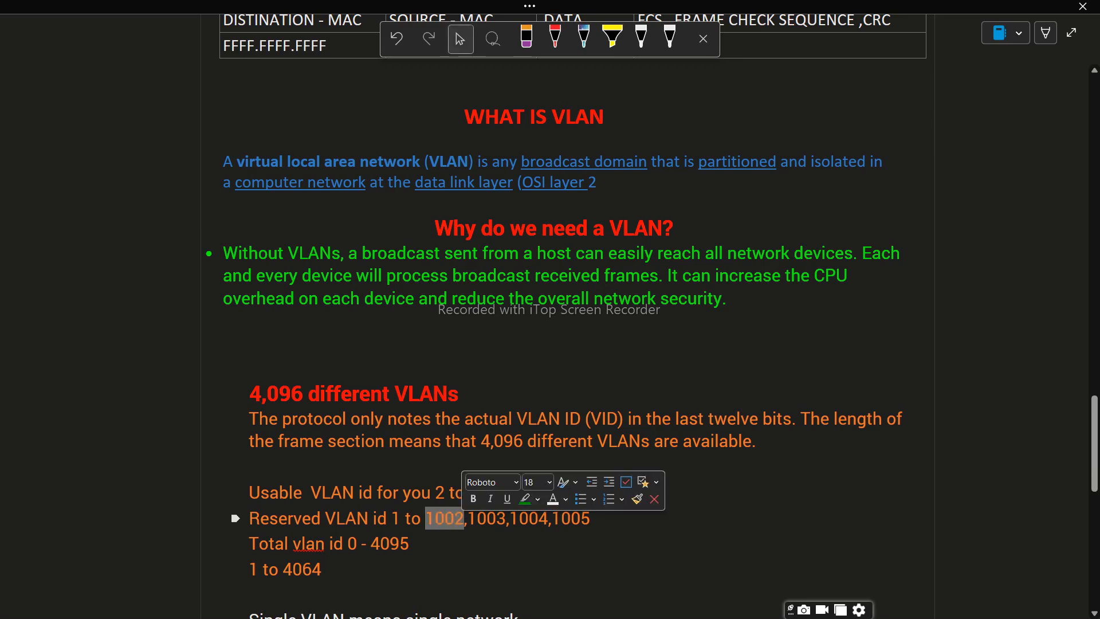
click(467, 518)
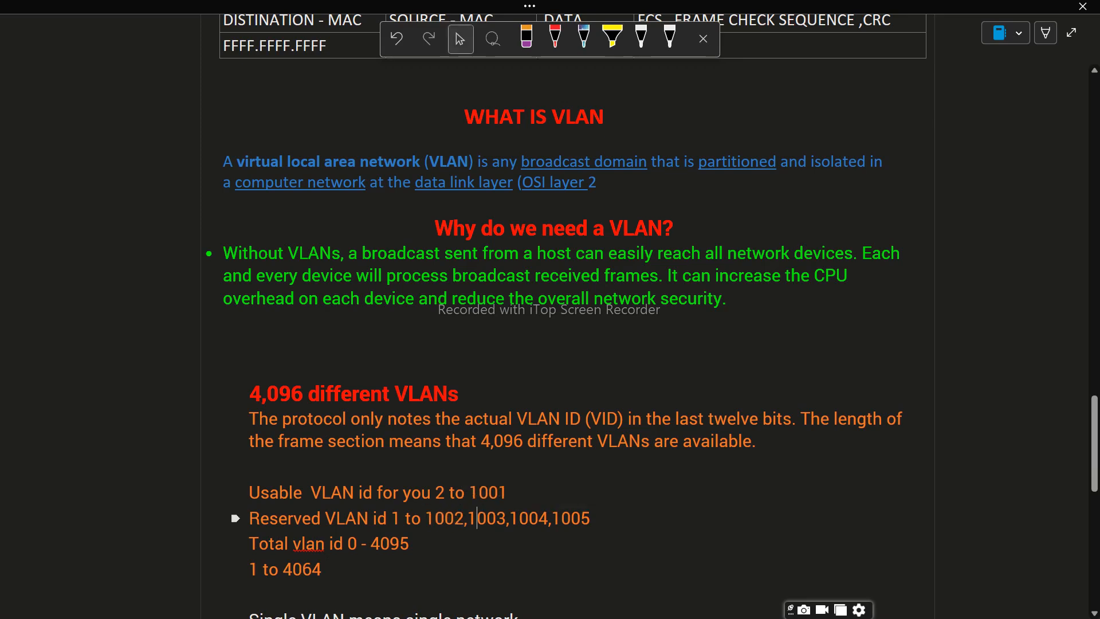
drag(467, 518, 591, 517)
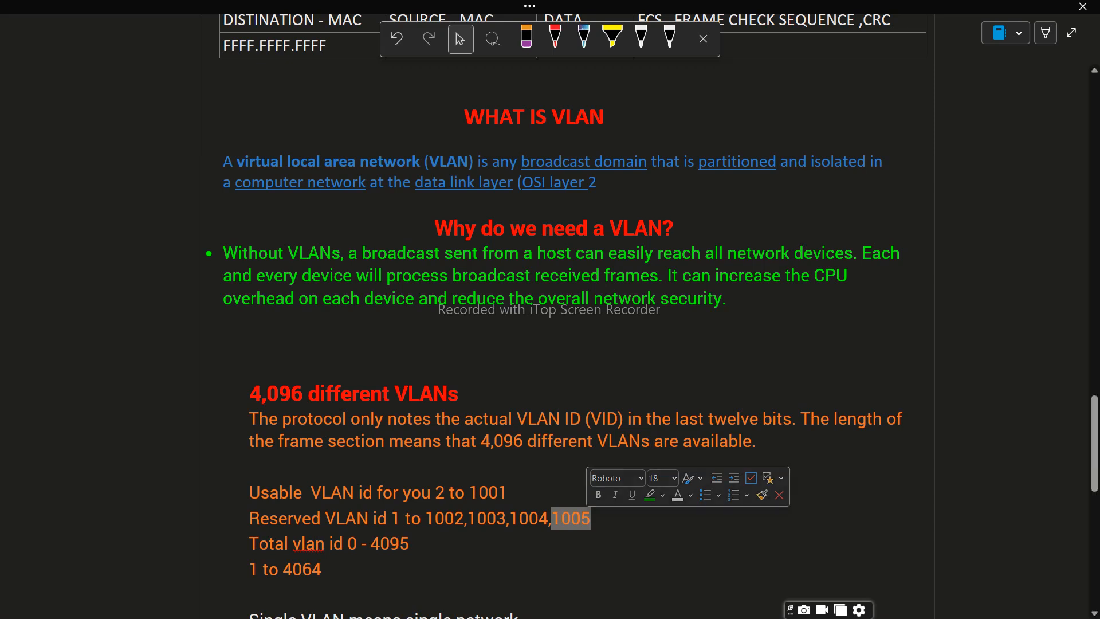
click(410, 543)
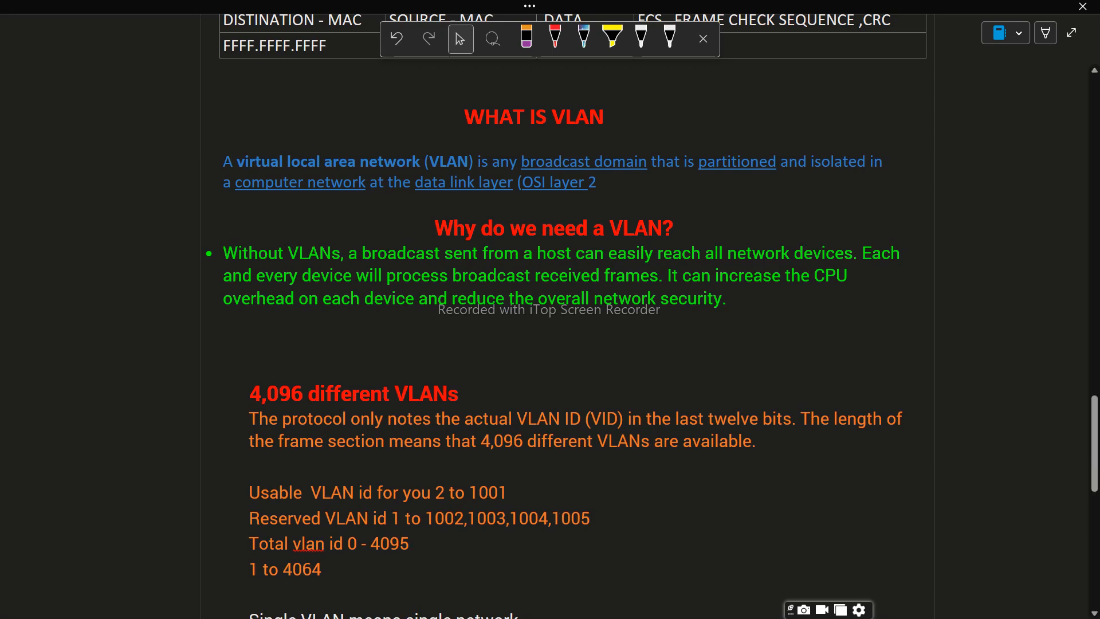
scroll(567, 315, down, 3)
scroll(567, 315, down, 1)
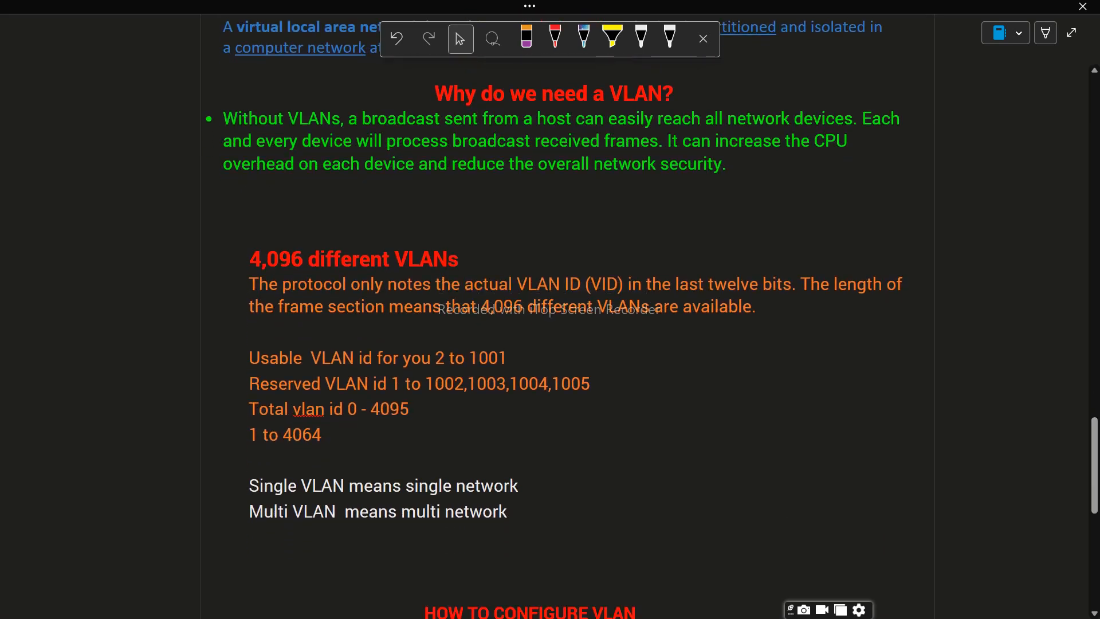
click(519, 486)
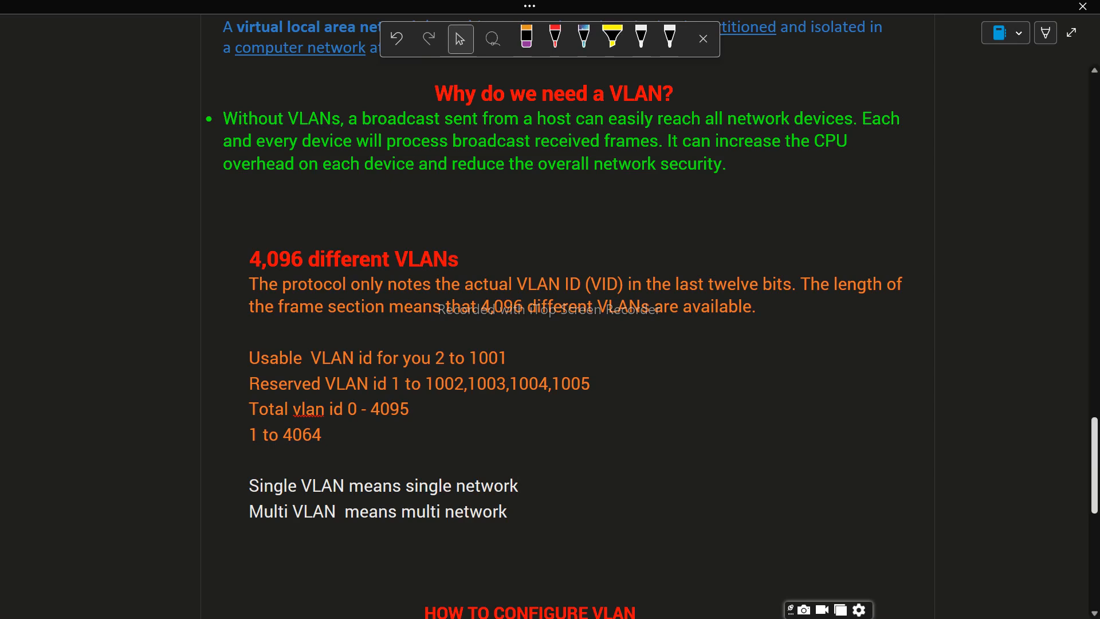
- Draw a red check mark beside the "WHAT IS VLAN" heading with the red pen
scroll(567, 321, up, 3)
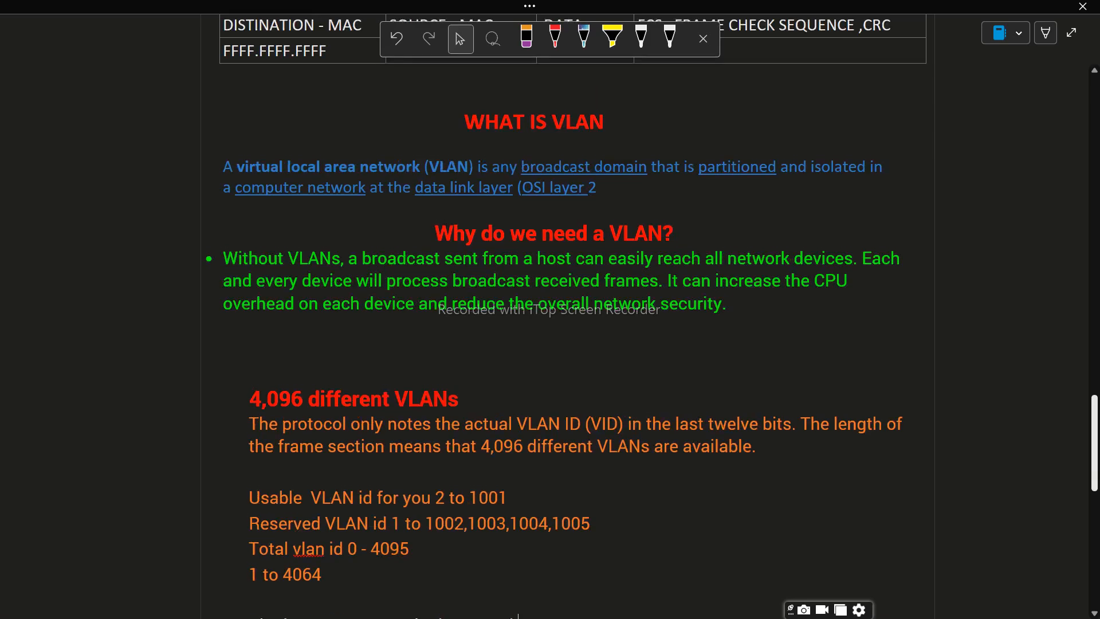
scroll(567, 320, down, 1)
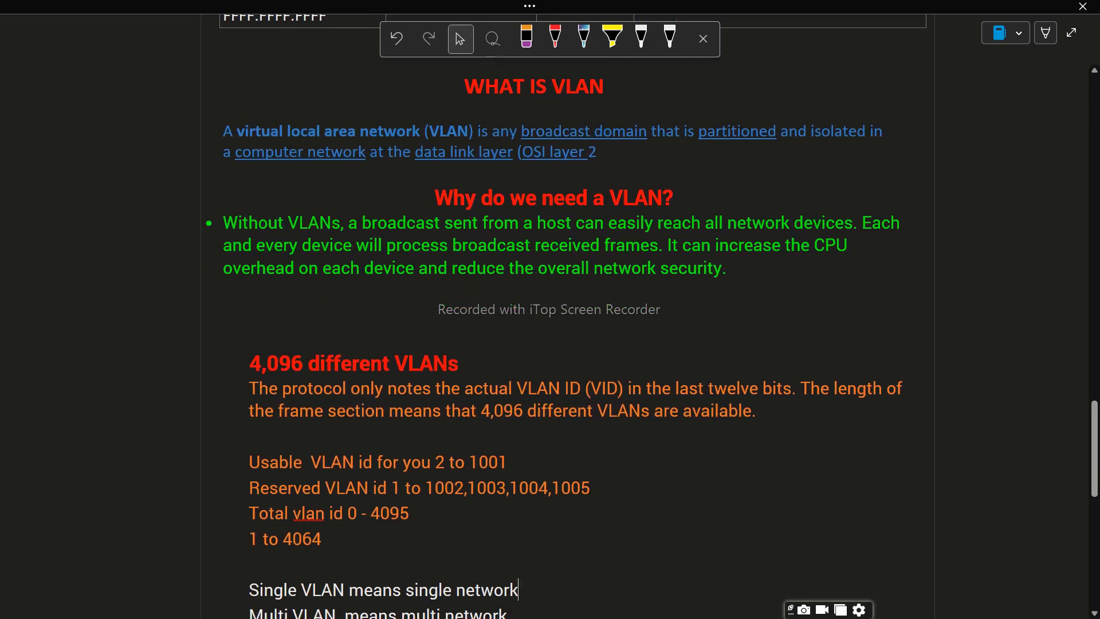
drag(608, 86, 465, 86)
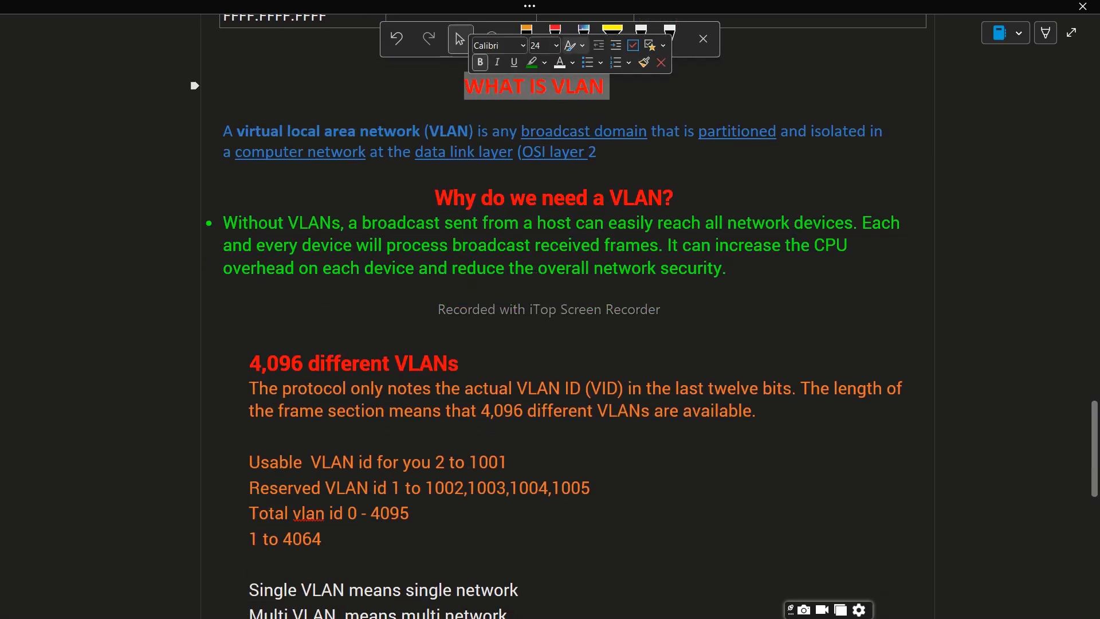
click(555, 33)
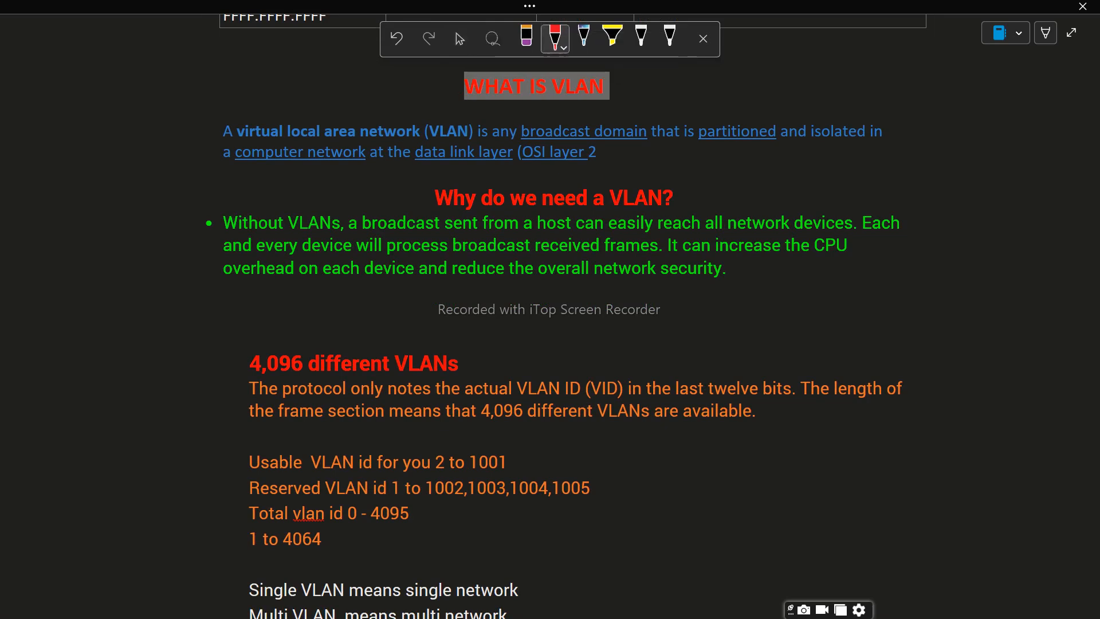
drag(624, 100, 691, 71)
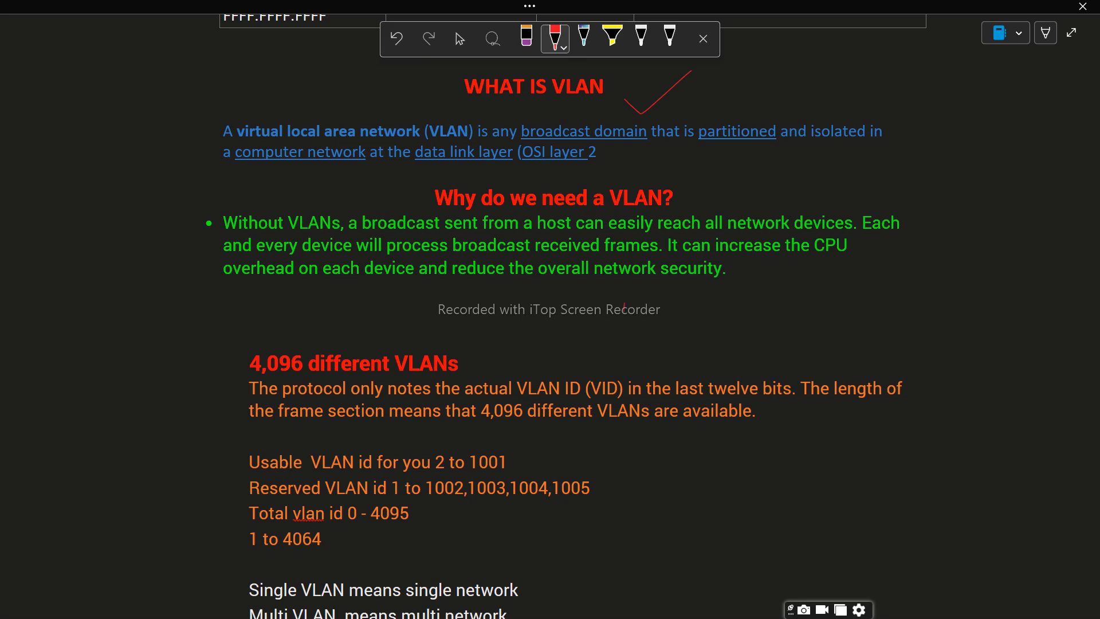
- Sketch the letters S and M and two small host shapes below the VLAN need paragraph, linking the S-side host to a small box
drag(625, 312, 641, 313)
drag(570, 328, 565, 346)
drag(792, 324, 803, 306)
drag(666, 324, 637, 361)
drag(630, 323, 641, 366)
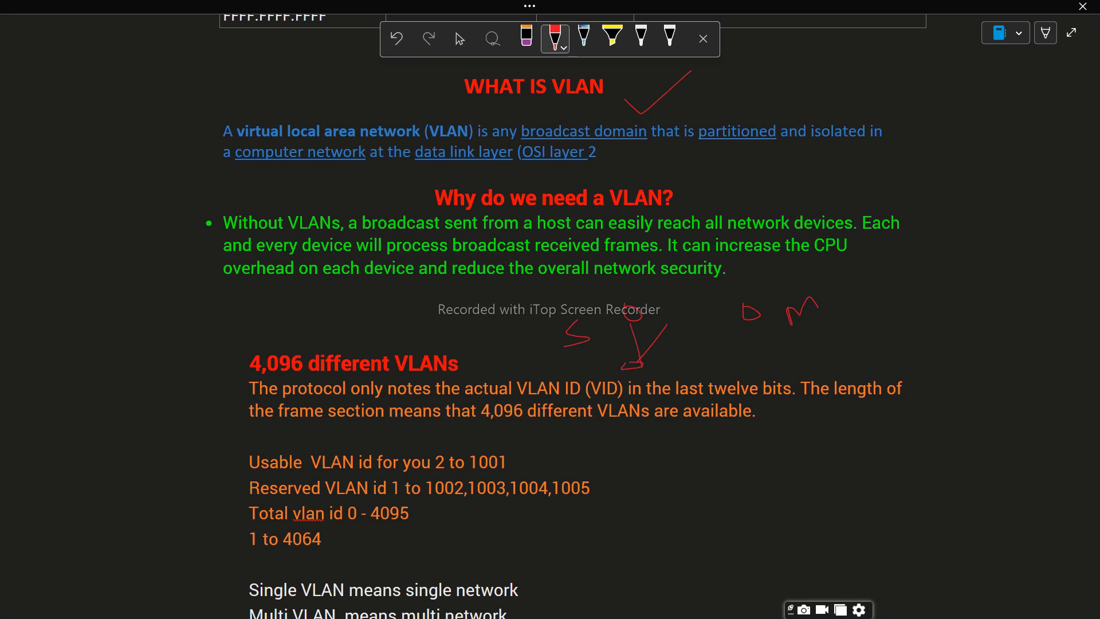
- Complete the network sketch with three stacked switch boxes in the middle and a linked box under the M-side host
mouse_move(665, 316)
mouse_down()
mouse_move(690, 313)
mouse_move(666, 328)
mouse_move(734, 345)
mouse_up()
drag(736, 349, 719, 363)
drag(677, 289, 703, 295)
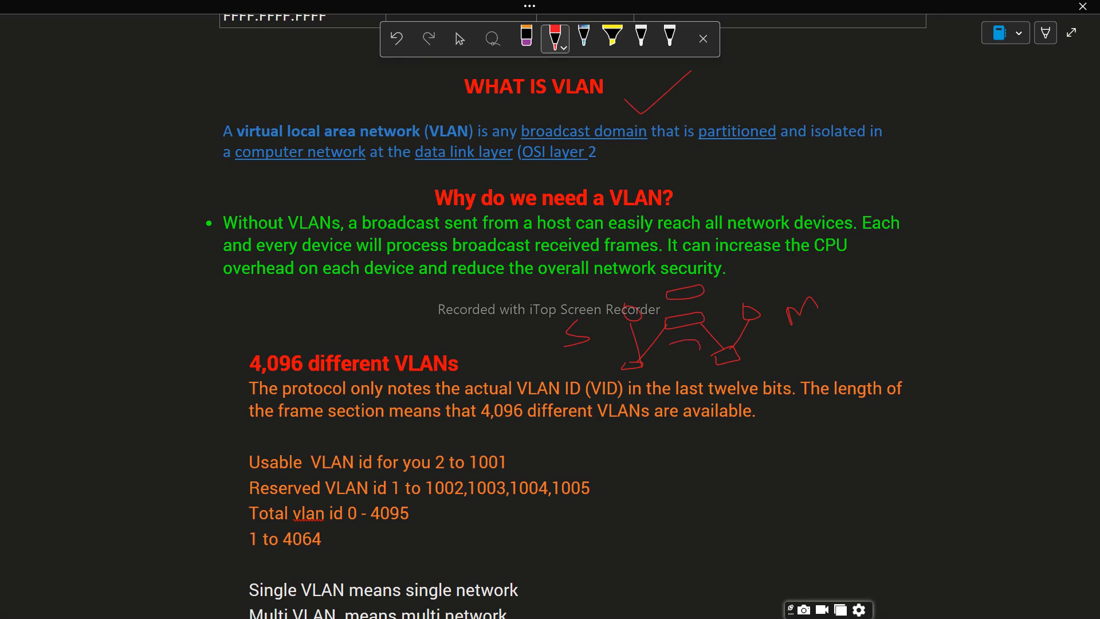
drag(699, 348, 667, 353)
- Add the line "The breakup large broadcast domain network" below the VLAN definition
click(460, 39)
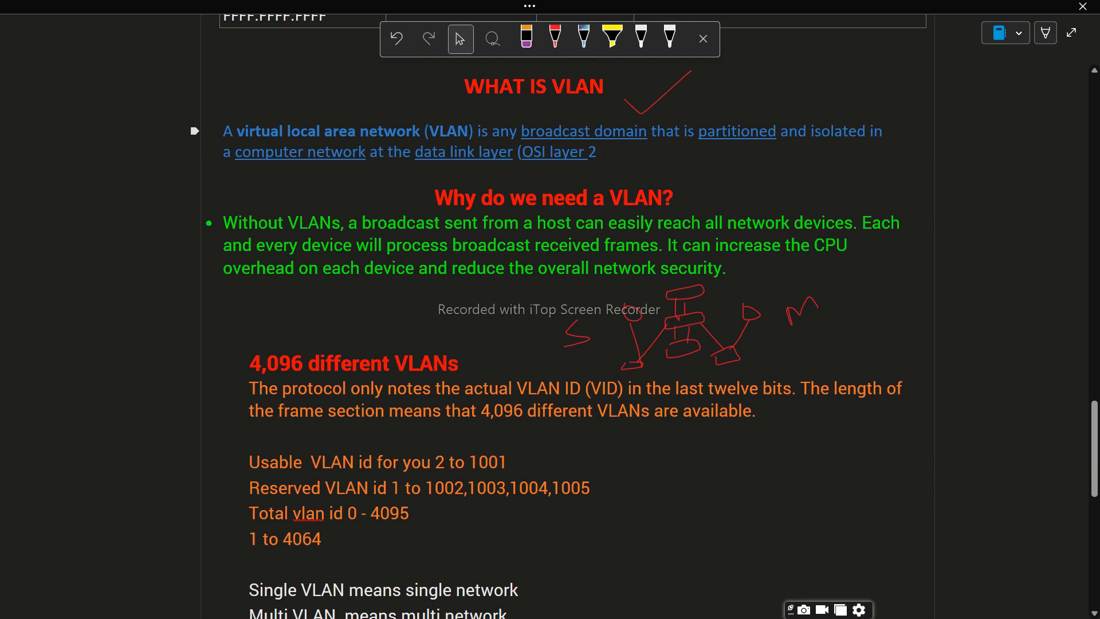
key(Return)
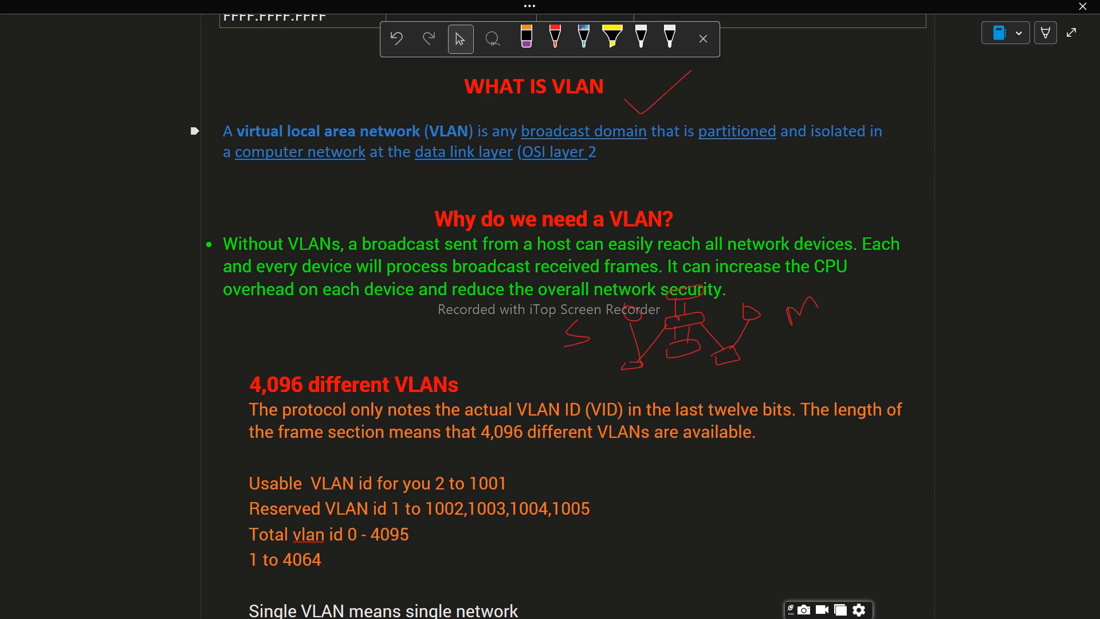
text(The)
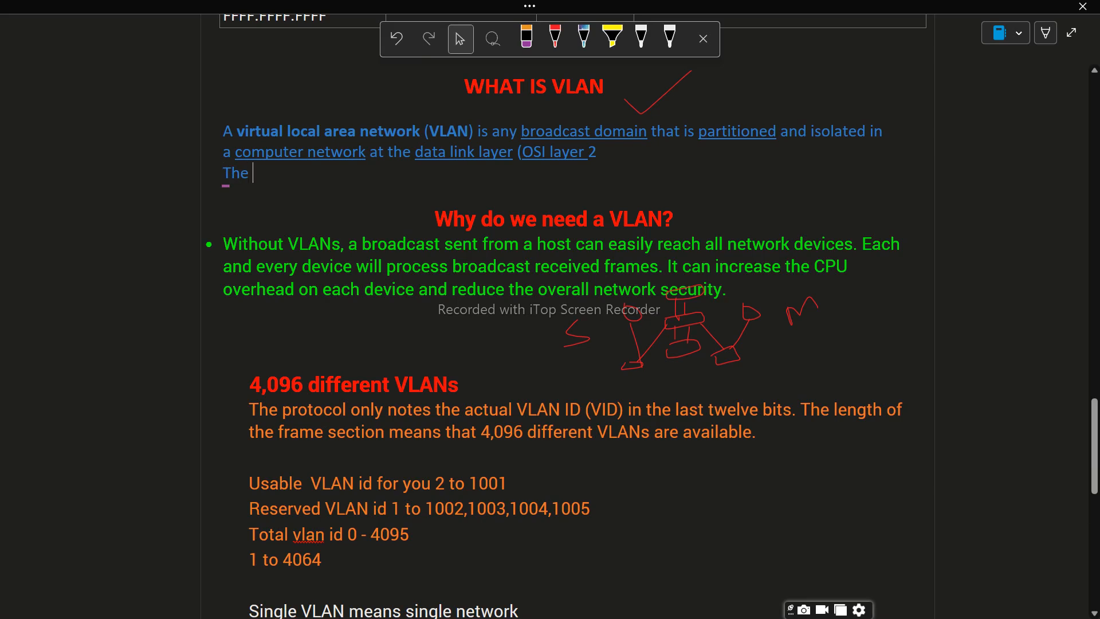
text( breakup lag)
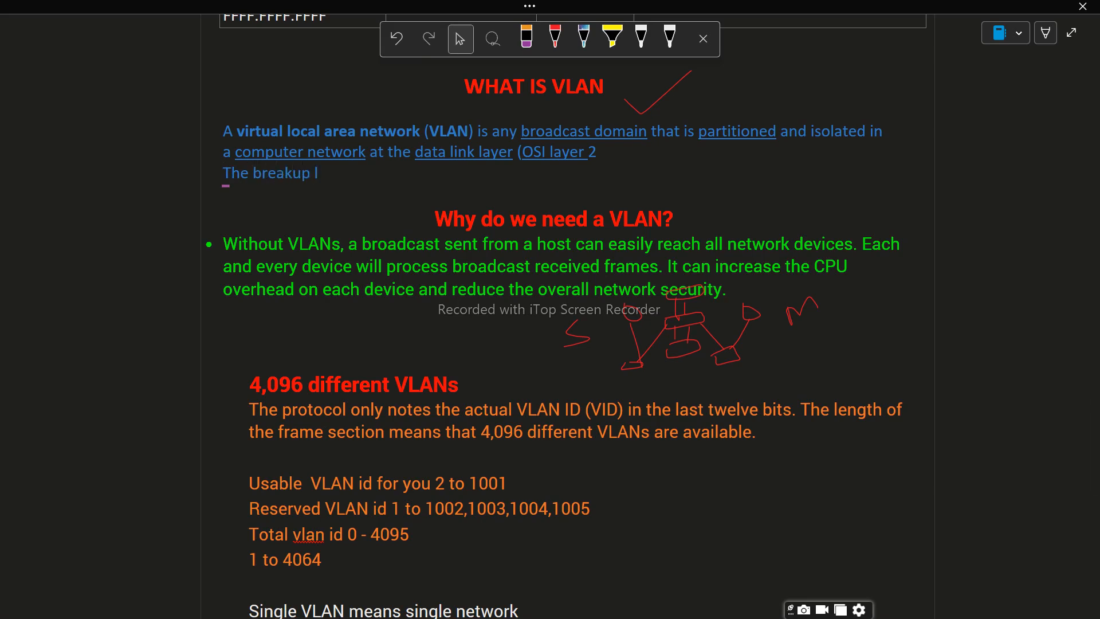
key(BackSpace)
text(rge nr)
key(BackSpace)
key(BackSpace)
key(BackSpace)
text(broadc)
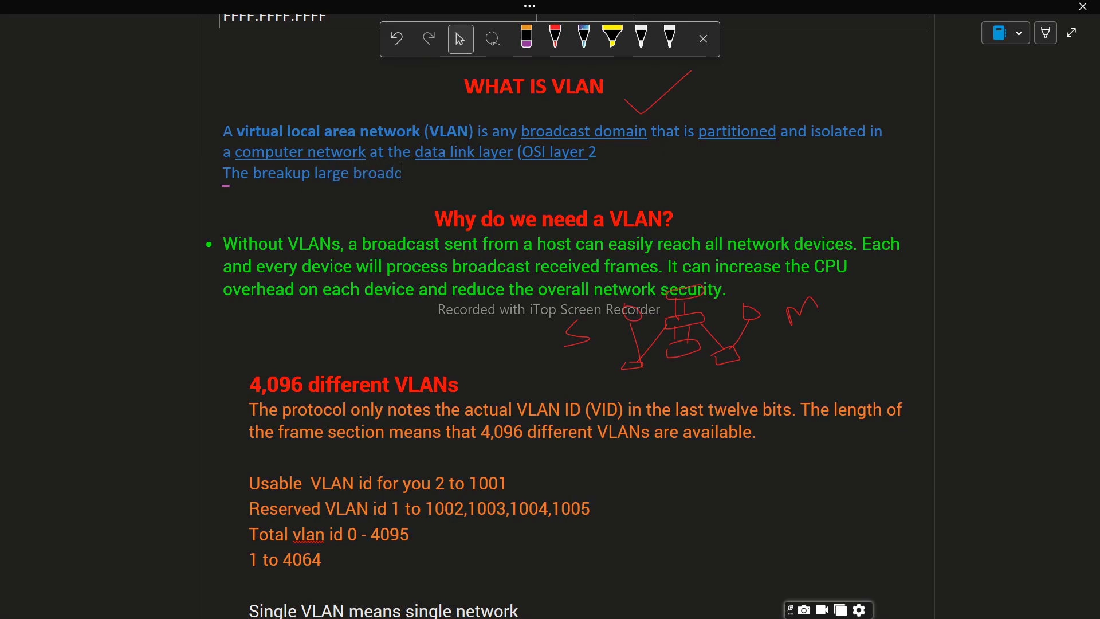
text(ast domain network)
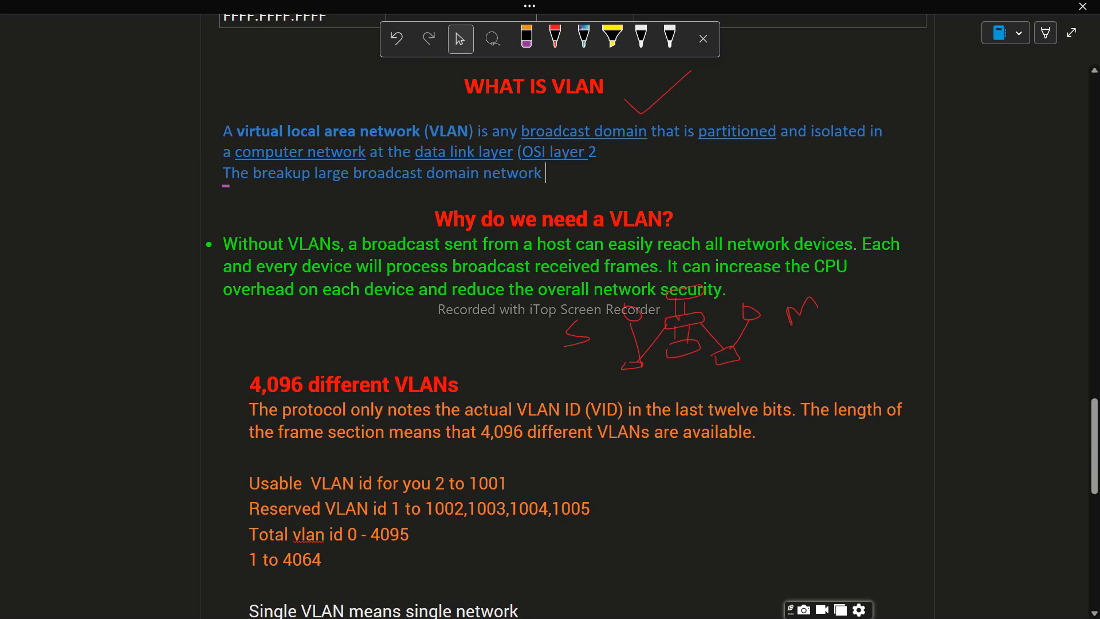
- Review the VLAN notes, switch to Cisco Packet Tracer and examine the department VLANs on the four floors of the WHAT IS VLAN topology
scroll(550, 321, down, 3)
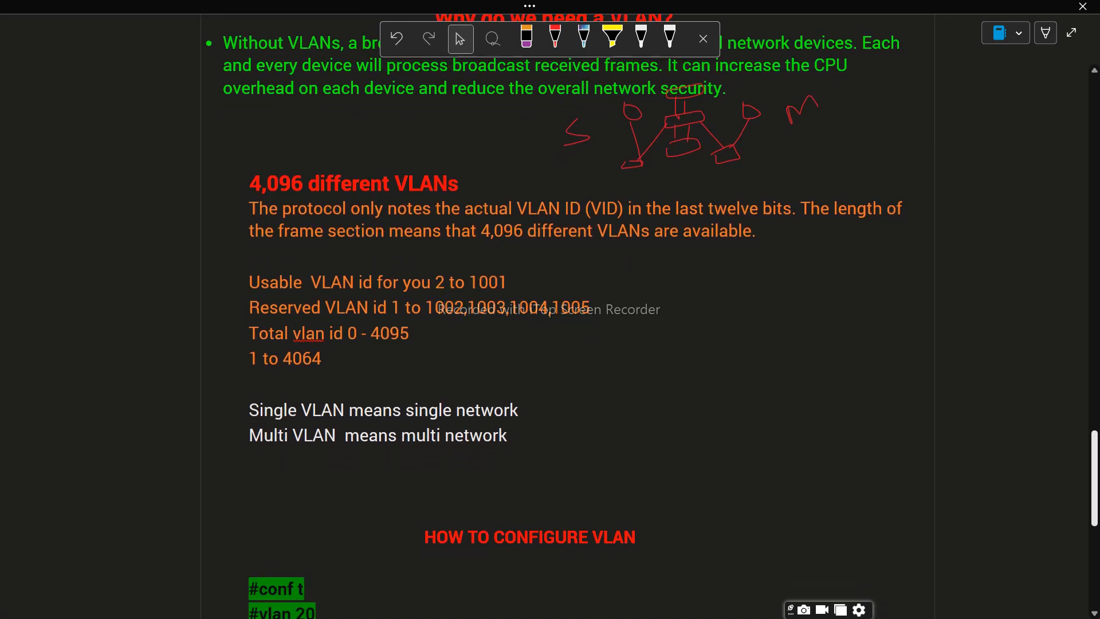
scroll(550, 321, up, 5)
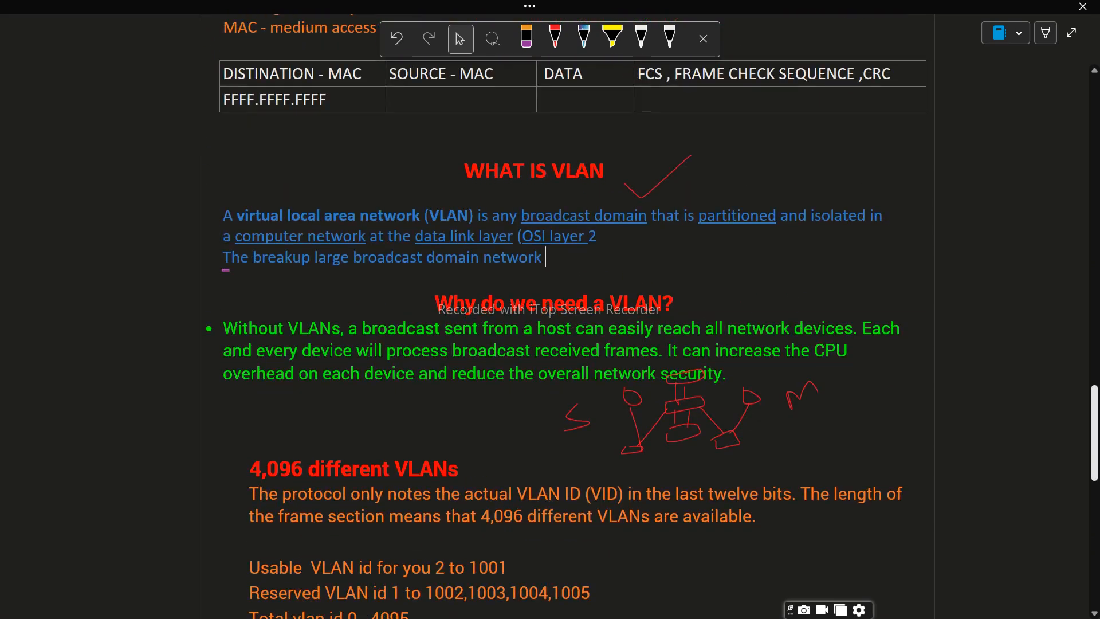
scroll(550, 320, down, 1)
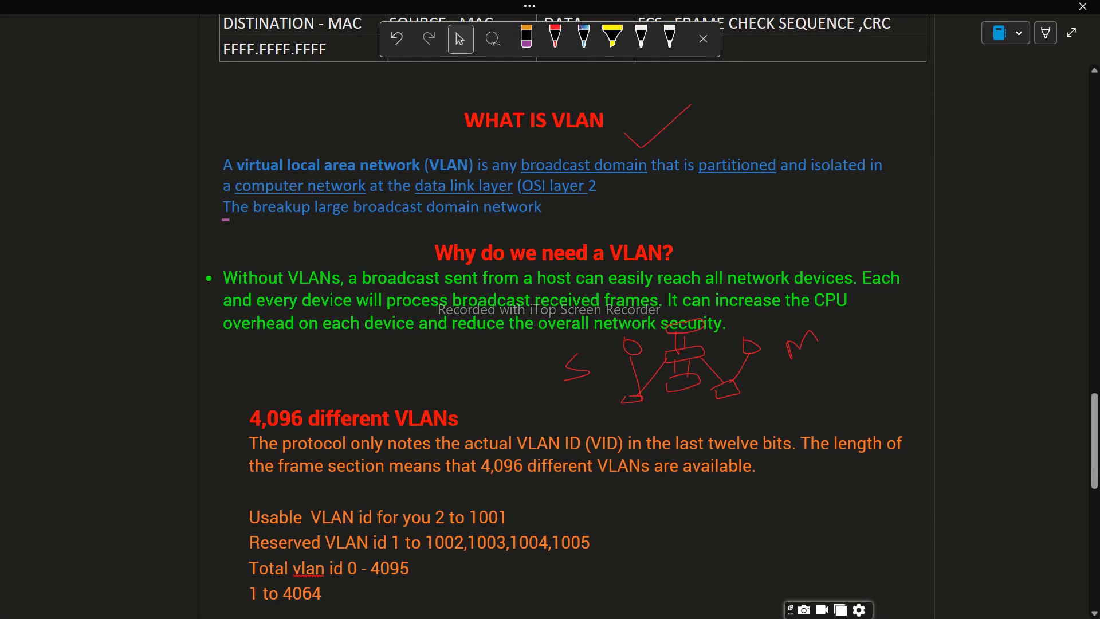
scroll(550, 321, down, 6)
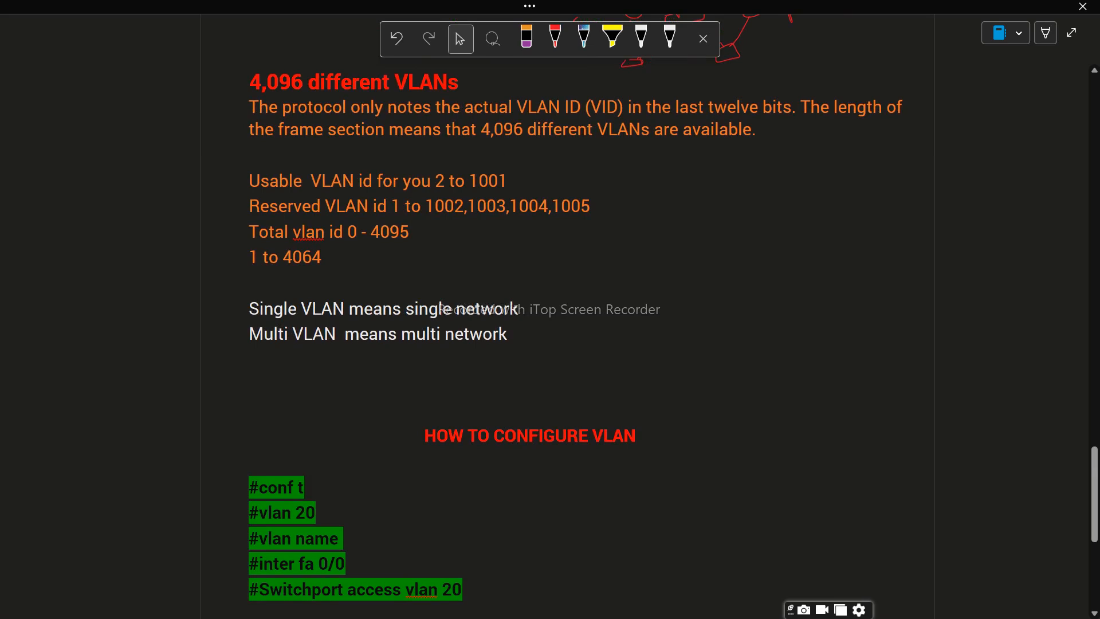
key(alt+Tab)
key(alt+Tab)
key(alt+Tab)
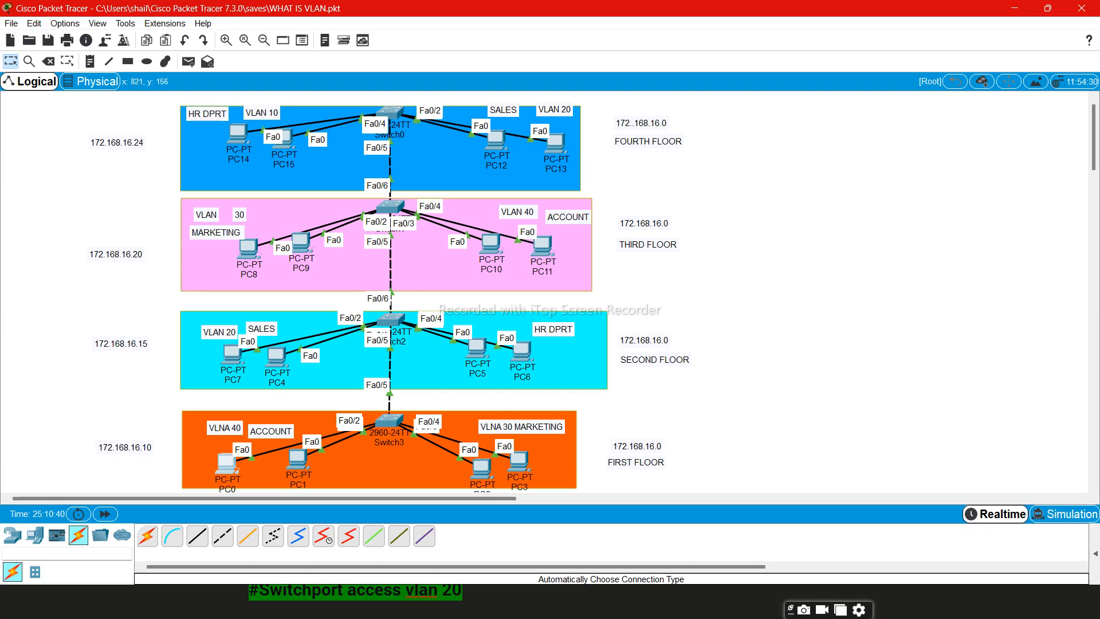
mouse_move(522, 468)
mouse_move(528, 351)
mouse_move(486, 266)
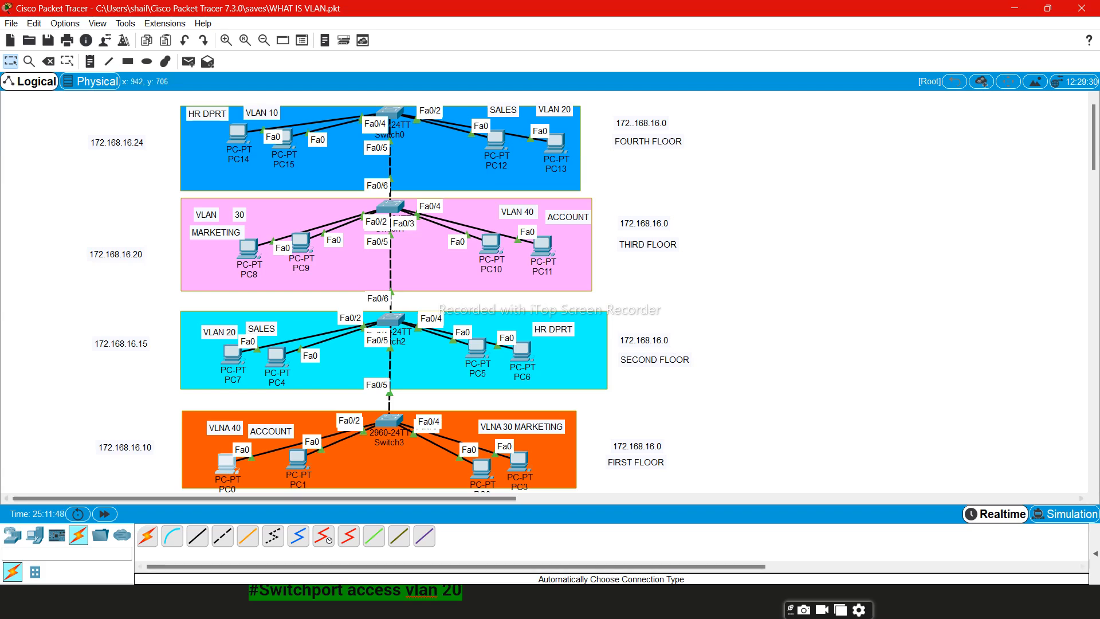
- Return to OneNote, leave the full page view and open the Drawing page in New Section 6
key(alt+Tab)
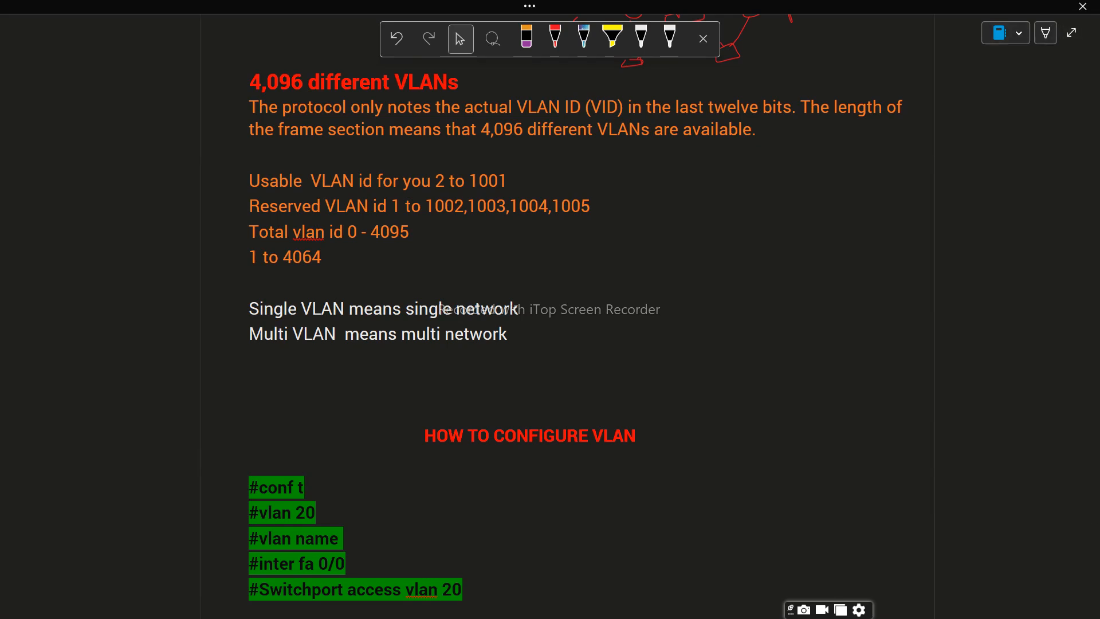
click(1071, 32)
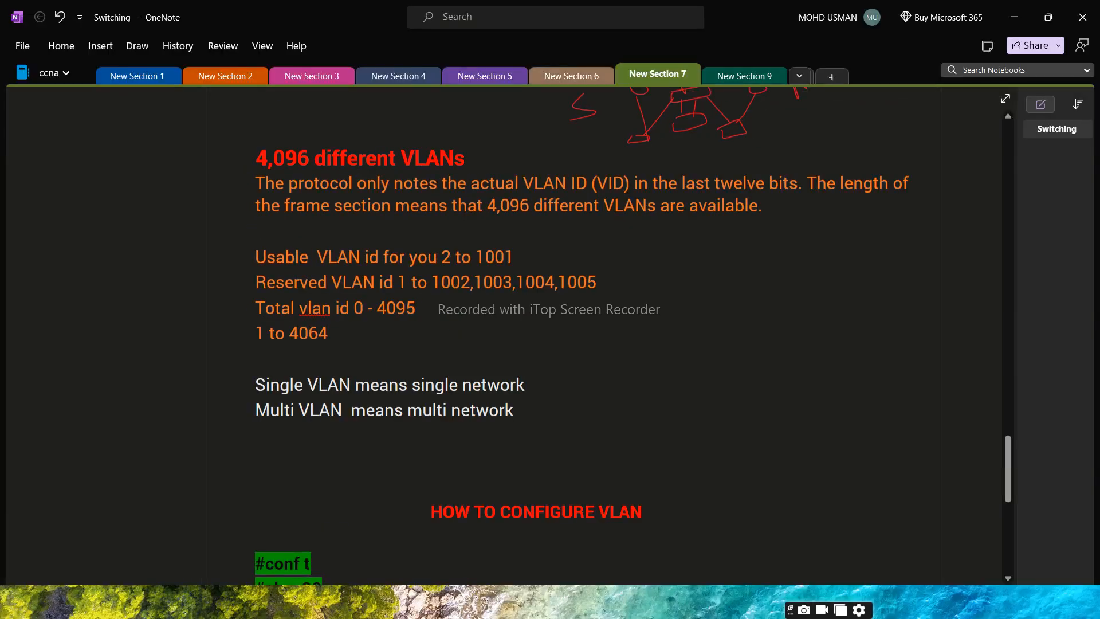
click(572, 76)
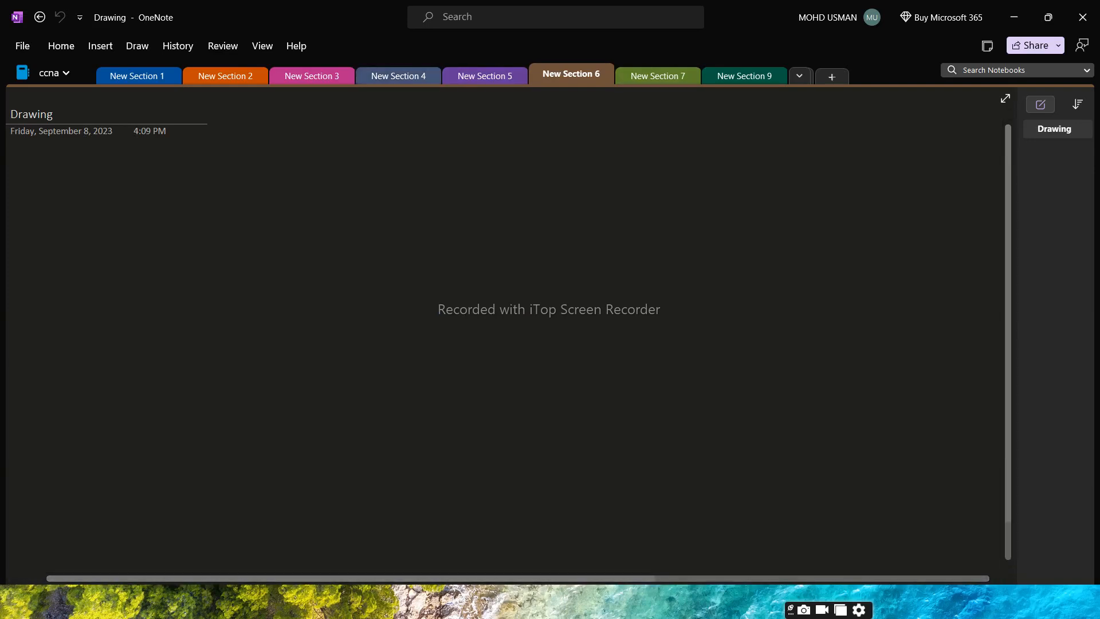
- Sketch a large four-sided outline in the upper middle of the Drawing page with the red pen
click(137, 45)
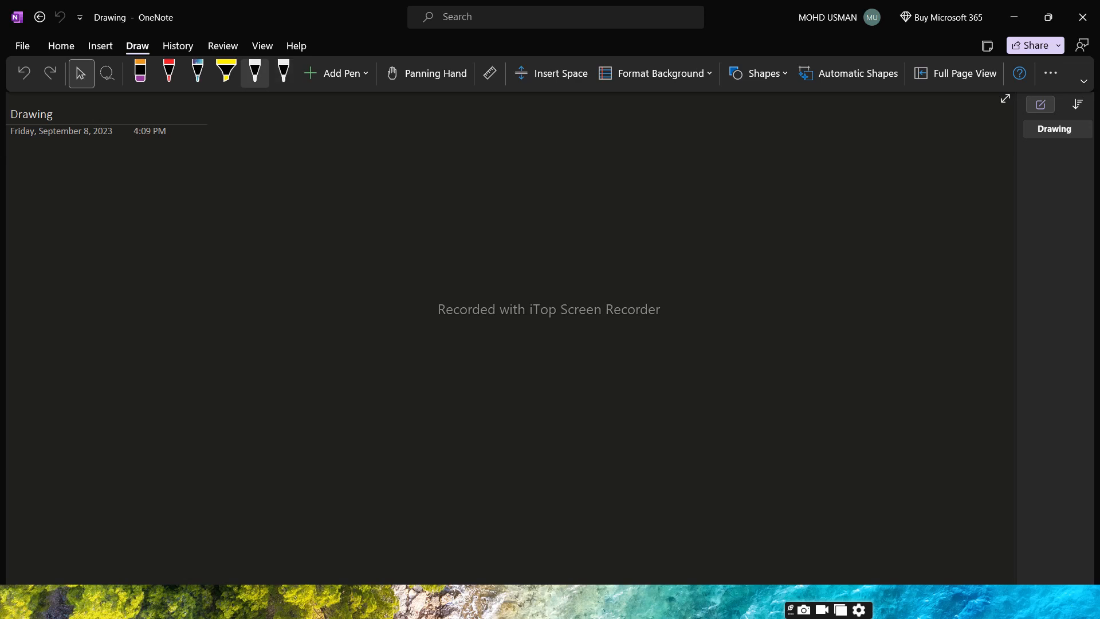
click(169, 73)
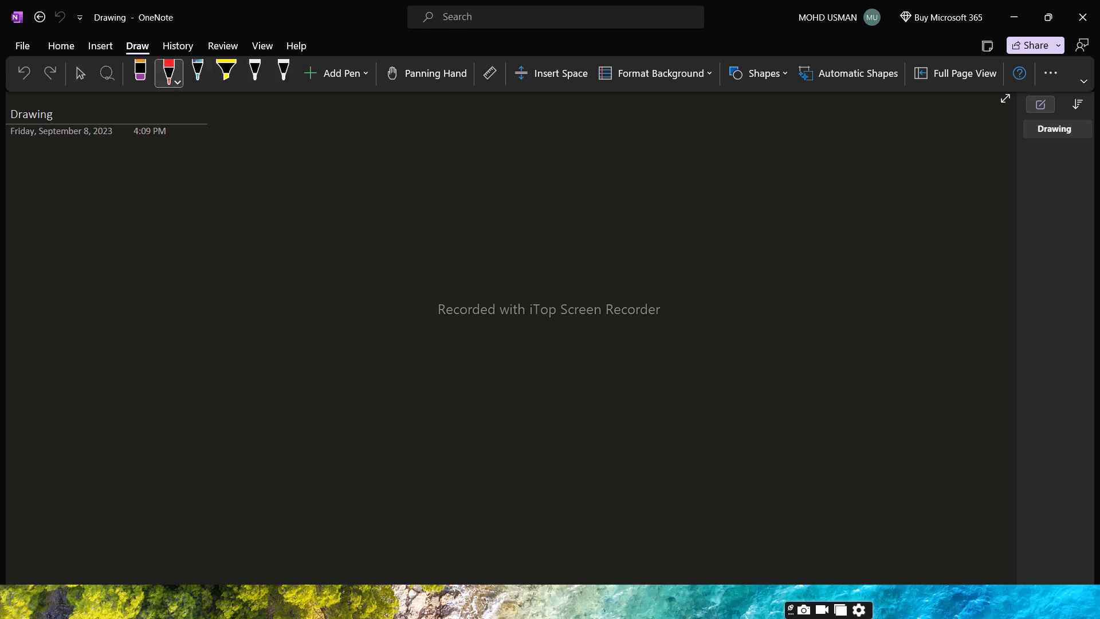
mouse_move(380, 189)
mouse_down()
mouse_move(504, 177)
mouse_move(550, 281)
mouse_move(366, 316)
mouse_move(350, 211)
mouse_move(407, 184)
mouse_up()
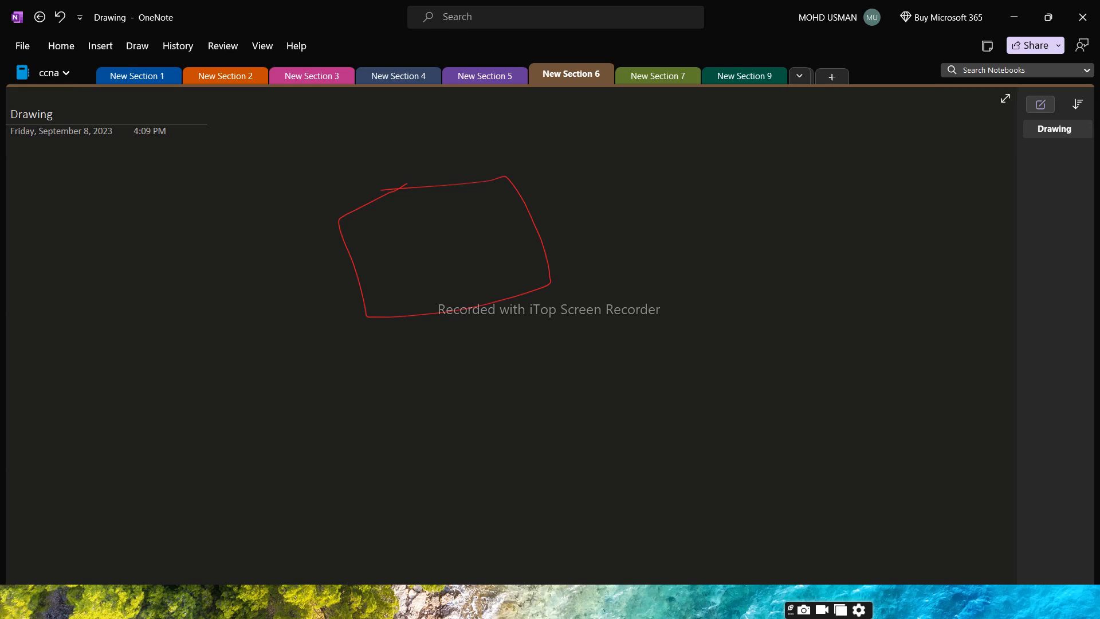
- Sketch ten small red boxes in a curved row below the large outline
drag(355, 361, 357, 379)
drag(391, 450, 380, 458)
drag(402, 486, 421, 494)
drag(457, 513, 441, 511)
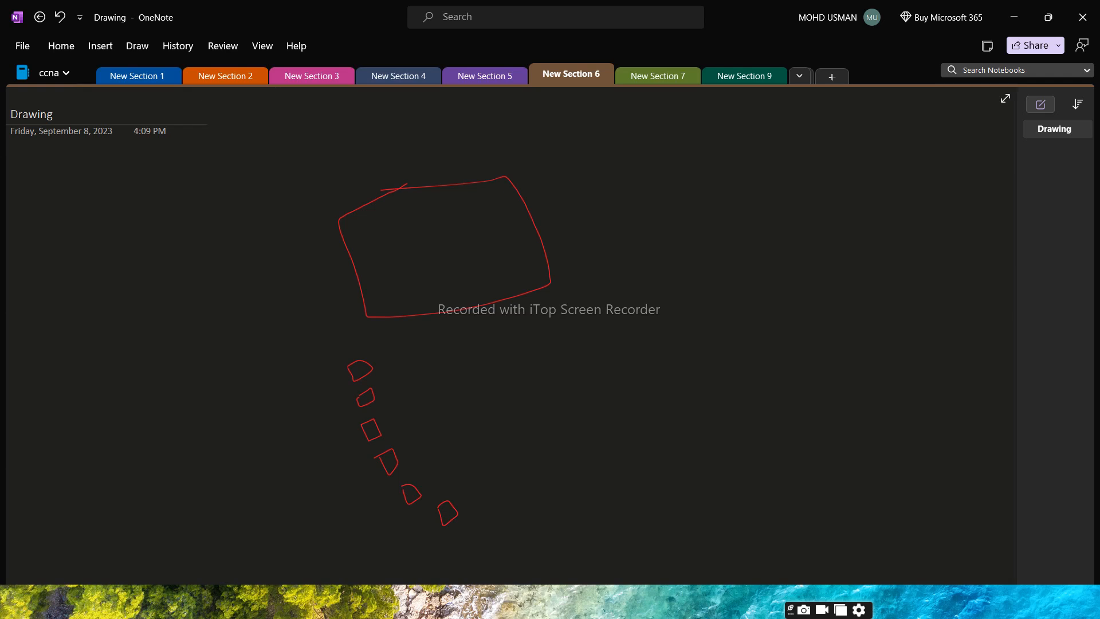
drag(497, 507, 533, 509)
mouse_move(574, 481)
mouse_down()
mouse_move(598, 492)
mouse_move(583, 503)
mouse_up()
mouse_move(624, 457)
mouse_down()
mouse_move(640, 462)
mouse_move(622, 478)
mouse_up()
drag(660, 422, 670, 418)
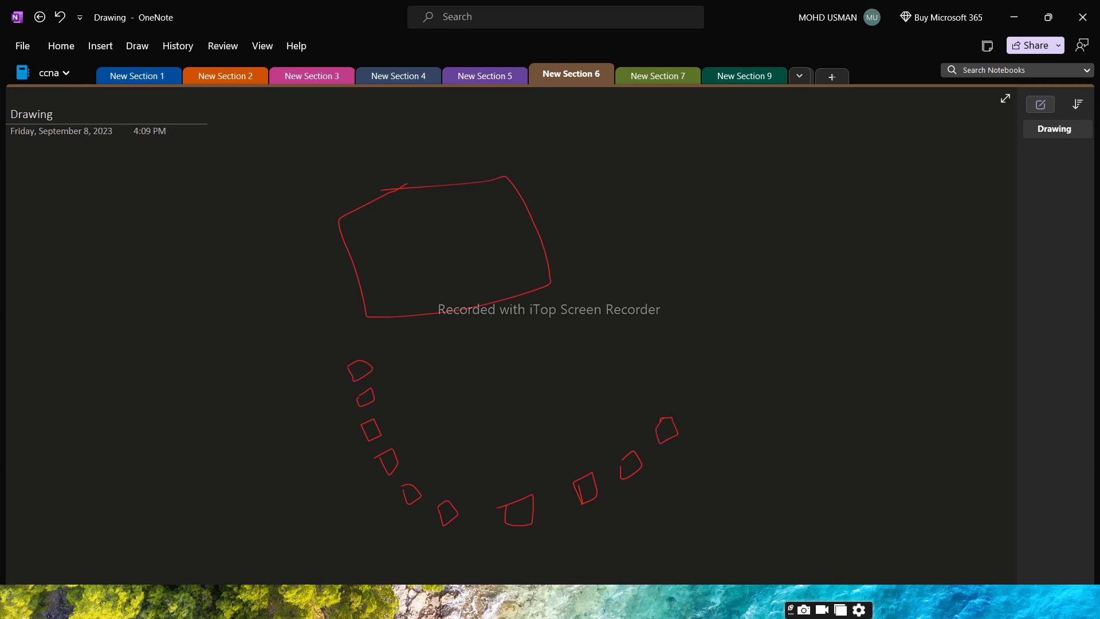
- Draw one more red box at the upper end of the curved row and a slanted bar inside the large outline
mouse_move(692, 375)
mouse_down()
mouse_move(727, 375)
mouse_move(693, 376)
mouse_up()
mouse_move(371, 284)
mouse_down()
mouse_move(466, 236)
mouse_move(445, 265)
mouse_move(379, 294)
mouse_up()
- Connect the slanted bar inside the outline to the first five small boxes with curved red lines
drag(390, 285, 363, 368)
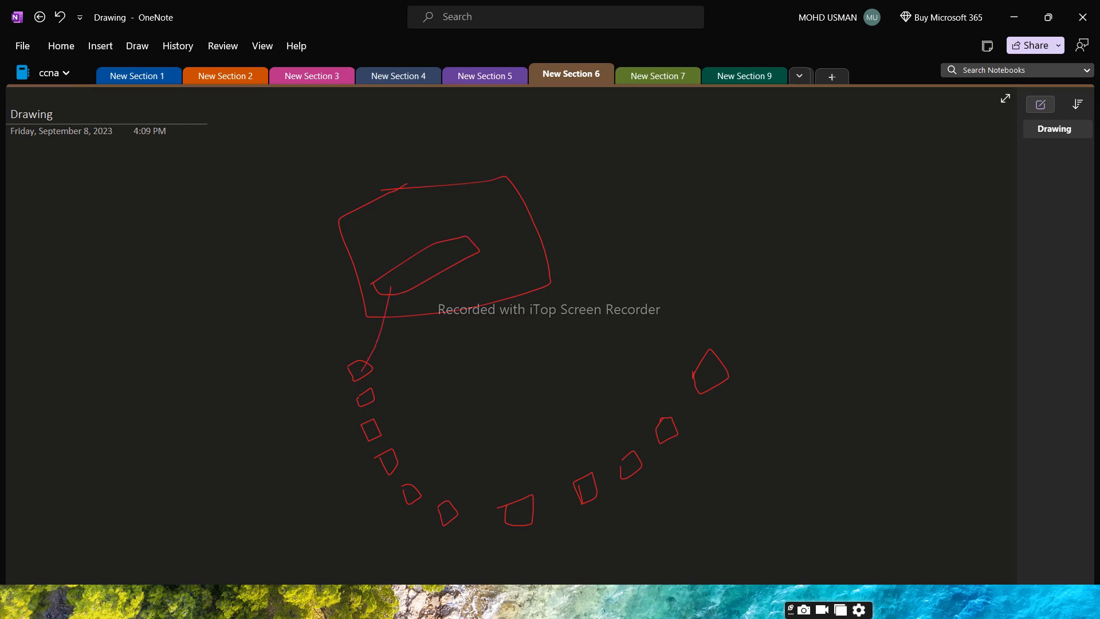
mouse_move(403, 284)
mouse_down()
mouse_move(392, 352)
mouse_move(365, 404)
mouse_up()
mouse_move(420, 282)
mouse_down()
mouse_move(397, 401)
mouse_move(375, 435)
mouse_up()
mouse_move(437, 284)
mouse_down()
mouse_move(424, 428)
mouse_move(400, 453)
mouse_up()
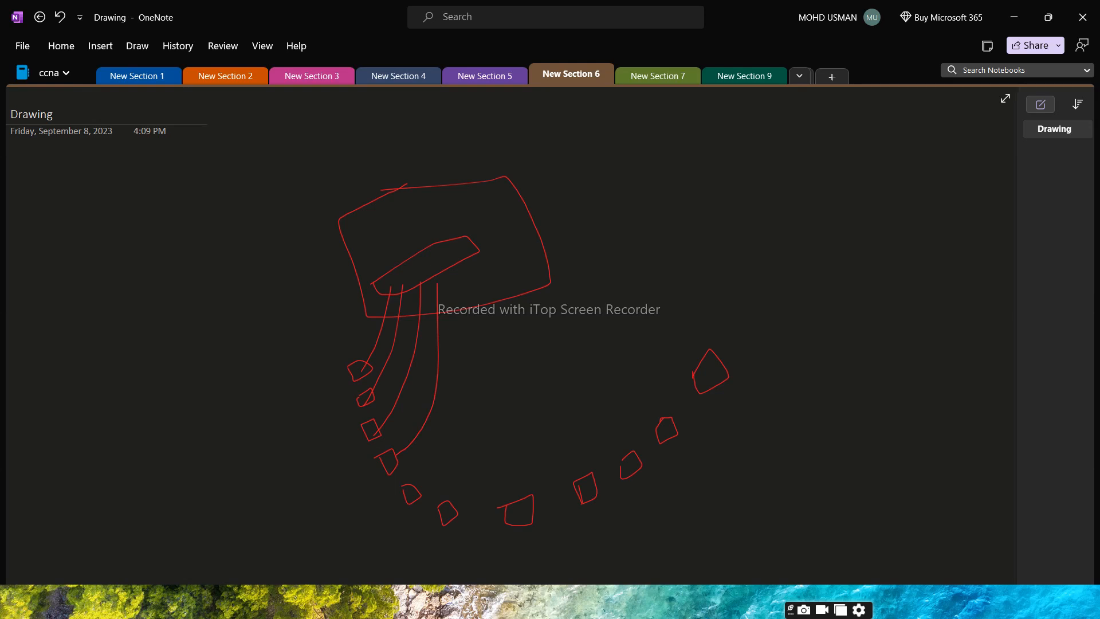
mouse_move(461, 262)
mouse_down()
mouse_move(450, 430)
mouse_move(406, 510)
mouse_up()
- Switch to Cisco Packet Tracer and examine PC0's IP configuration and Switch3's physical device view, minimizing each device window
key(alt+Tab)
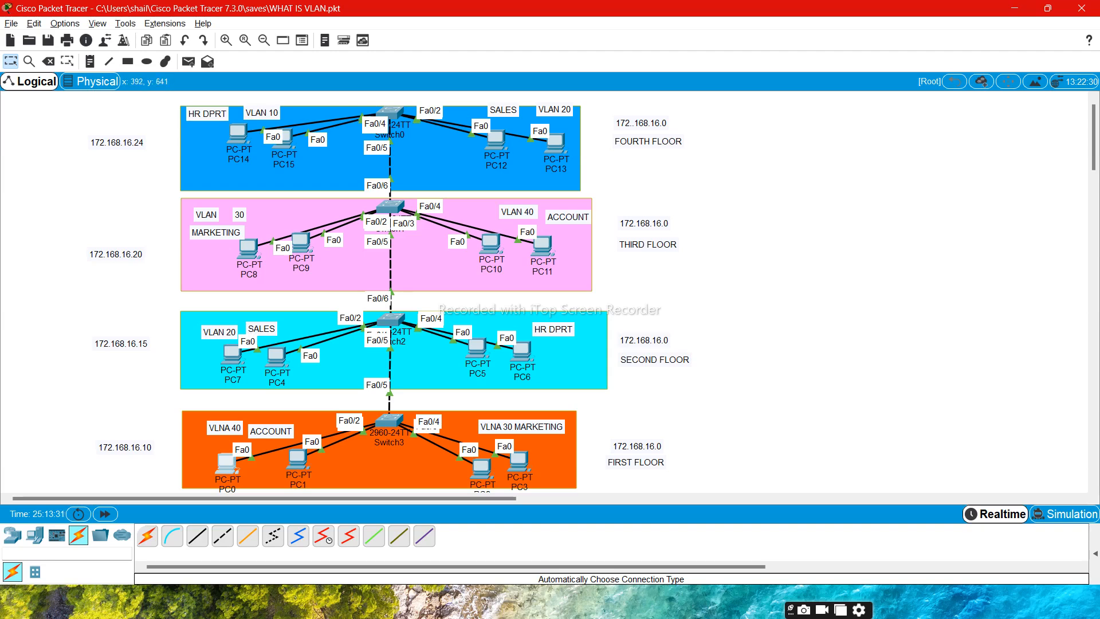
click(228, 463)
click(414, 189)
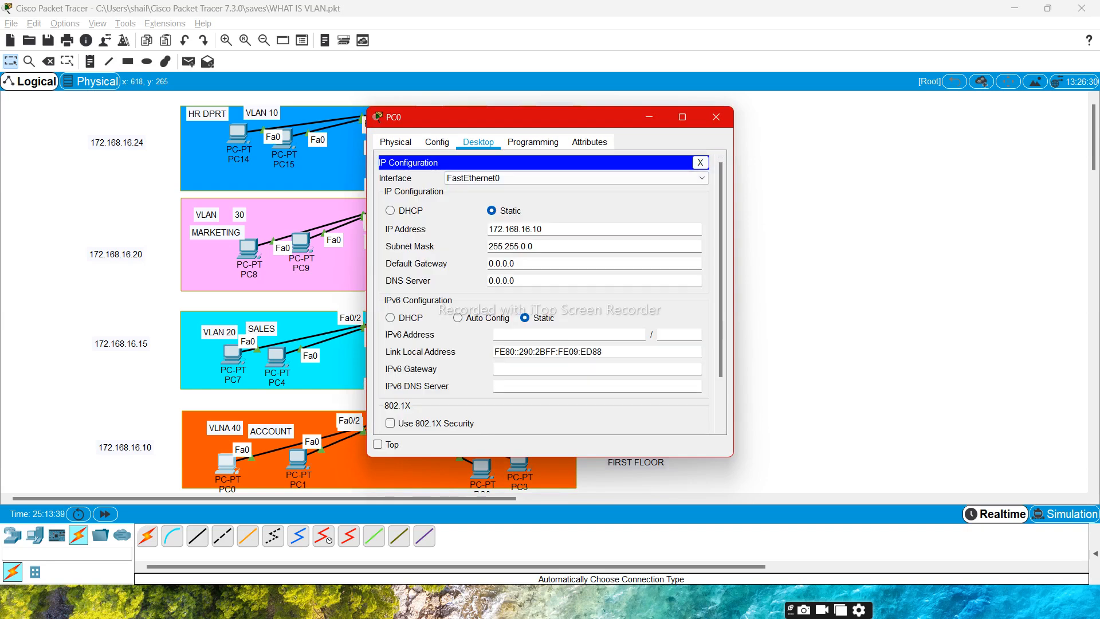
key(XF86MonBrightnessUp)
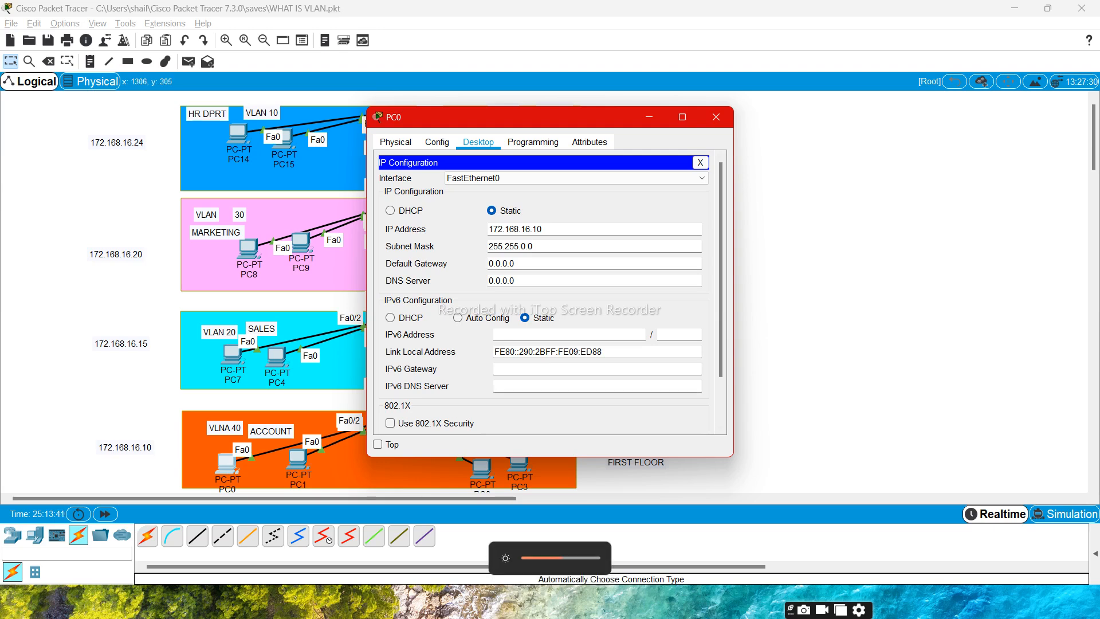
drag(735, 265, 860, 249)
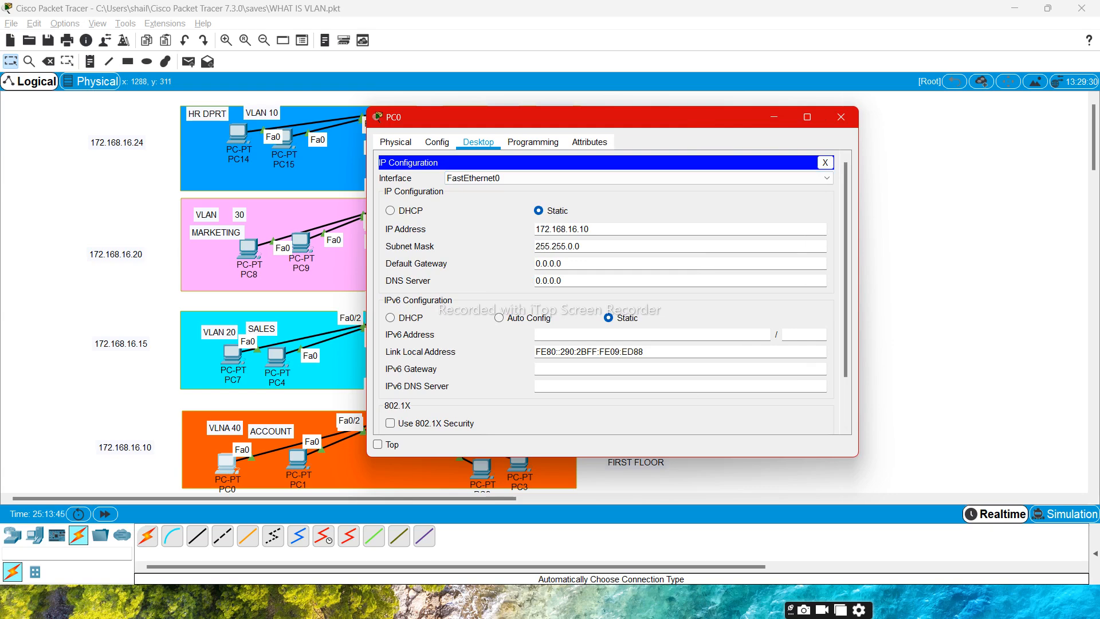
click(774, 117)
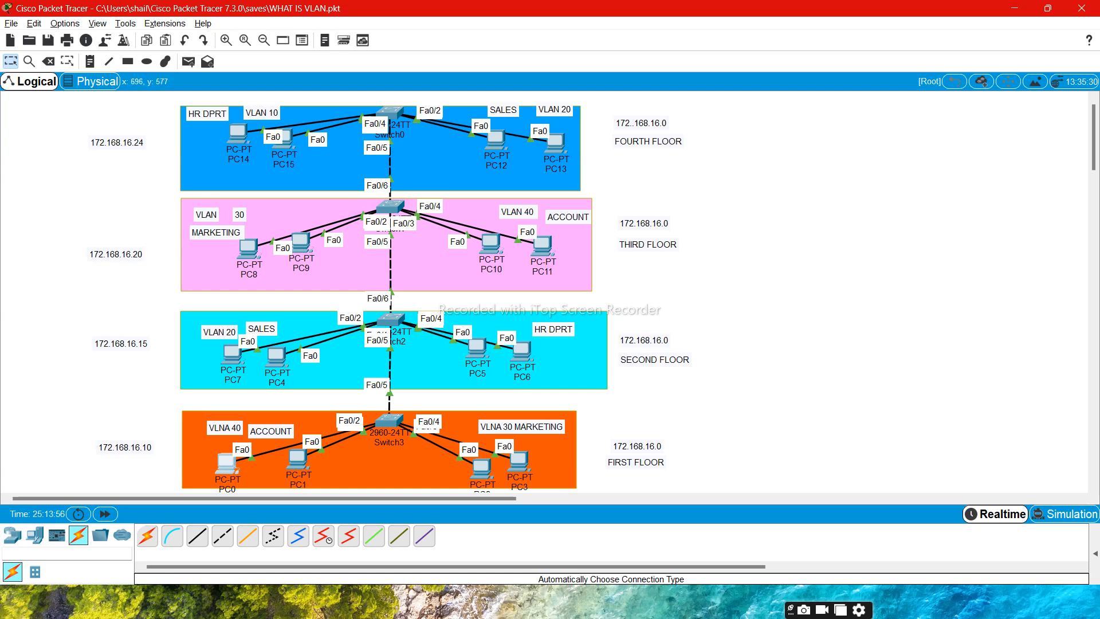
click(394, 425)
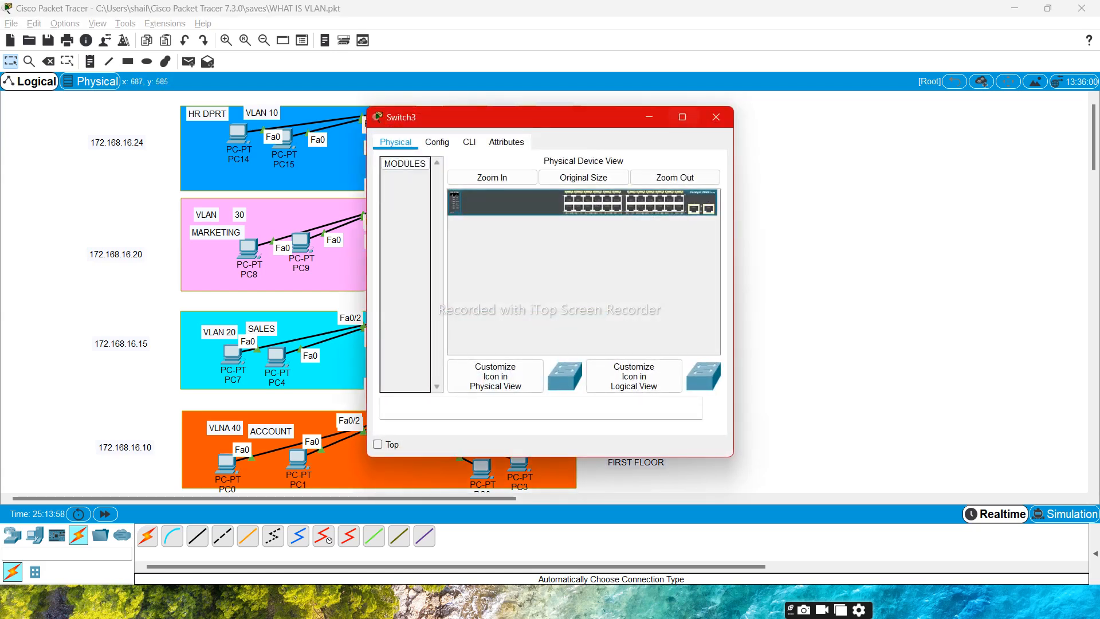
click(650, 117)
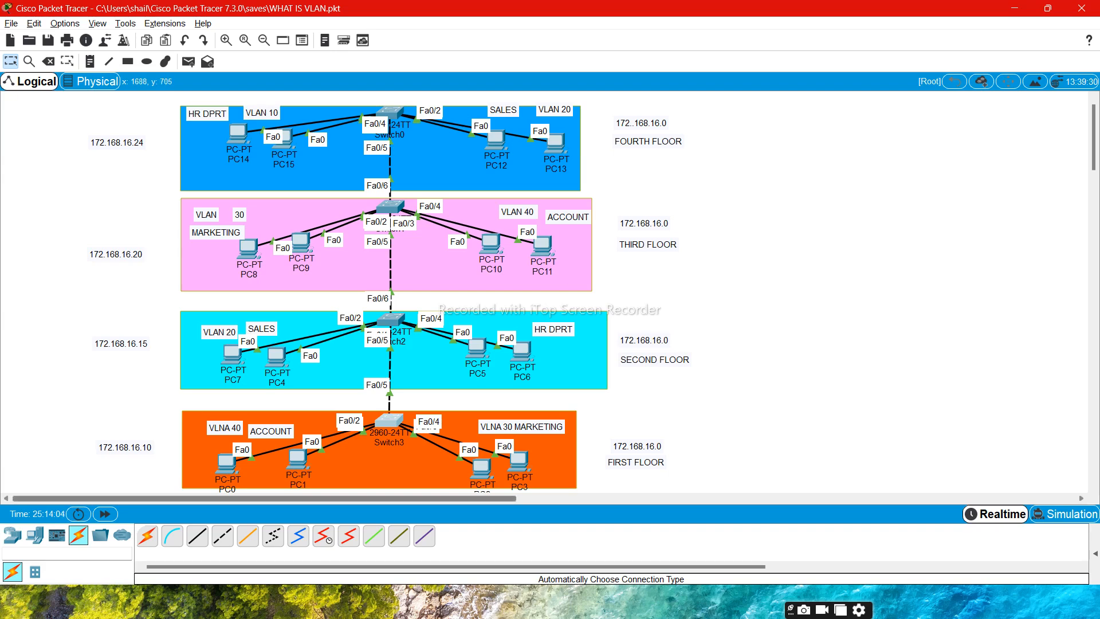
- Switch to simulation mode, hide the event list, show the PDU list and add a simple PDU from PC0 to PC14
click(1064, 514)
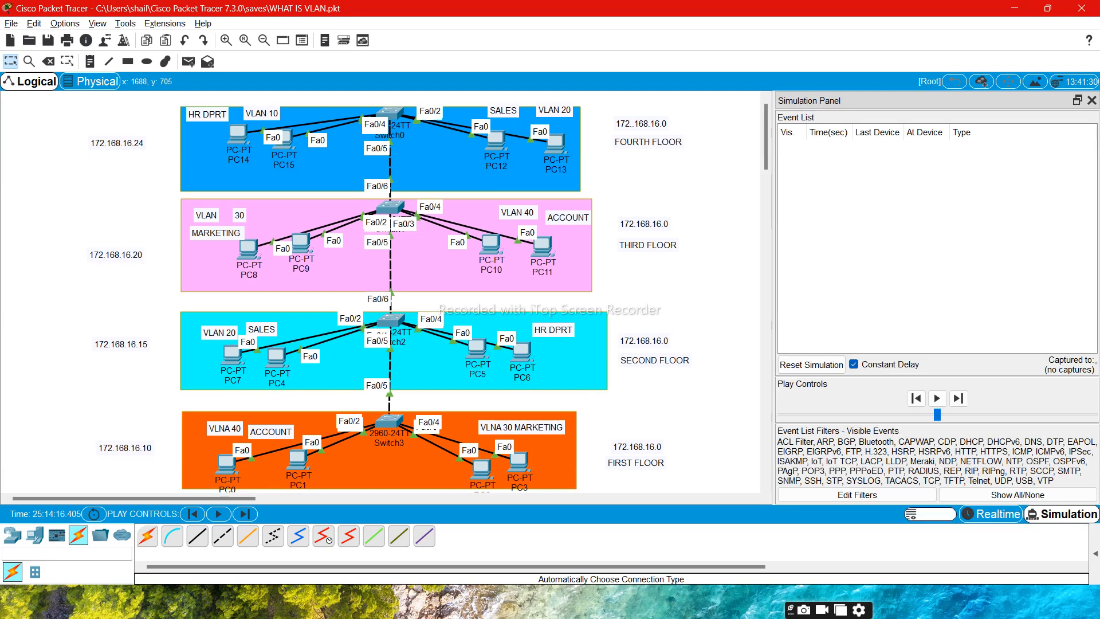
click(930, 514)
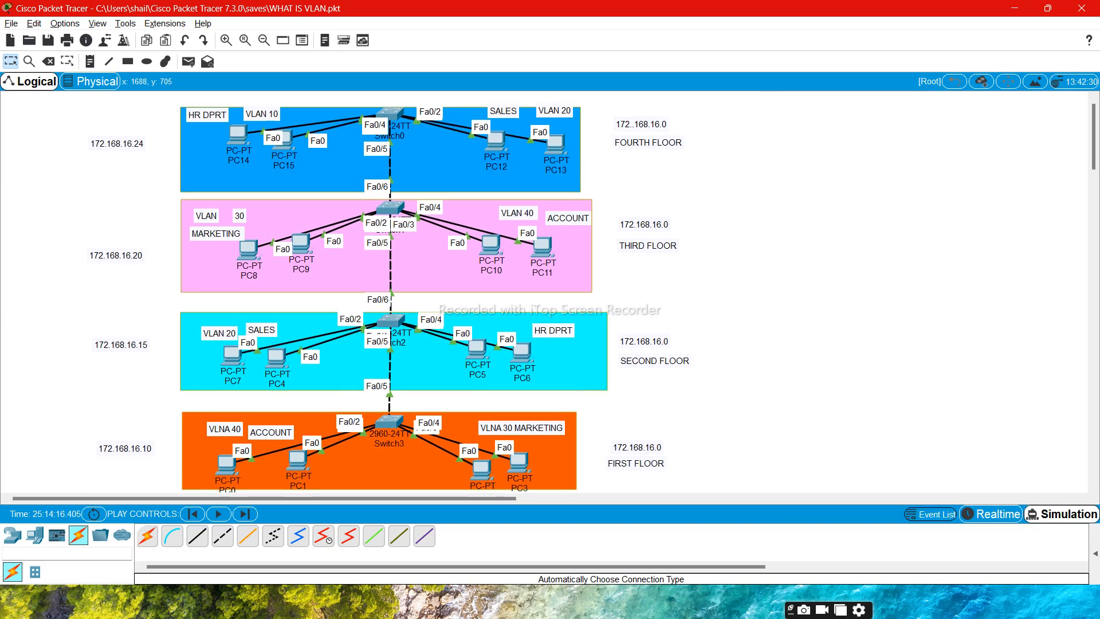
click(1095, 554)
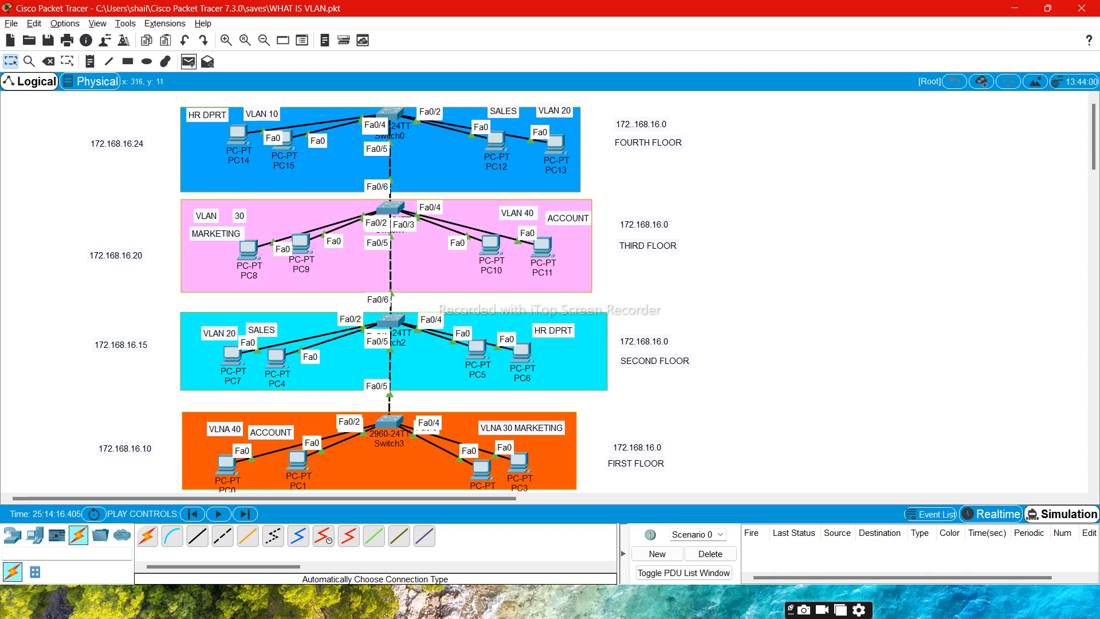
click(188, 61)
mouse_move(230, 469)
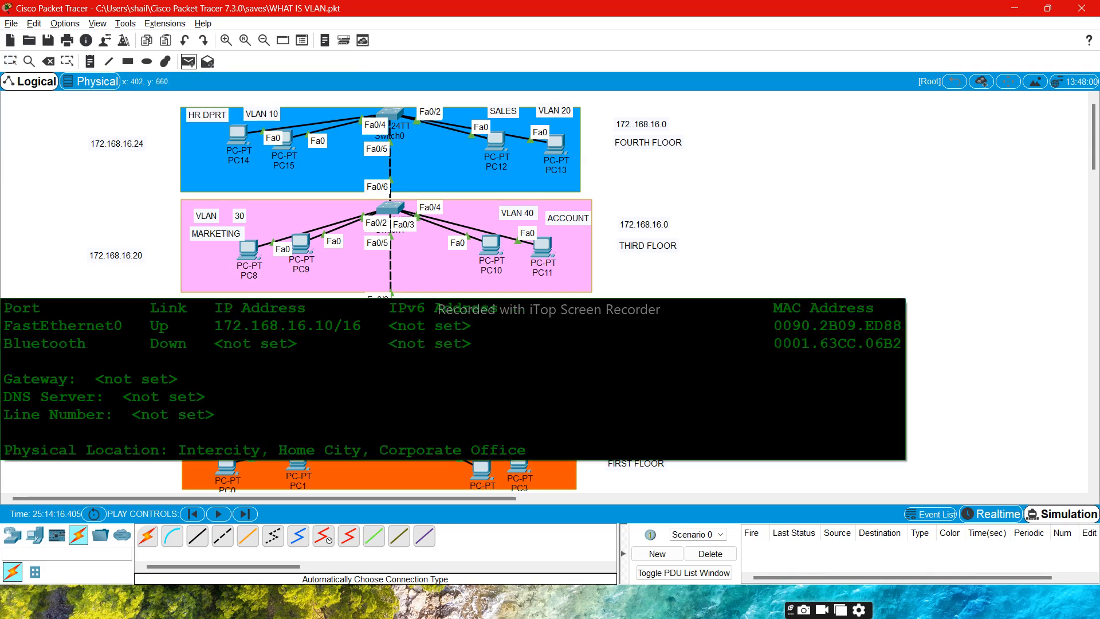
click(231, 469)
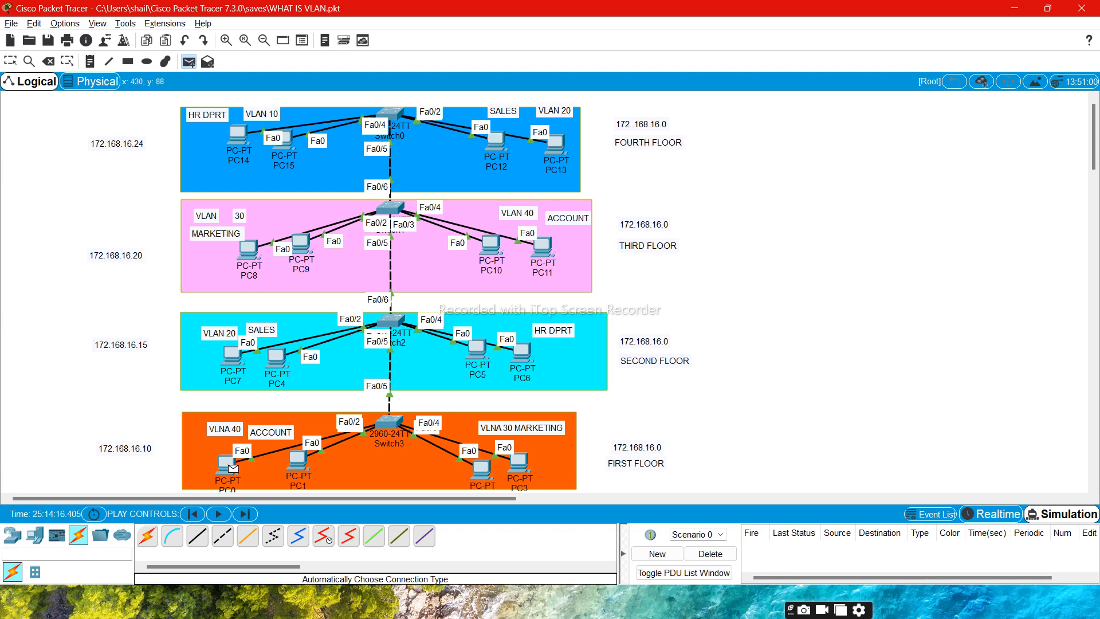
click(238, 134)
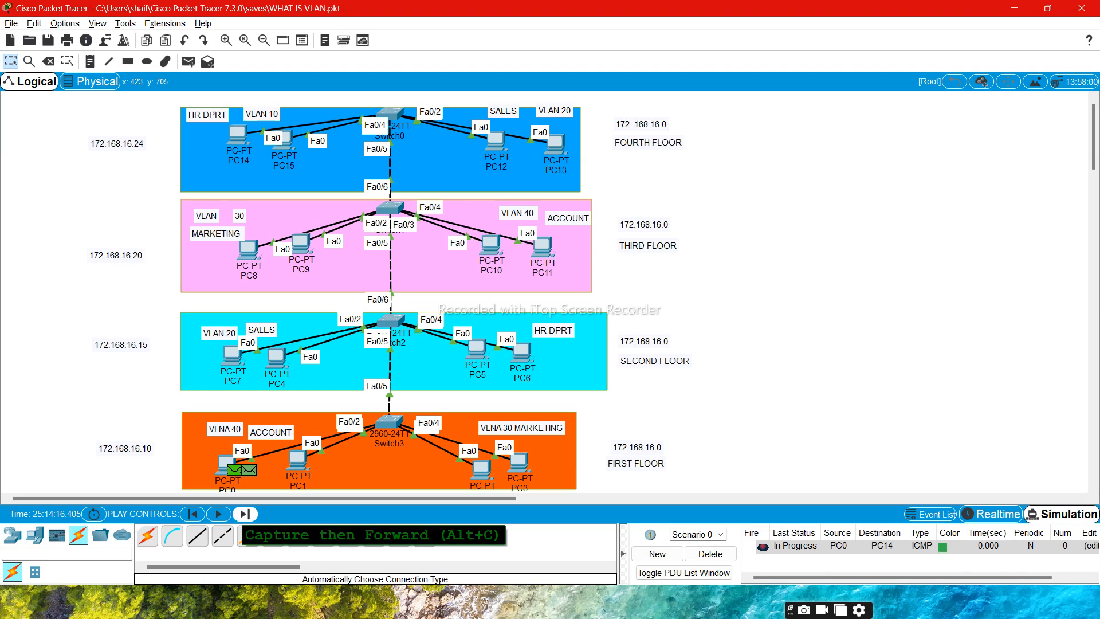
- Advance the simulation event by event to follow the packet from PC0 to PC14, and delete the scenario
click(245, 514)
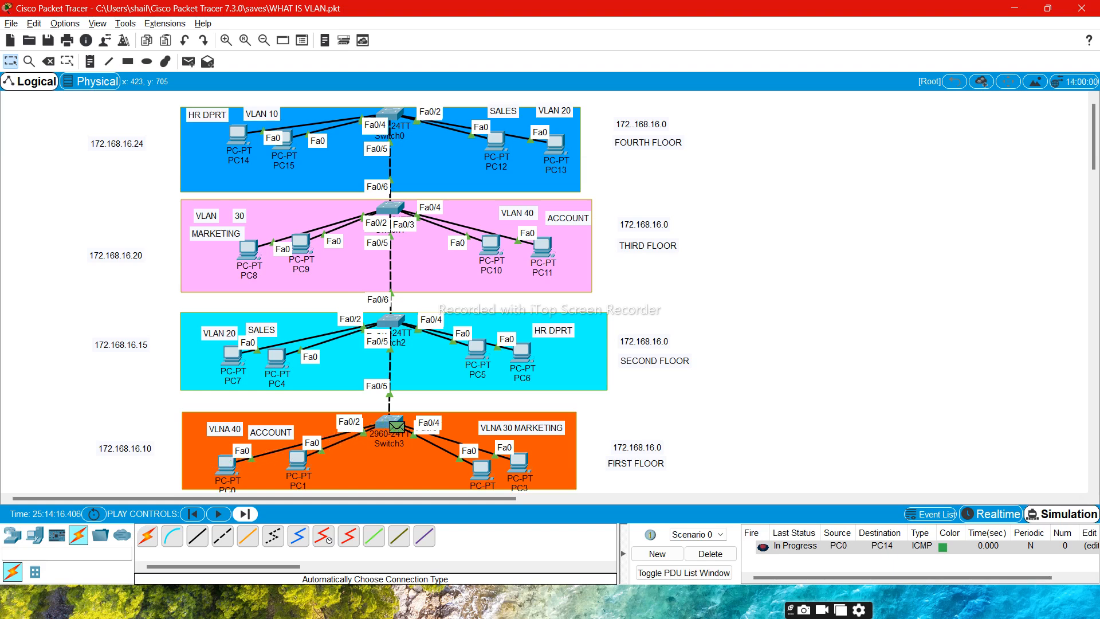
click(245, 513)
click(244, 513)
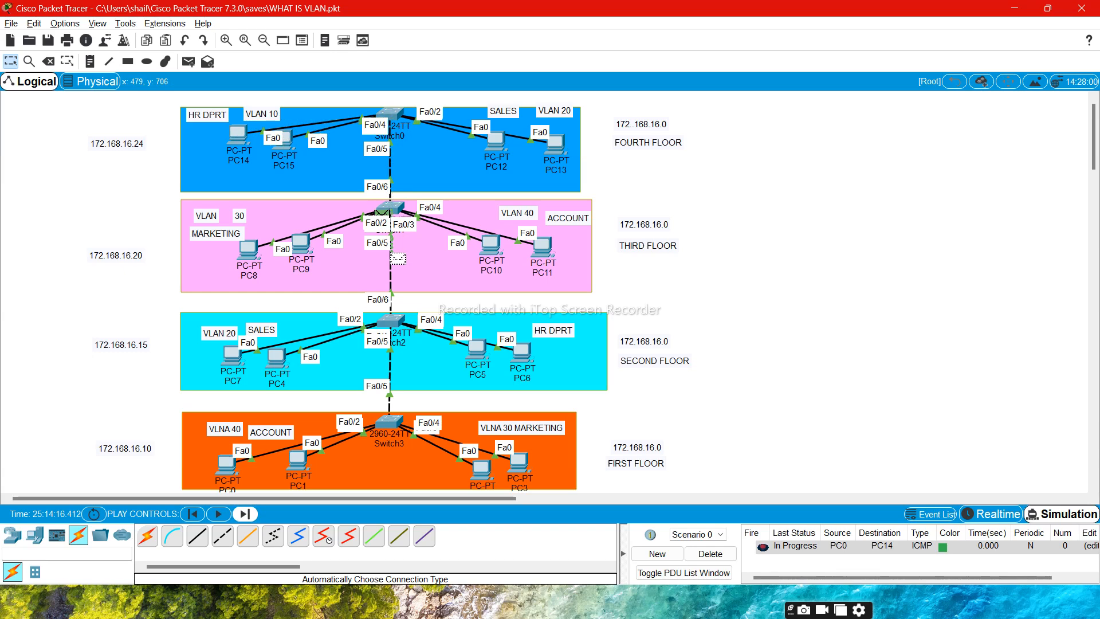
click(244, 513)
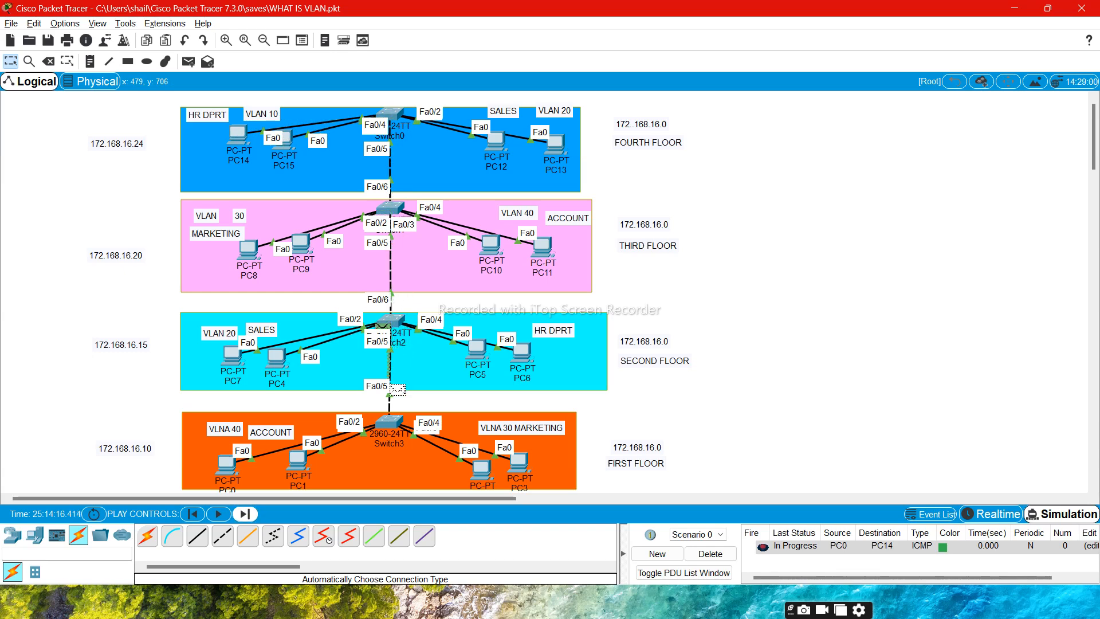
click(245, 513)
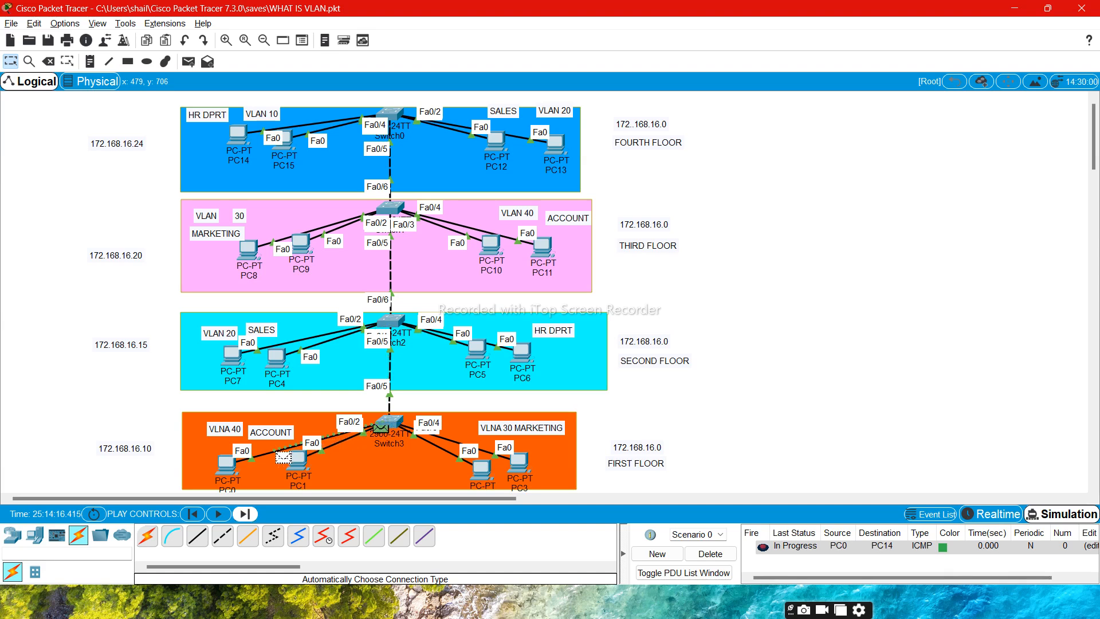
click(245, 513)
click(244, 514)
click(244, 513)
click(245, 513)
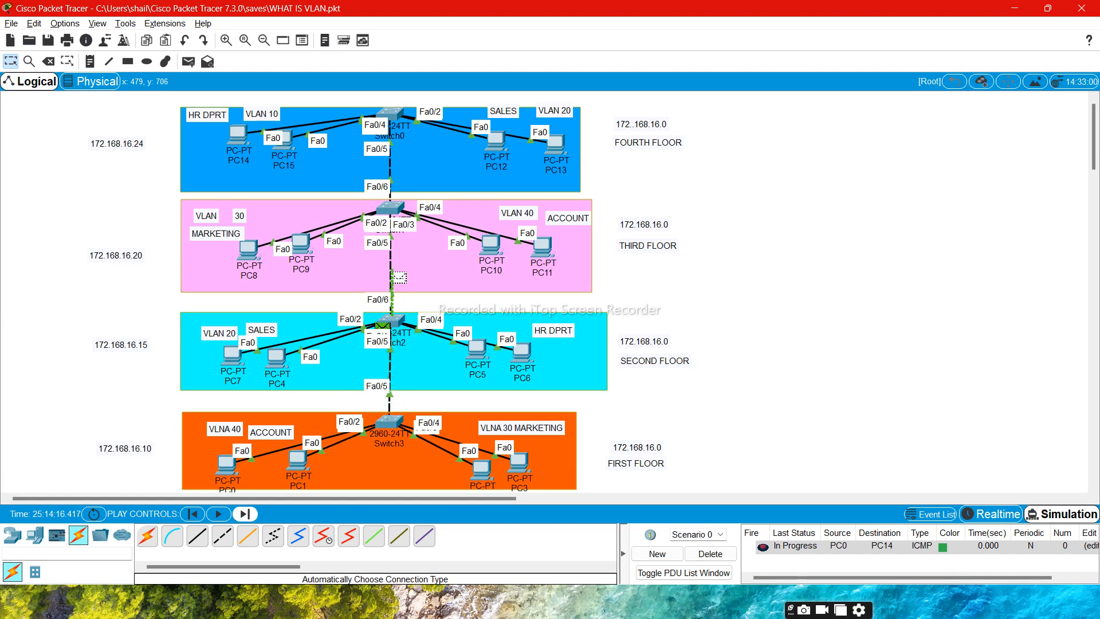
click(245, 513)
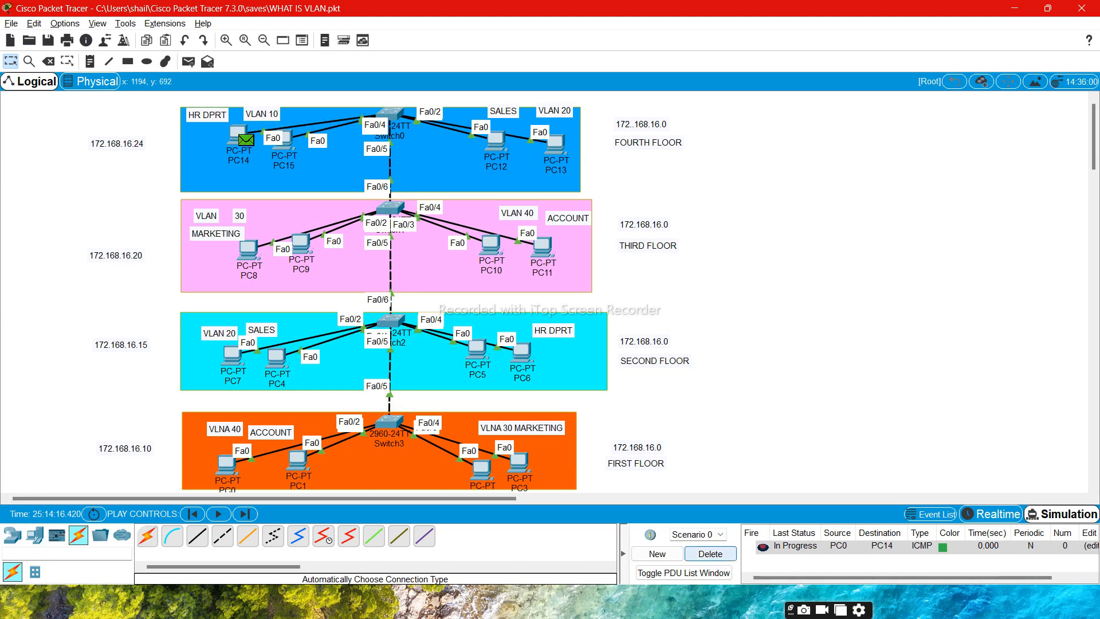
click(710, 554)
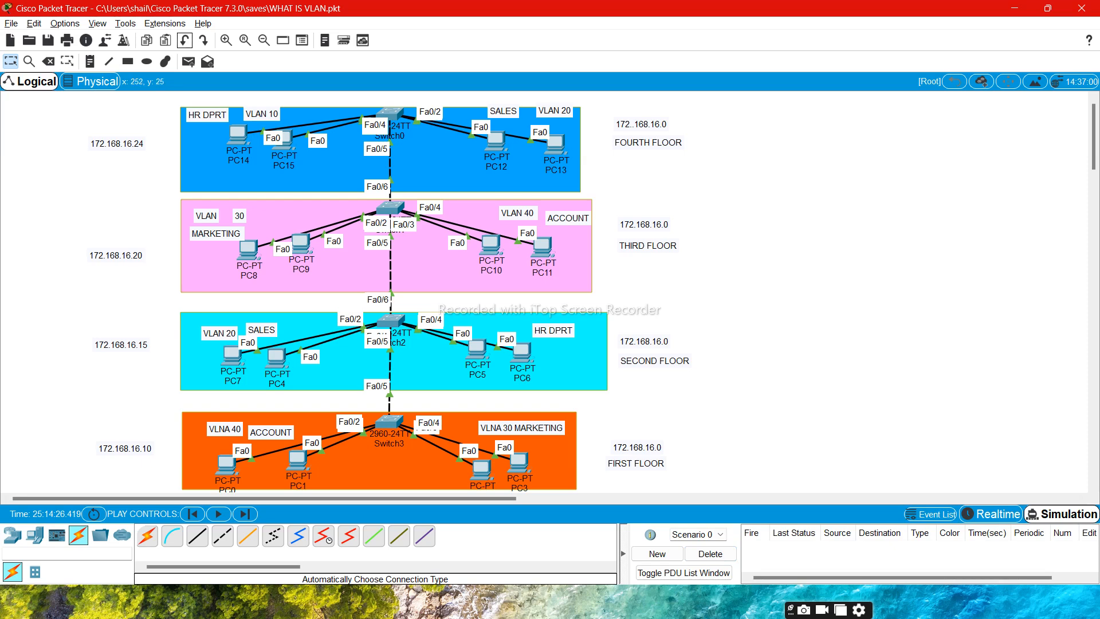
- Add a simple PDU from PC1 to PC15, advance the simulation to follow it, and delete the scenario
click(189, 61)
click(301, 460)
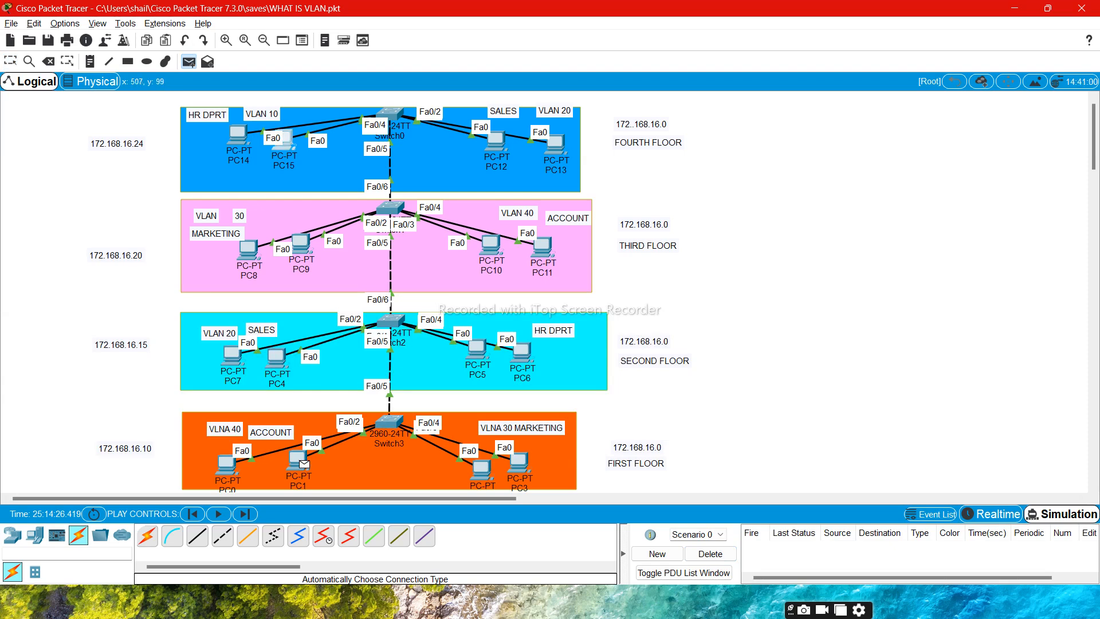
click(284, 137)
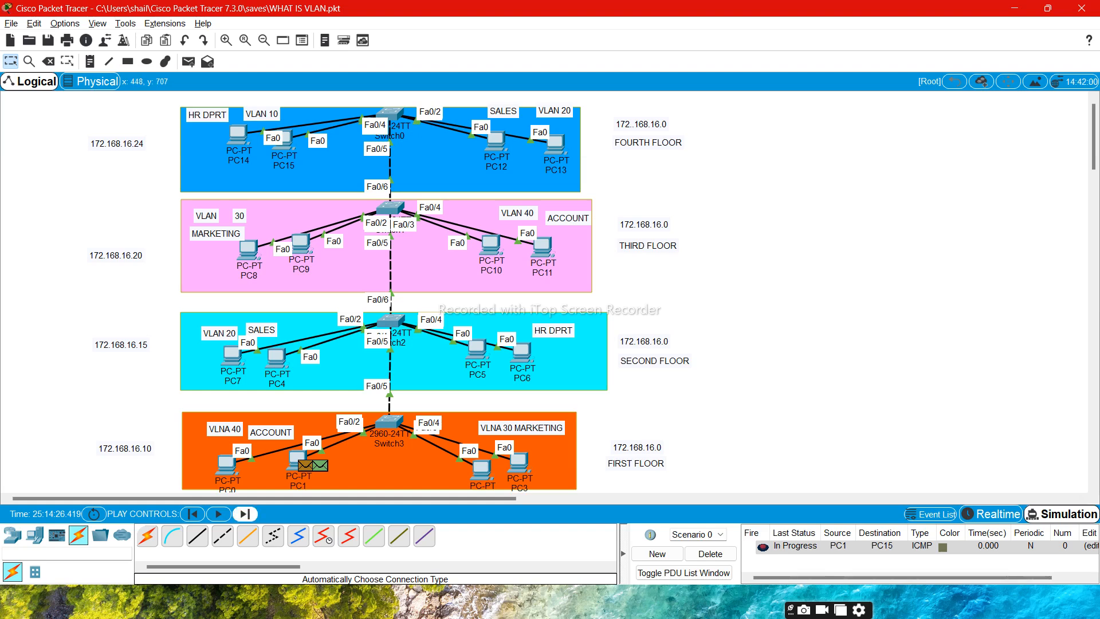
click(245, 514)
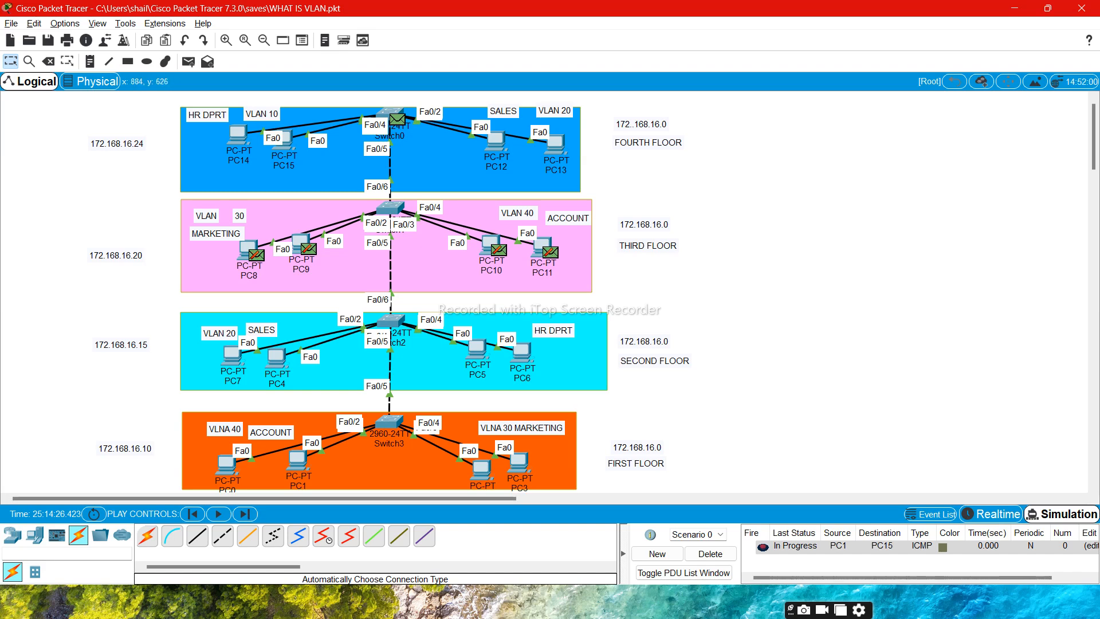
click(710, 553)
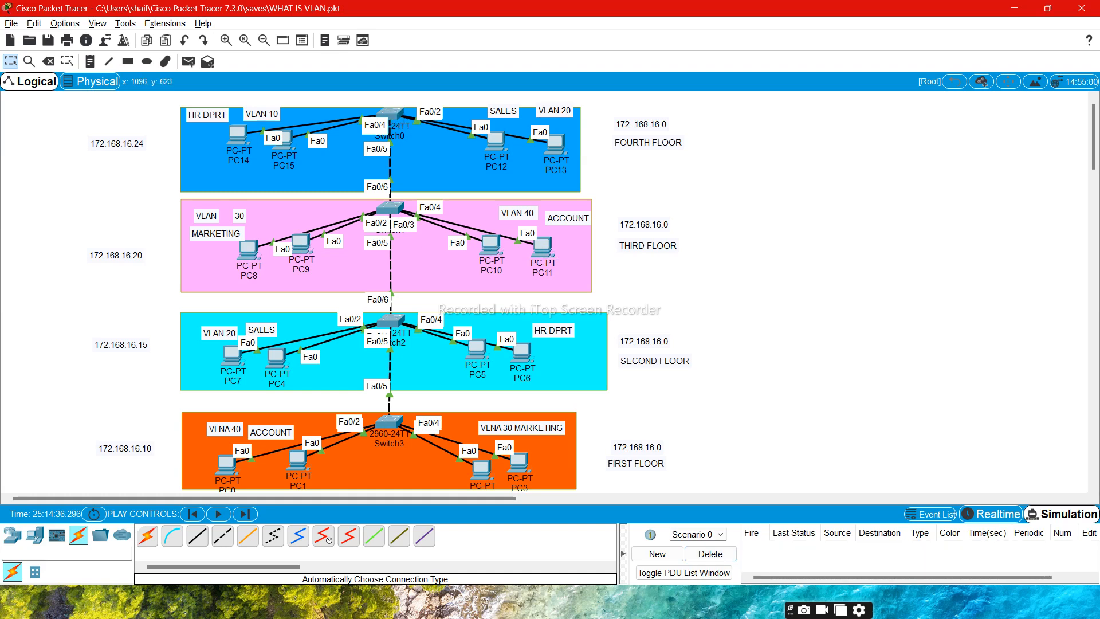
- Open Switch3's command line interface and widen and reposition its window so the switches stay in view
click(389, 422)
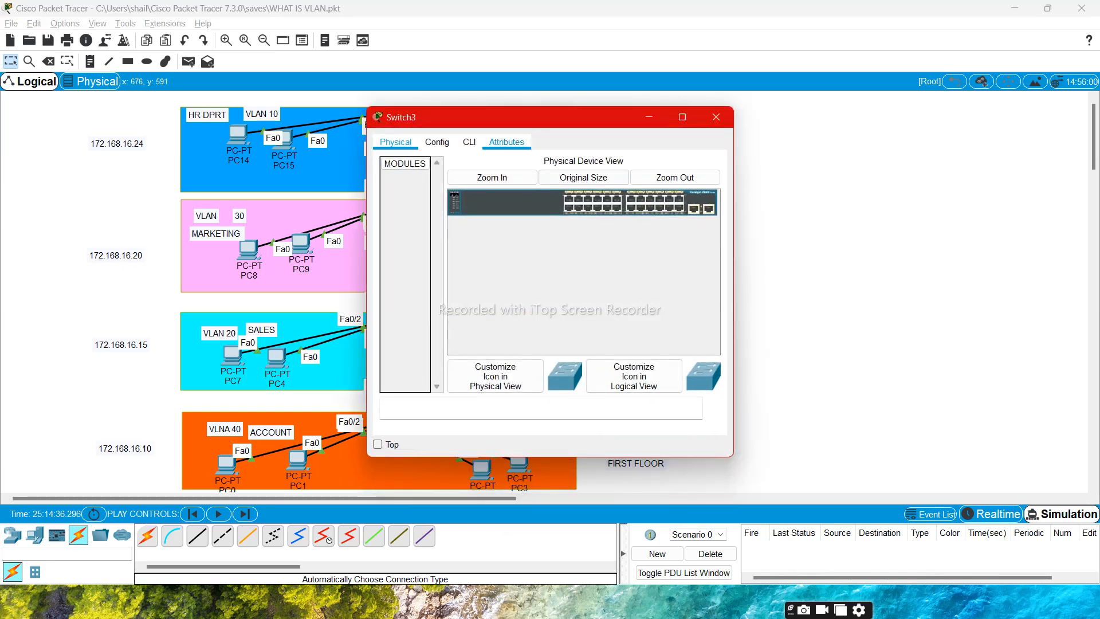
click(470, 142)
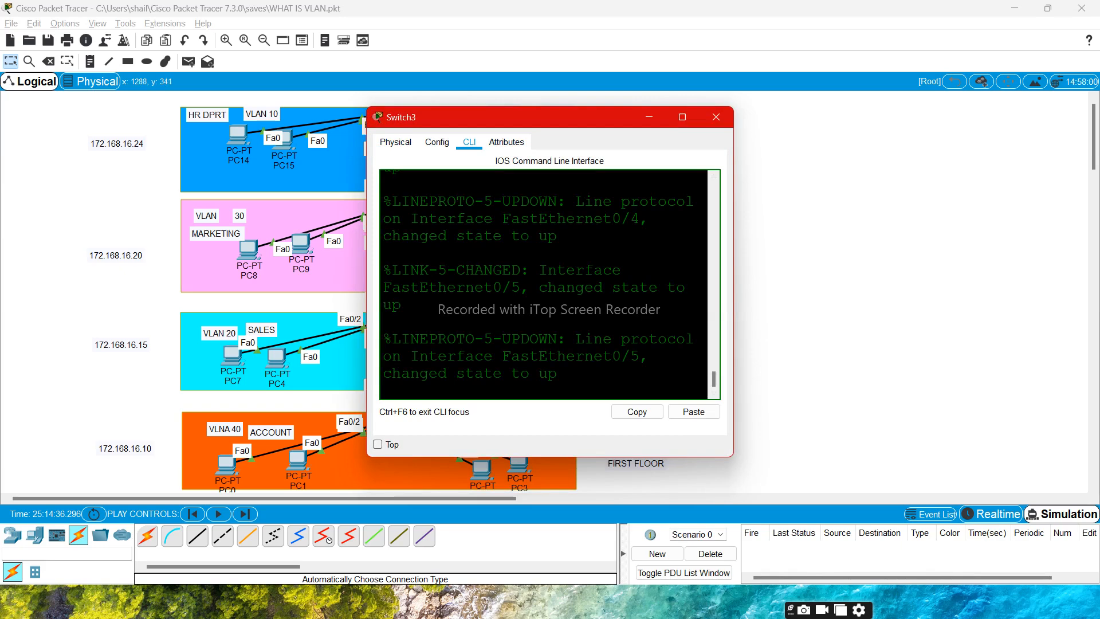
drag(734, 290, 965, 280)
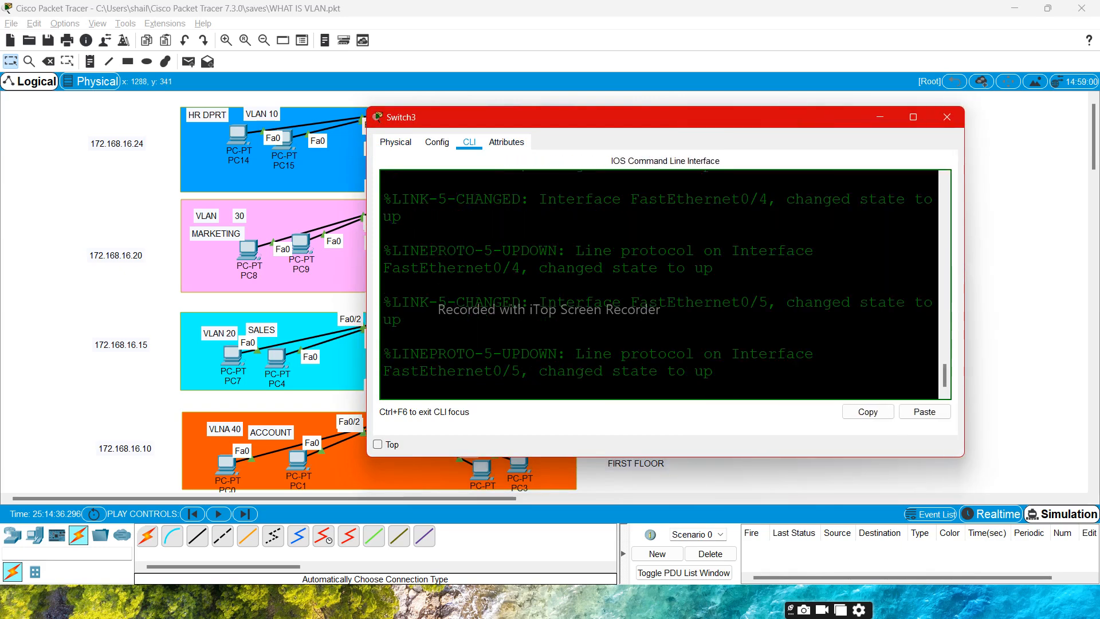
drag(837, 122, 988, 111)
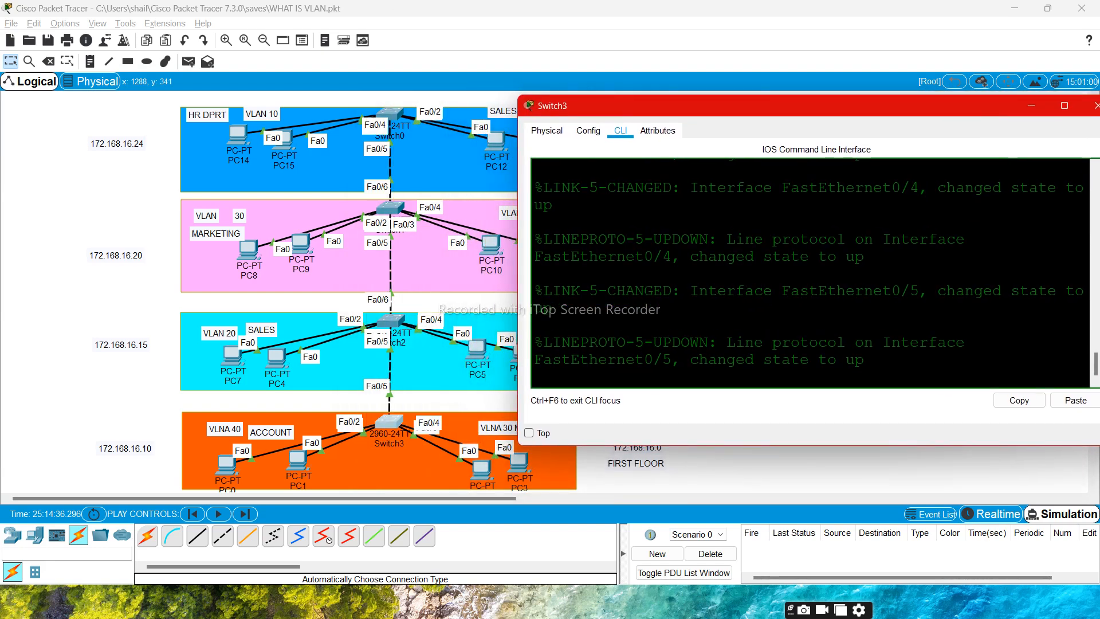
- Enter privileged mode with en and global configuration mode with conf t on Switch3
key(Return)
key(Return)
key(Return)
key(Return)
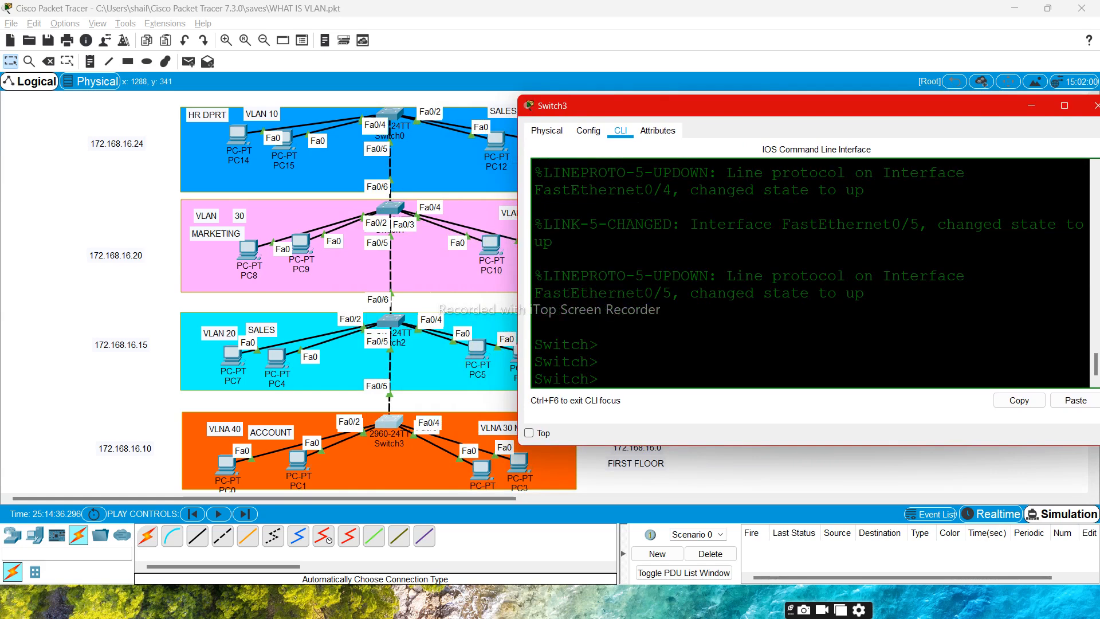
text(en)
key(Return)
key(Return)
key(Return)
key(Return)
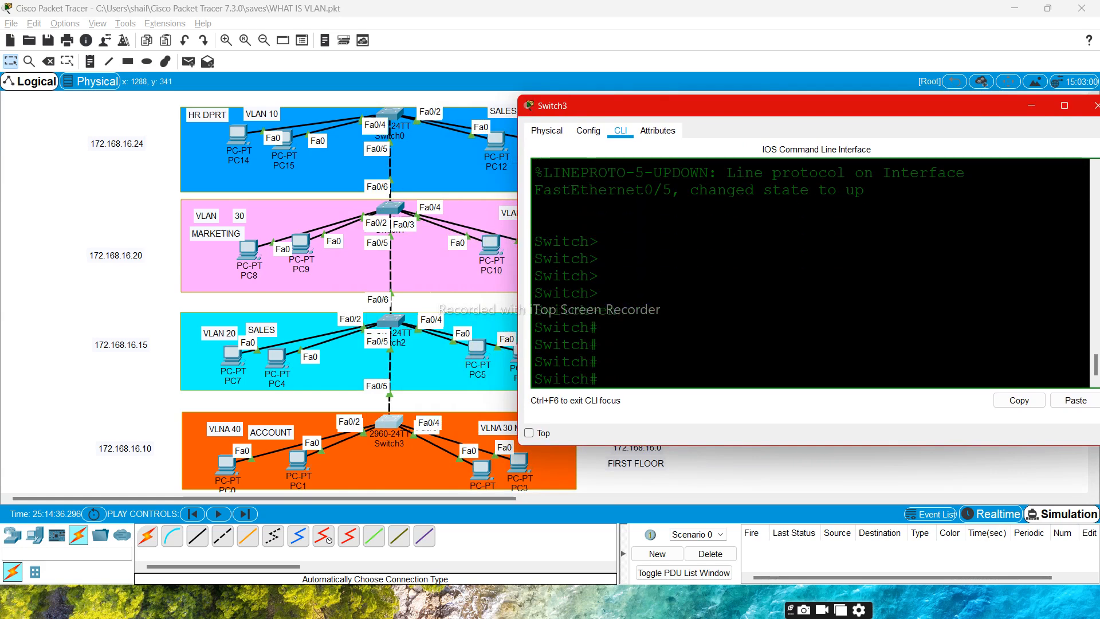
text(conf t)
key(Return)
- Set Switch3's hostname to first_floor and save the configuration with do wr
text(hos)
key(Tab)
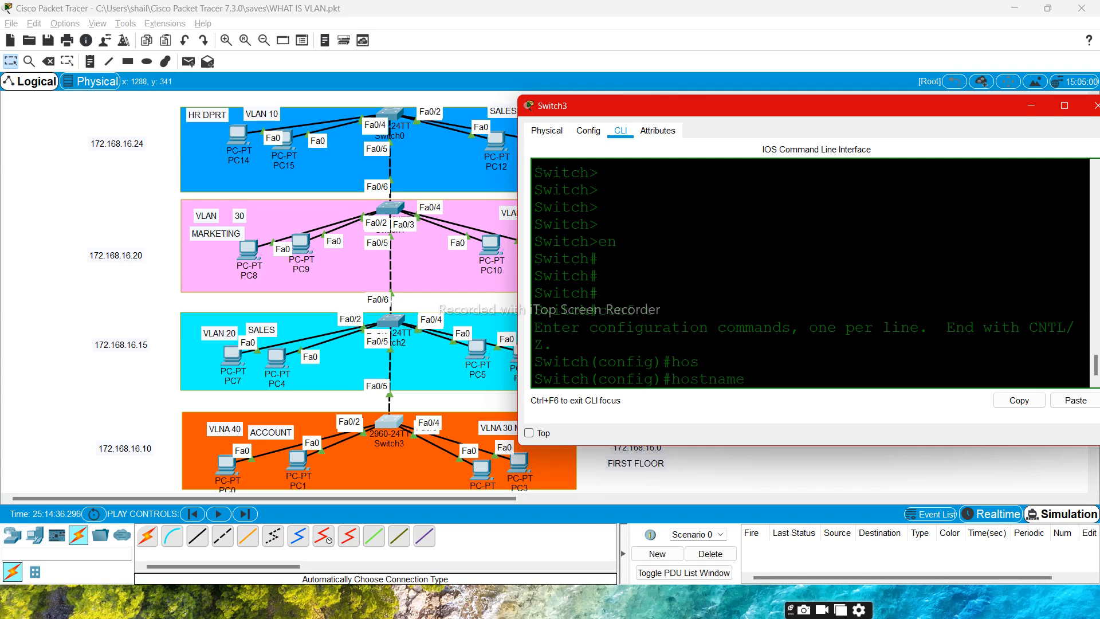
text(first floor)
key(Return)
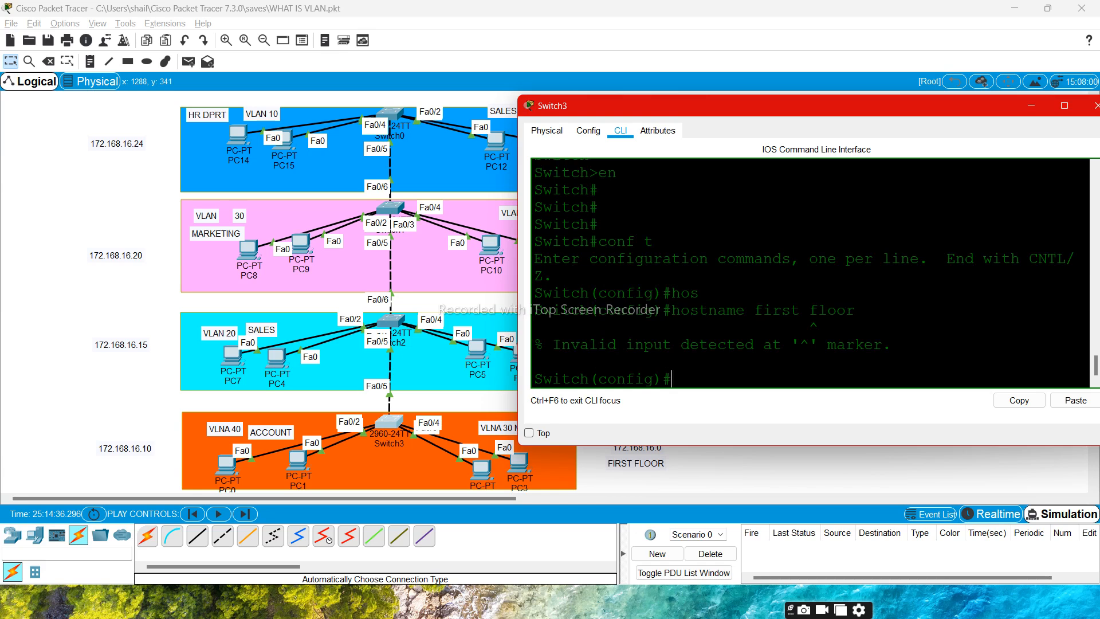
key(Up)
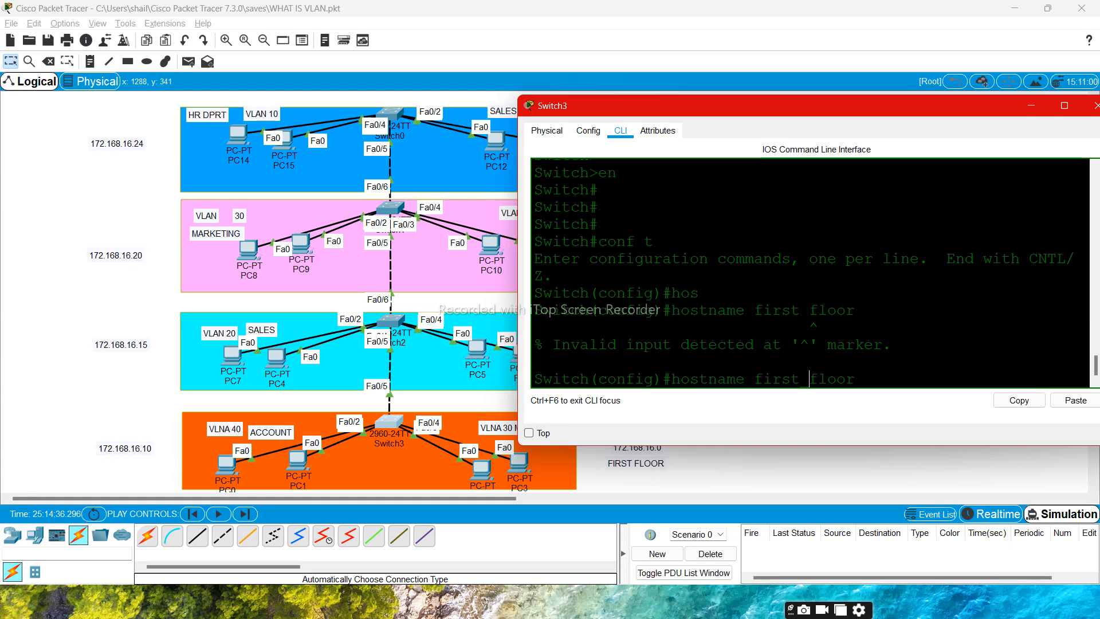
key(Return)
text(do wr)
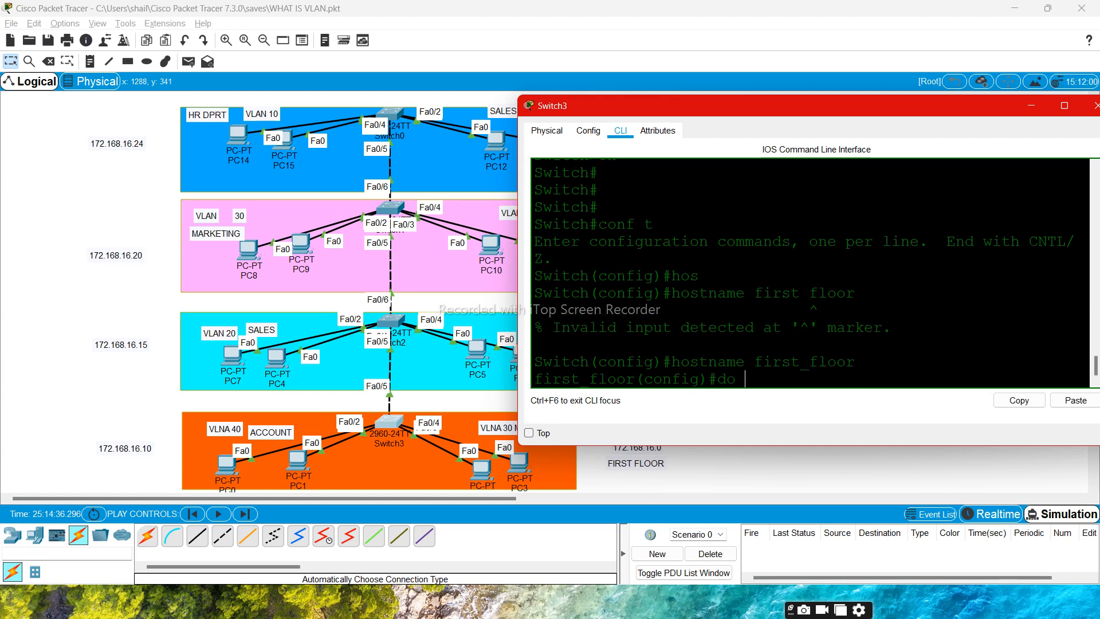
key(Return)
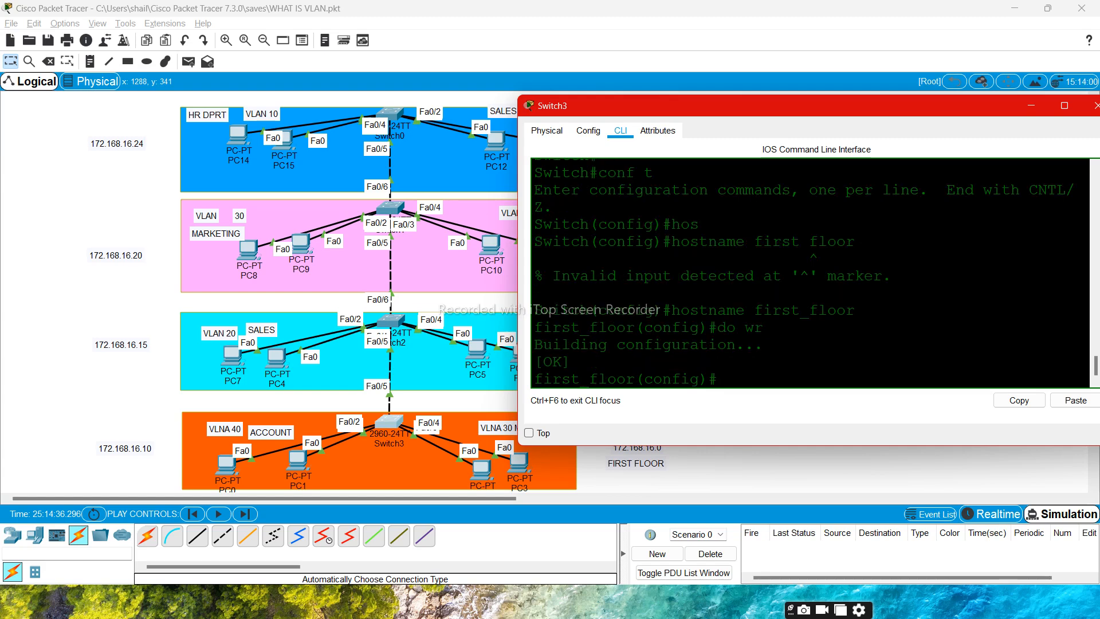
- Query the vlan command's help with vlan ? and highlight the range of allowed VLAN IDs
text(vlna)
key(Return)
text(vlan)
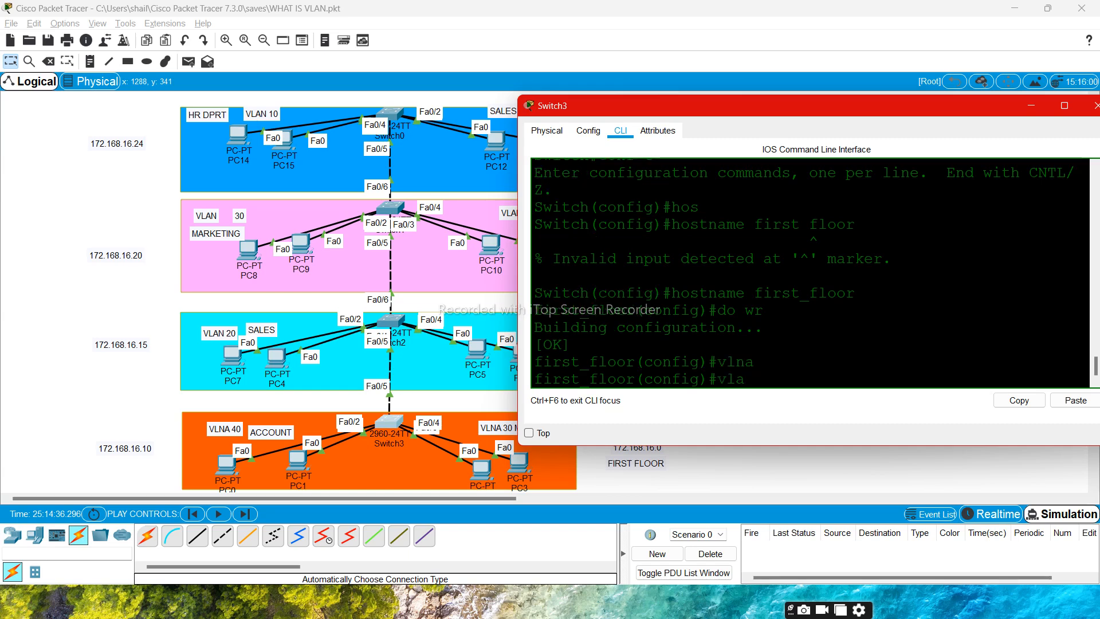
key(Tab)
text(?)
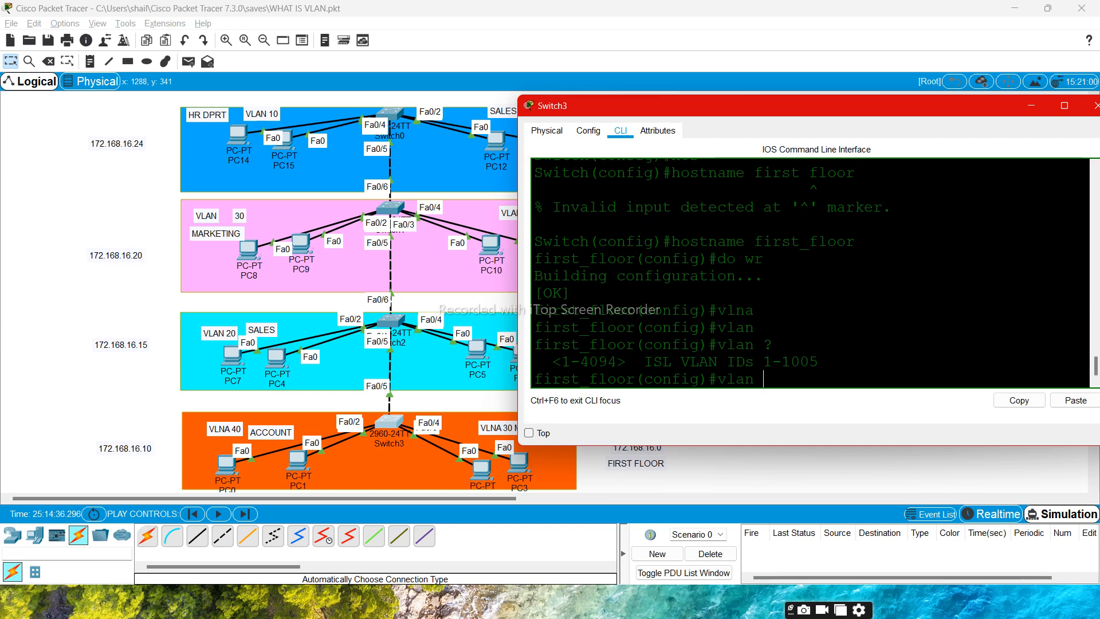
drag(764, 361, 809, 362)
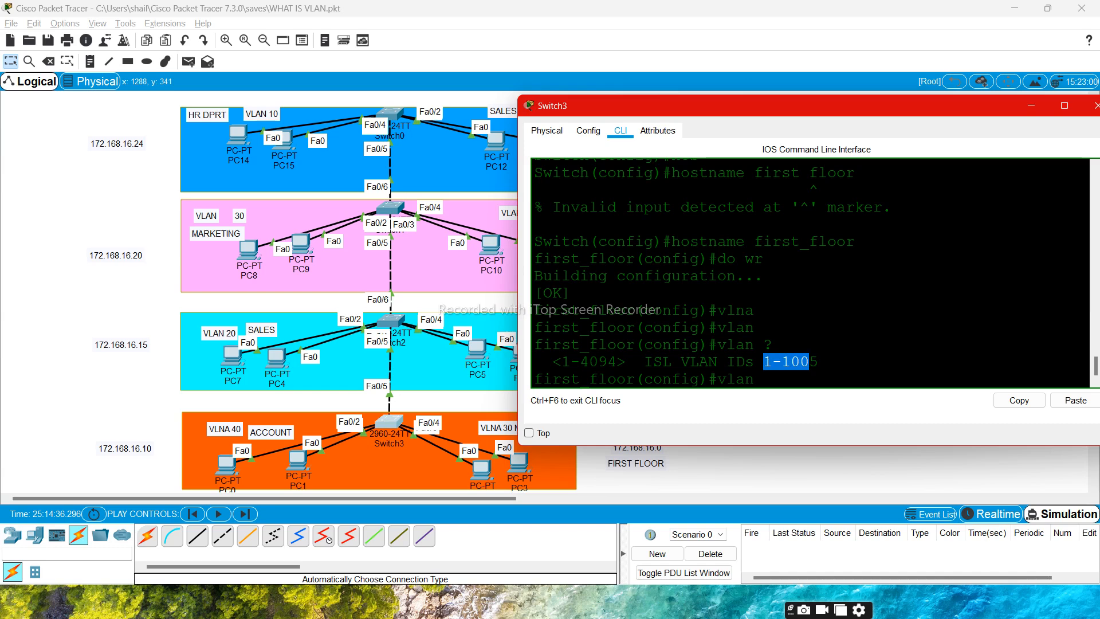
click(818, 362)
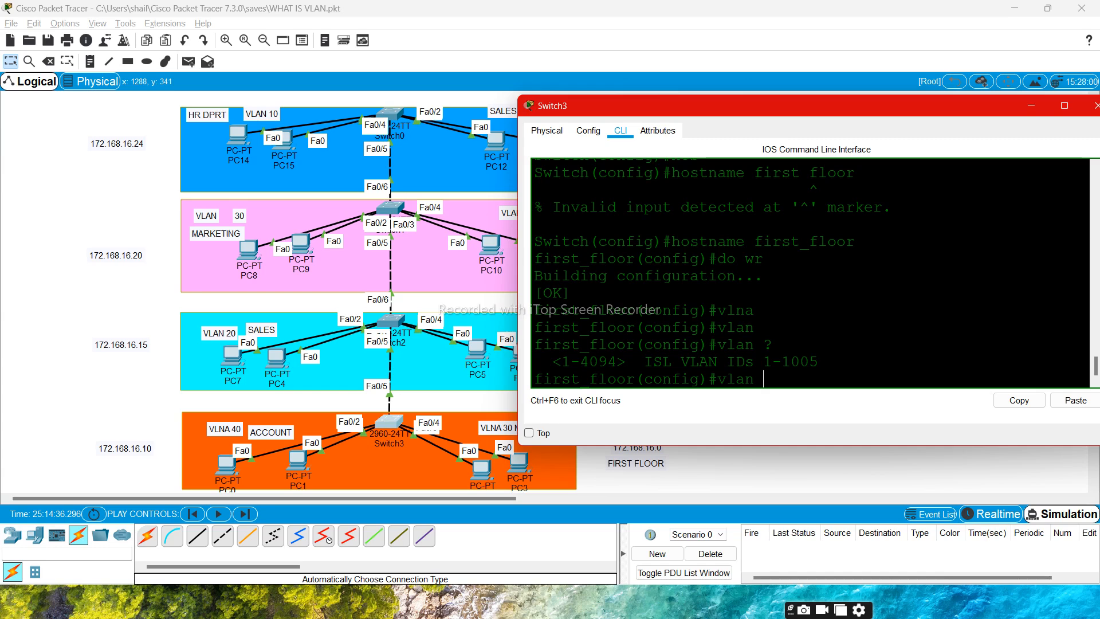
- Create VLAN 10 on the first-floor switch and name it hr_defapartment
text(10)
key(Return)
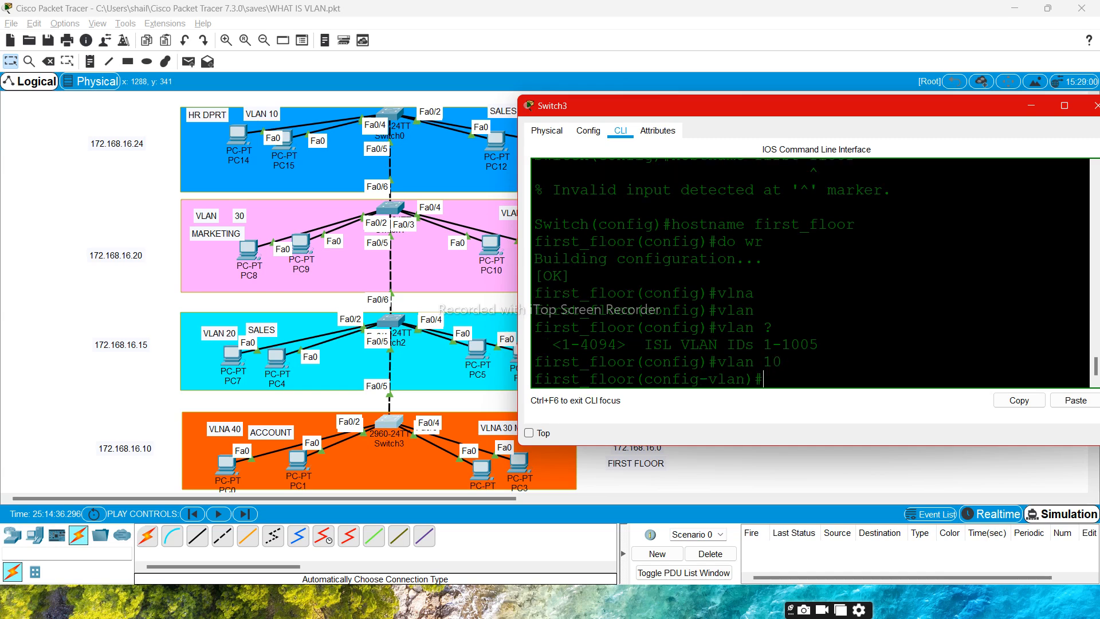
text(name hr_defa)
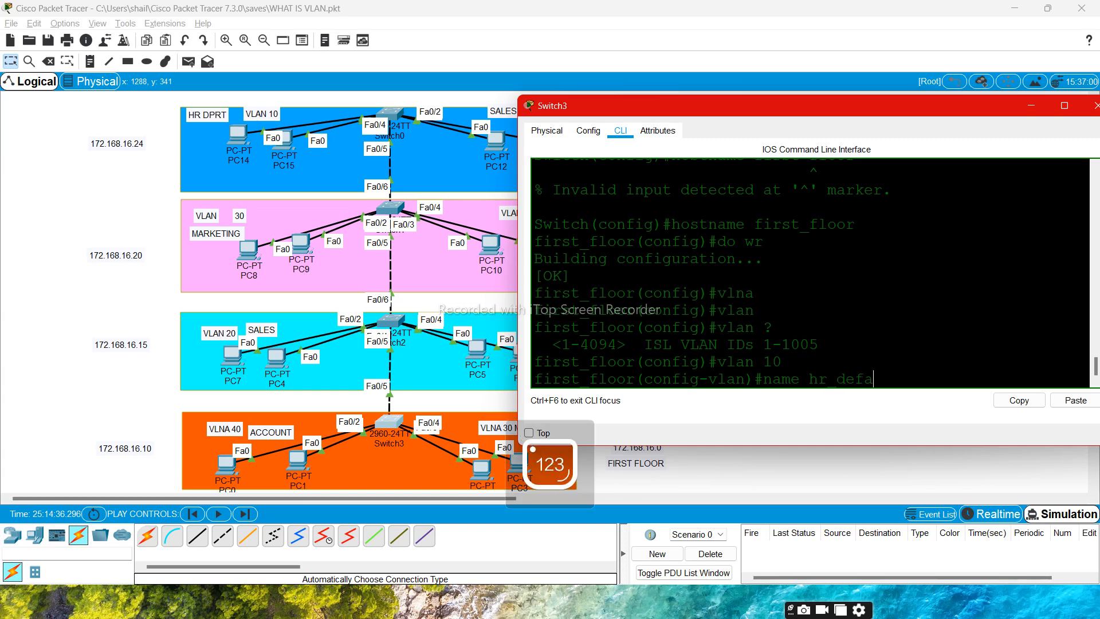
text(partment)
key(Return)
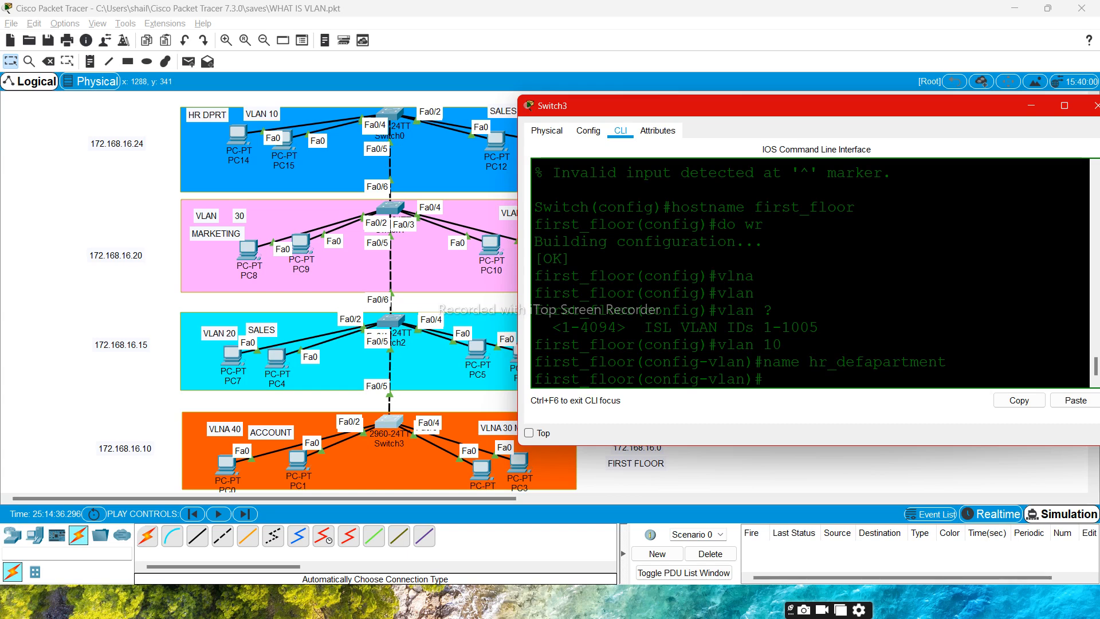
- Display Switch3's VLAN table with do sh vl and maximize its window to read the full listing
text(do sh vln)
key(Return)
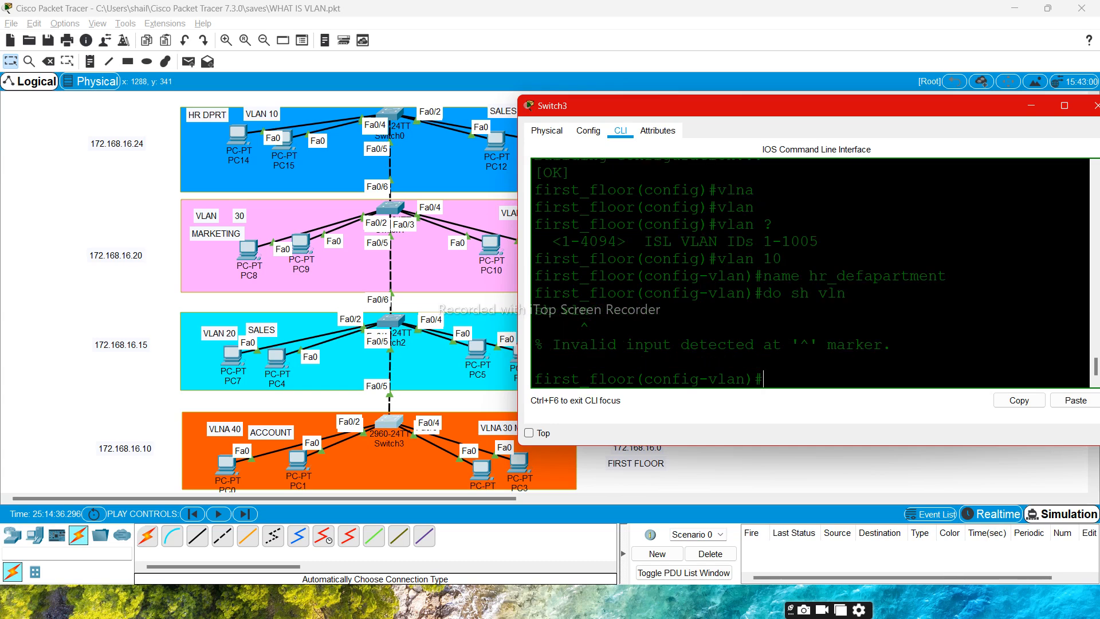
text(do sh vlan)
key(Return)
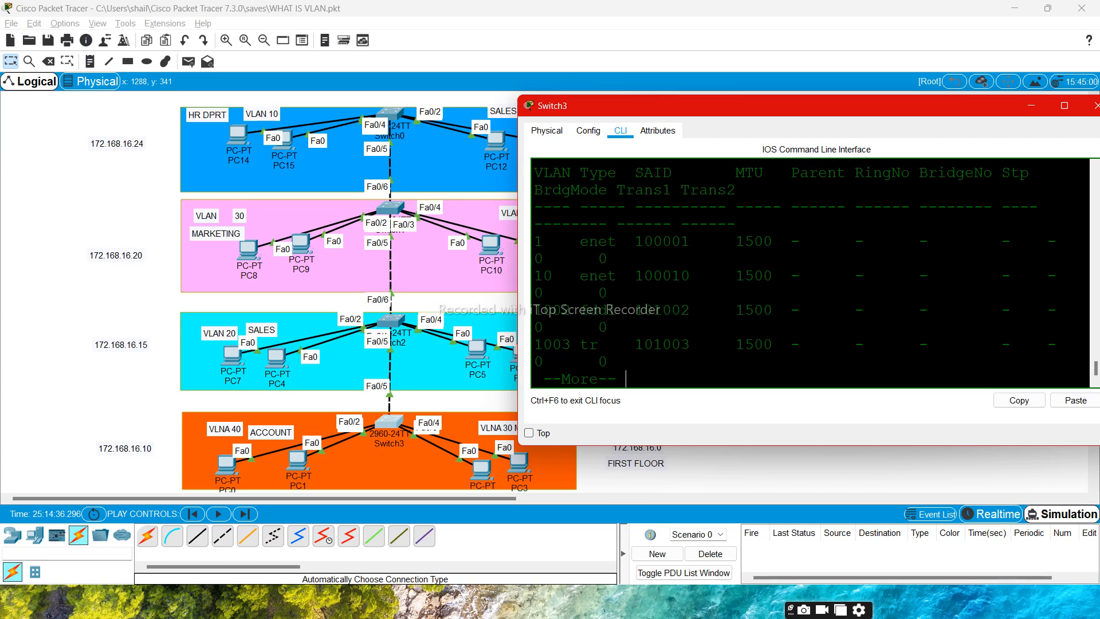
click(1065, 106)
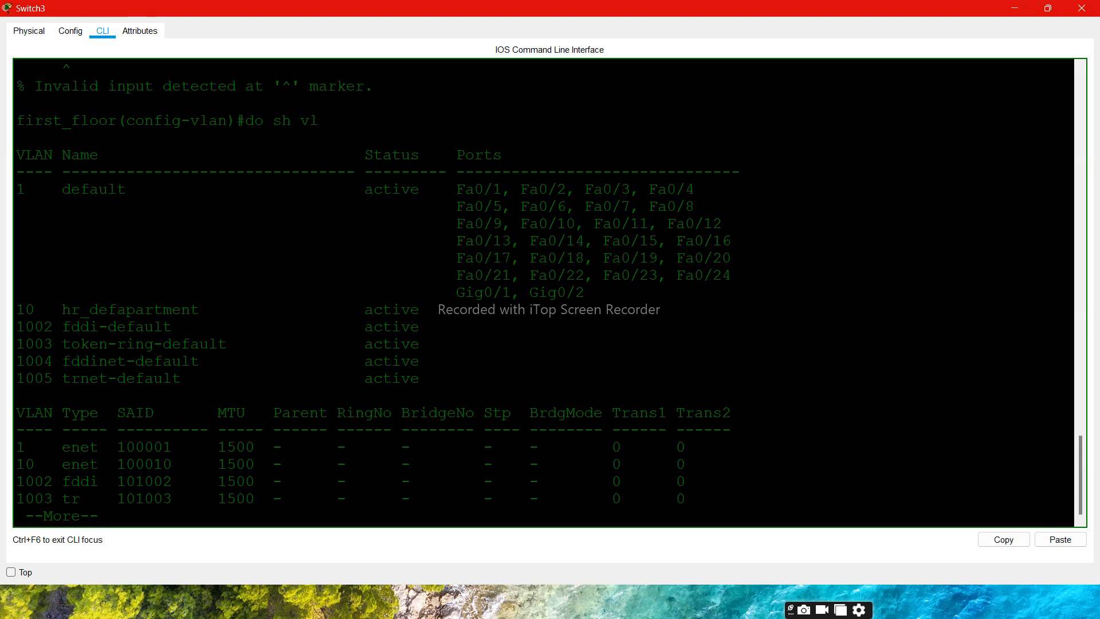
- Return to the topology, open Switch2's command line interface and maximize its window
key(alt+Tab)
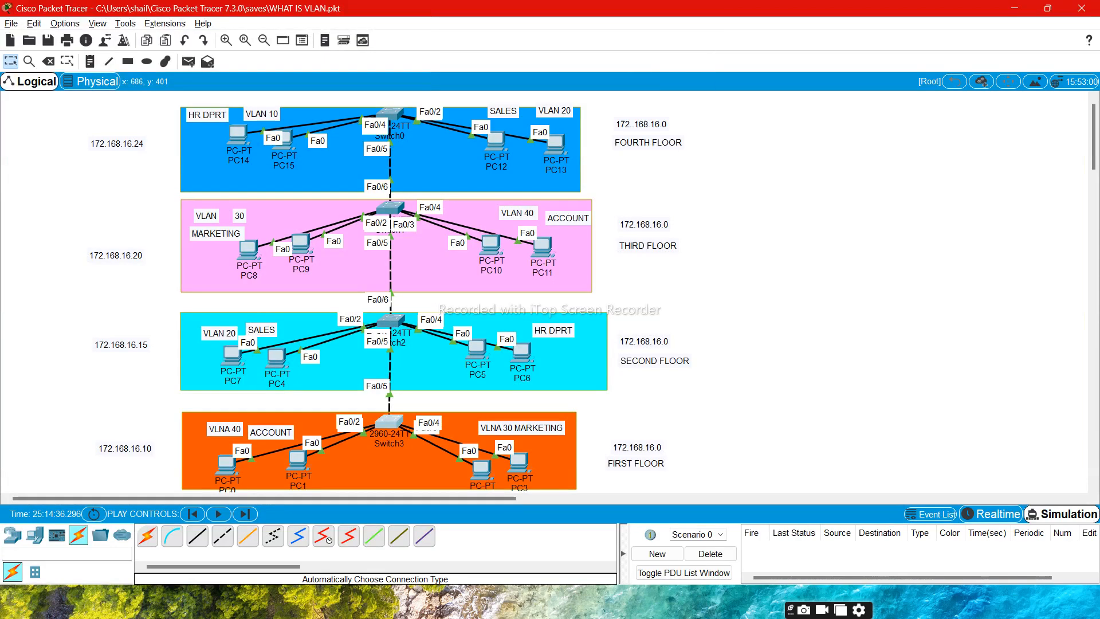
click(391, 321)
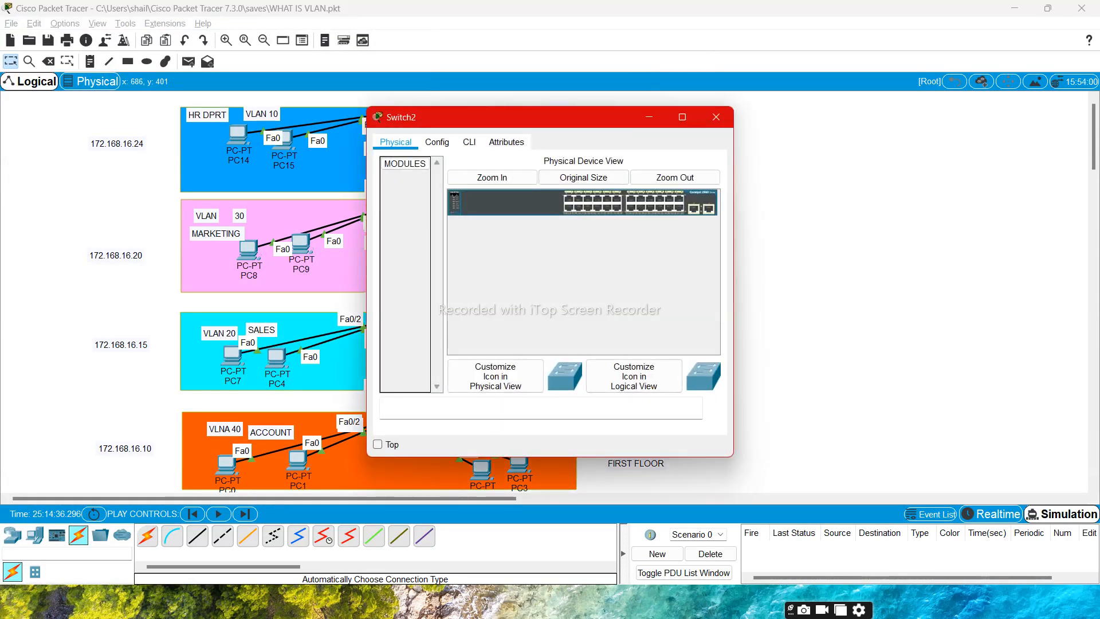
click(469, 142)
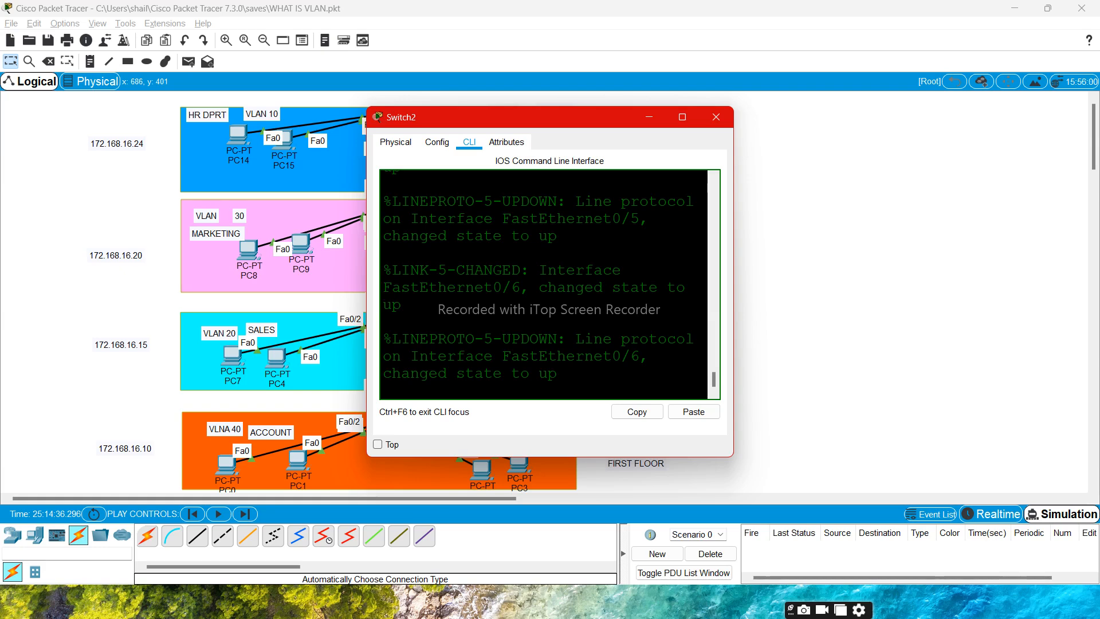
click(682, 117)
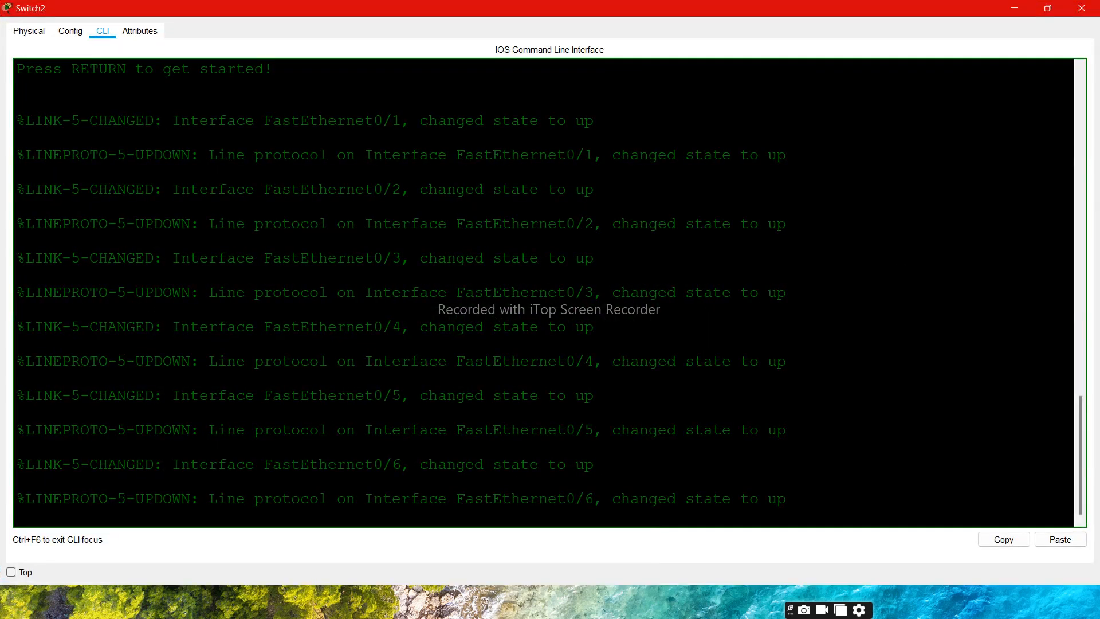
key(XF86MonBrightnessUp)
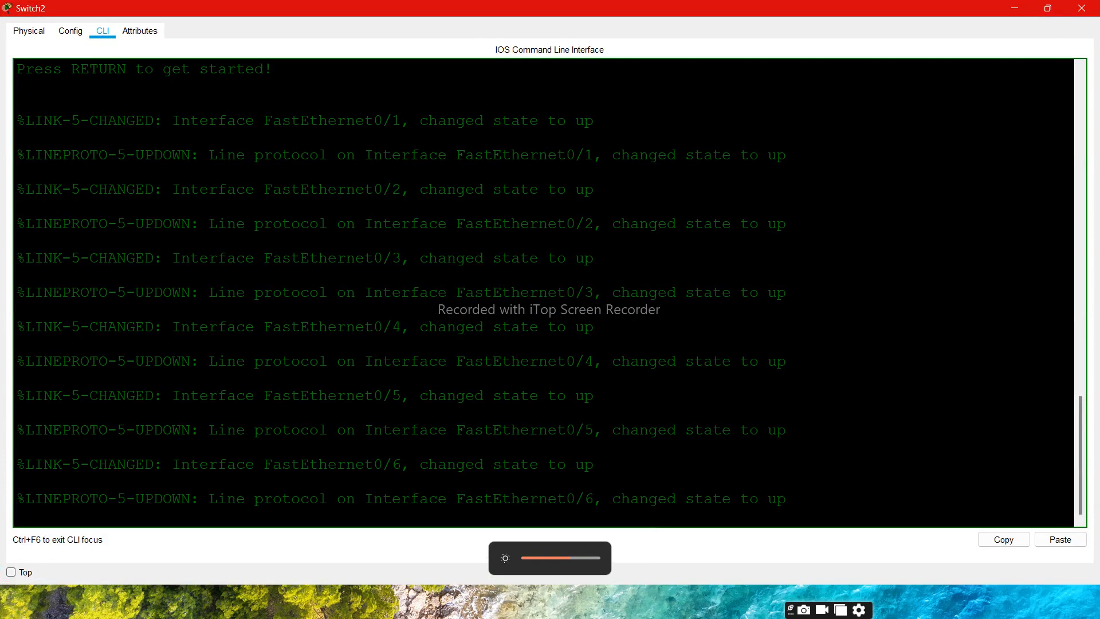
key(XF86MonBrightnessUp)
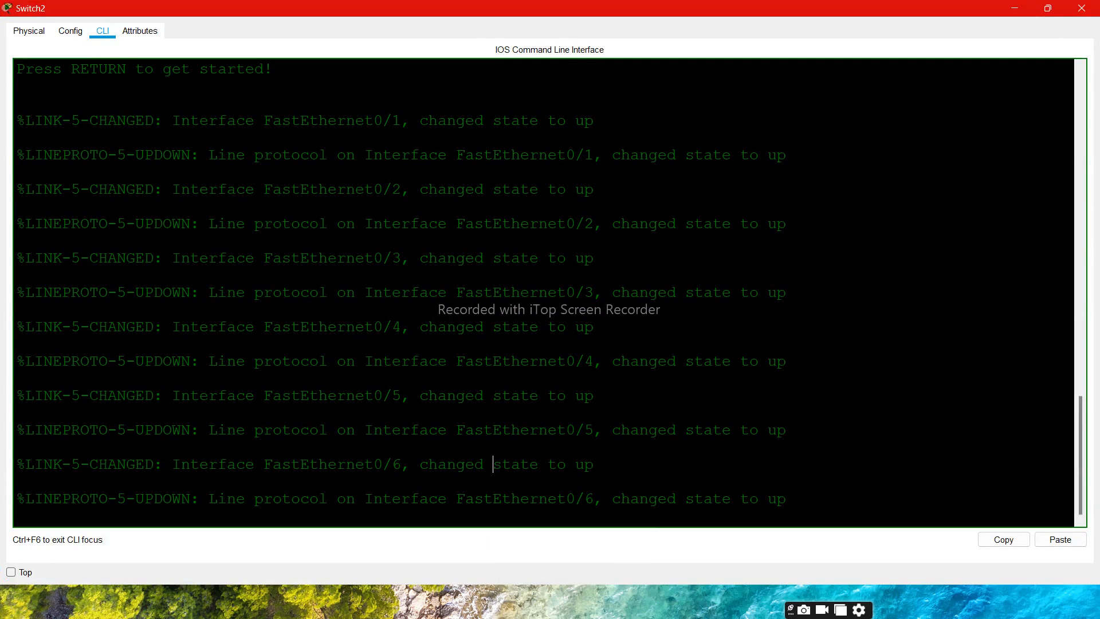
- Enter privileged mode with en and global configuration mode with conf t on Switch2
key(Return)
key(Return)
key(Return)
text(en)
key(Return)
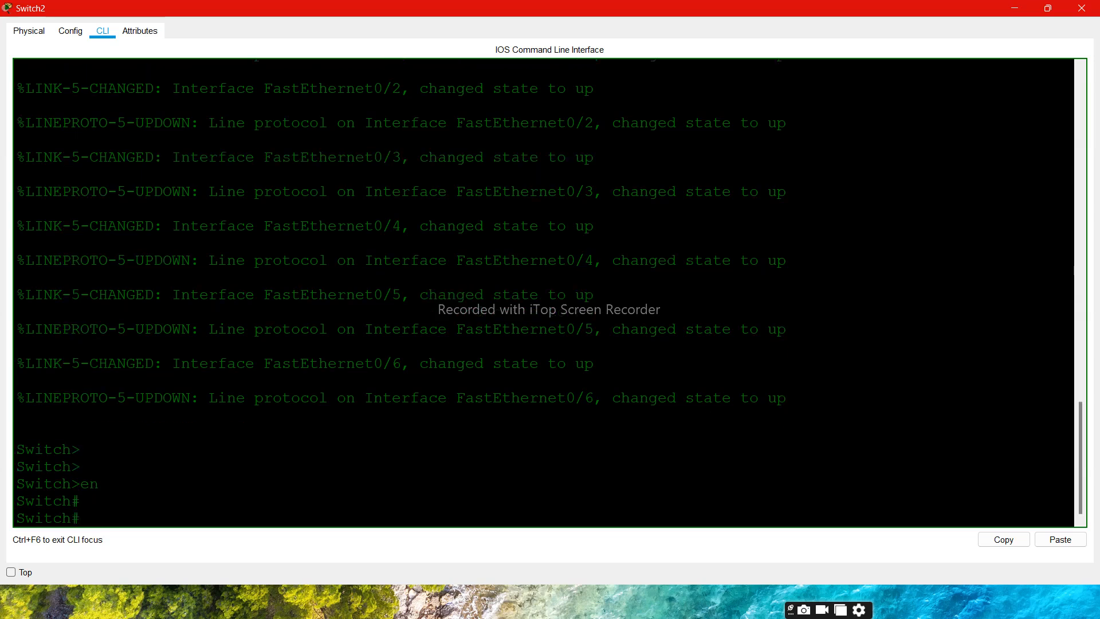
text(conf t)
key(Return)
- Display Switch2's VLAN table with do sh vl and highlight default VLAN 1, its ports and the reserved VLANs from 1002 onward
text(do sh vl)
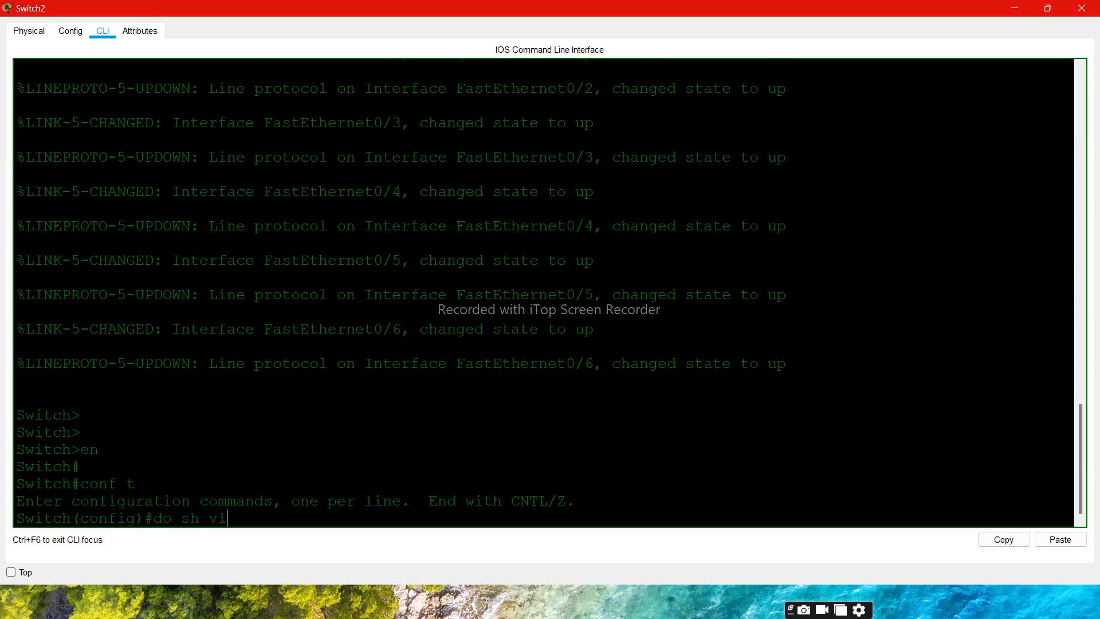
key(Return)
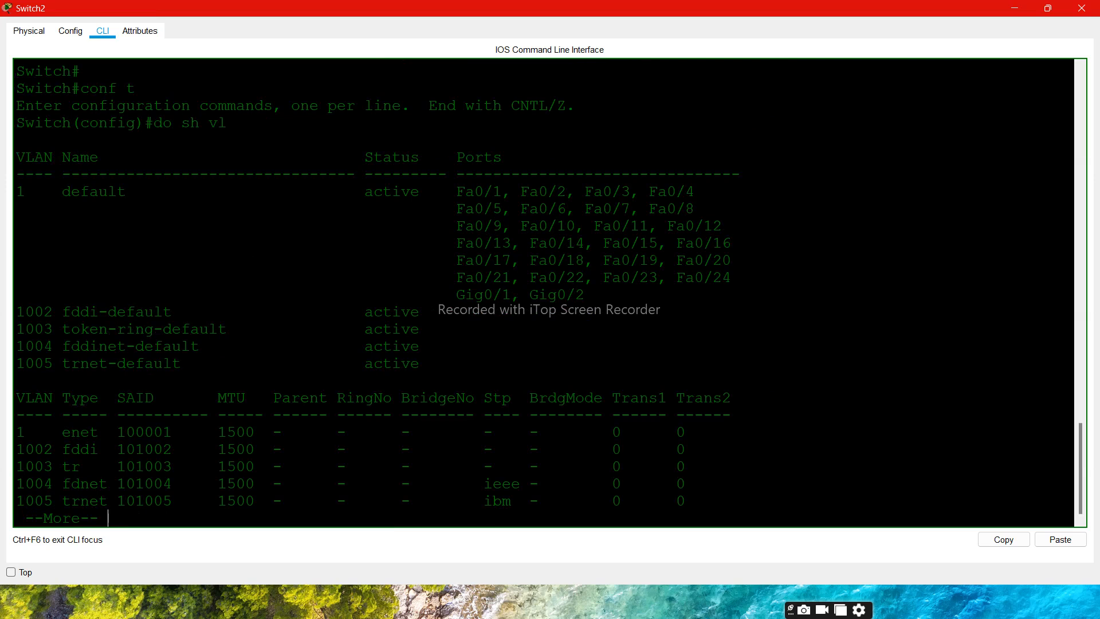
drag(135, 191, 16, 192)
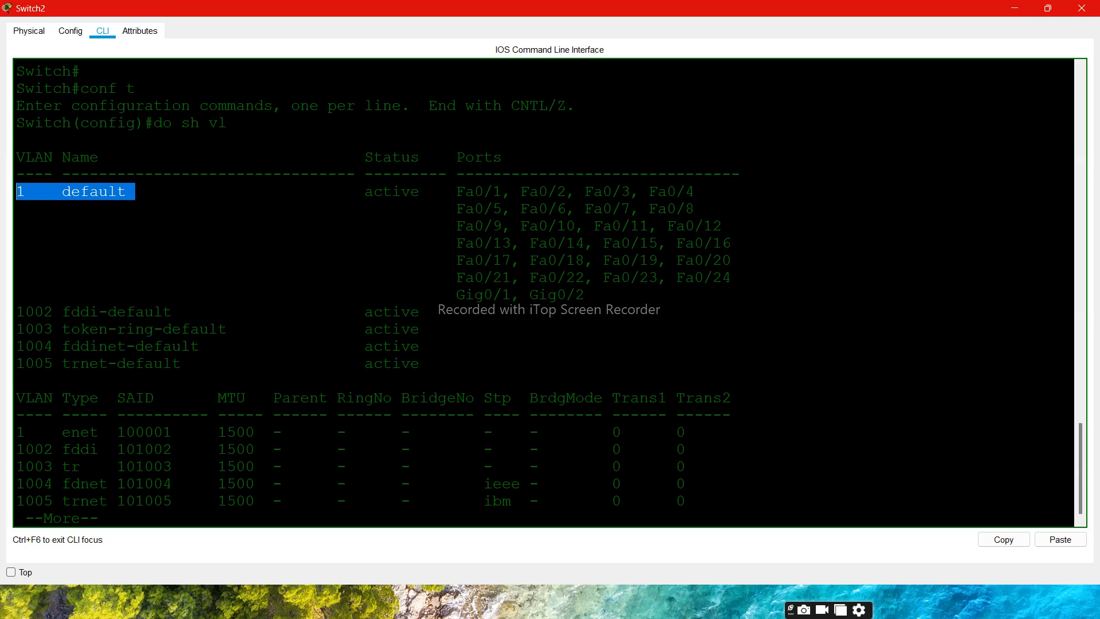
drag(731, 278, 428, 191)
click(429, 192)
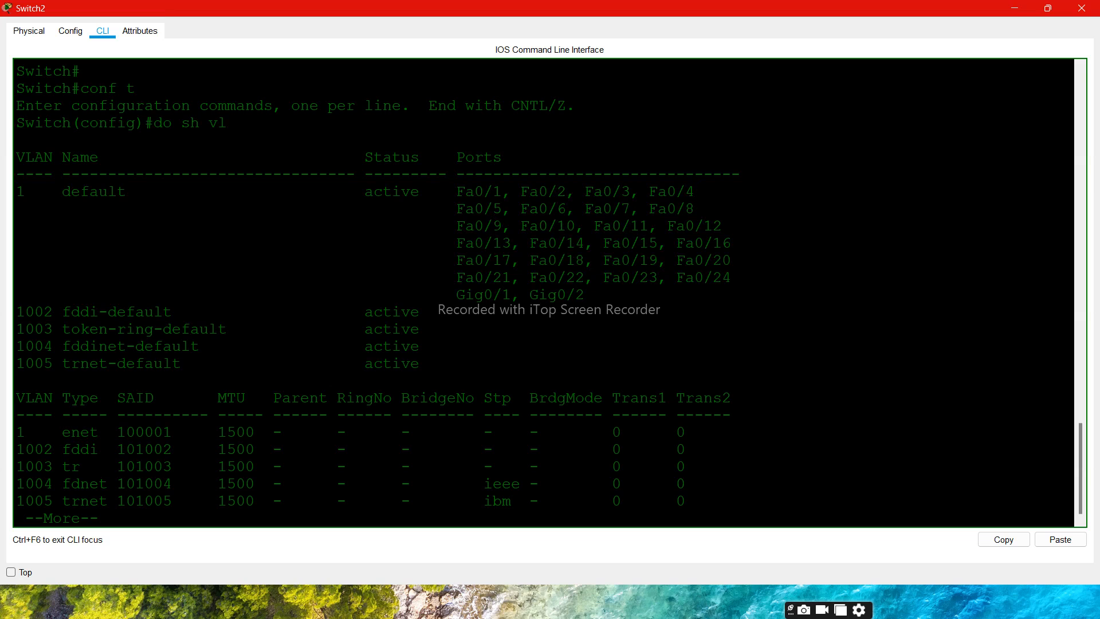
drag(190, 311, 26, 312)
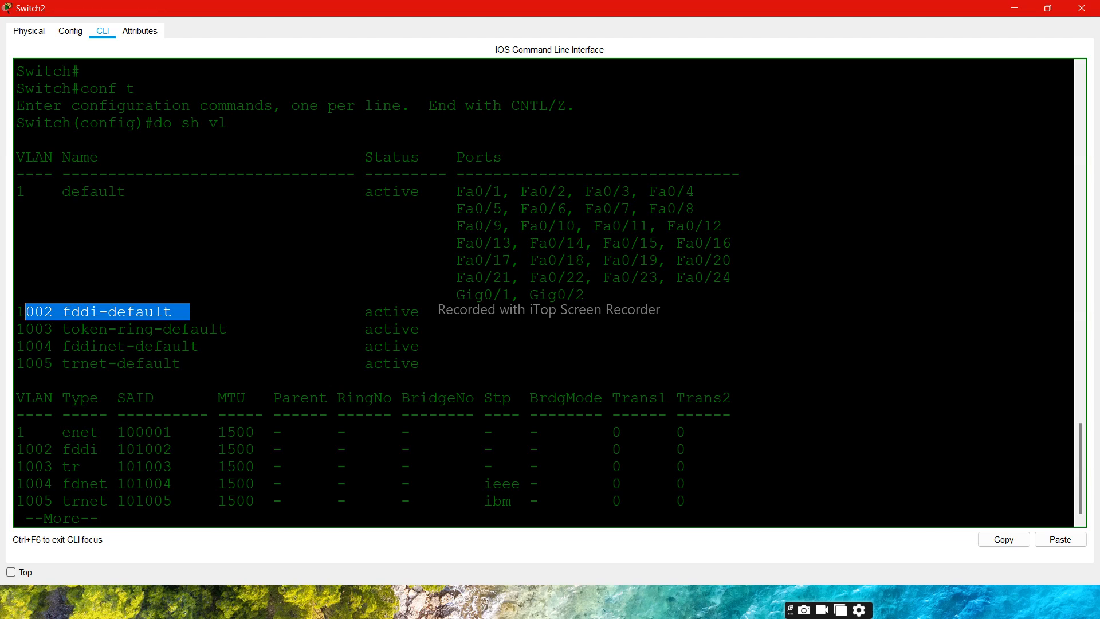
drag(247, 329, 16, 329)
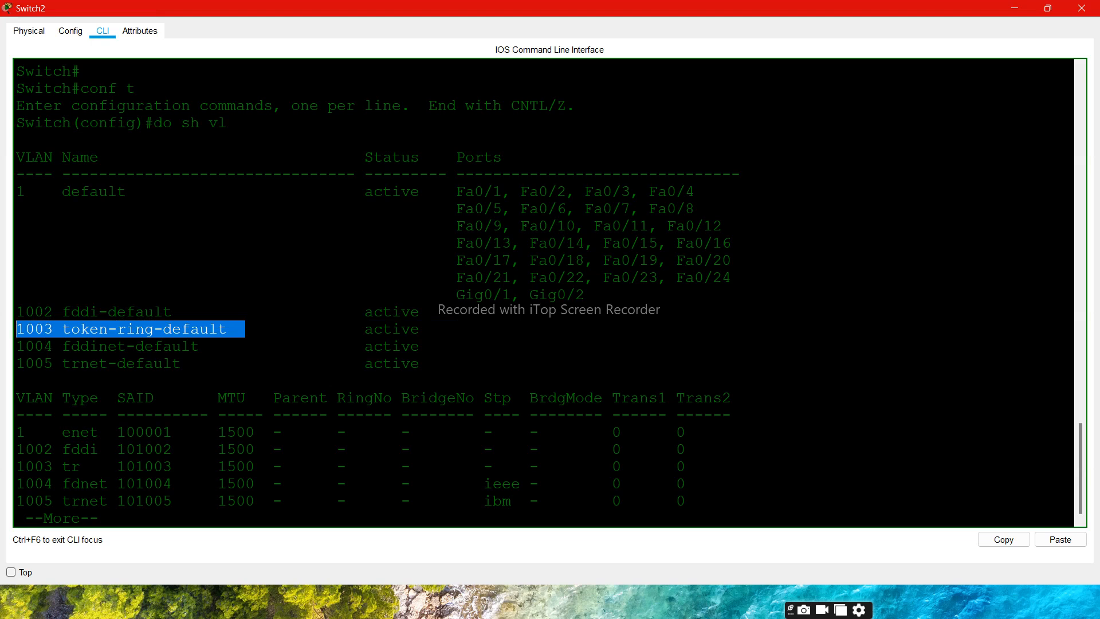
drag(199, 346, 26, 346)
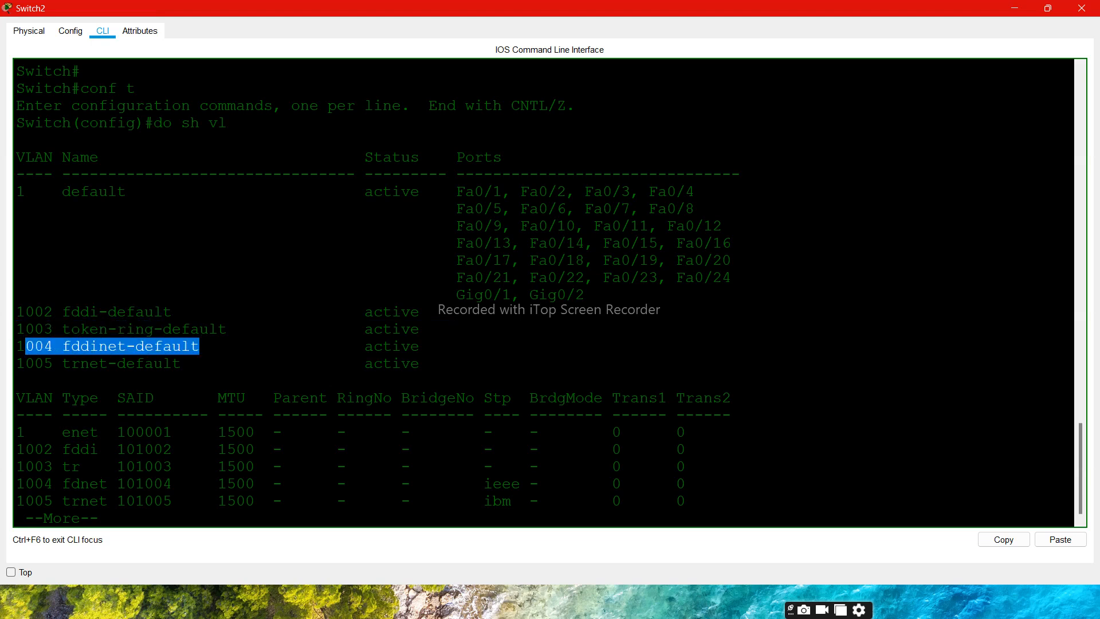
click(199, 363)
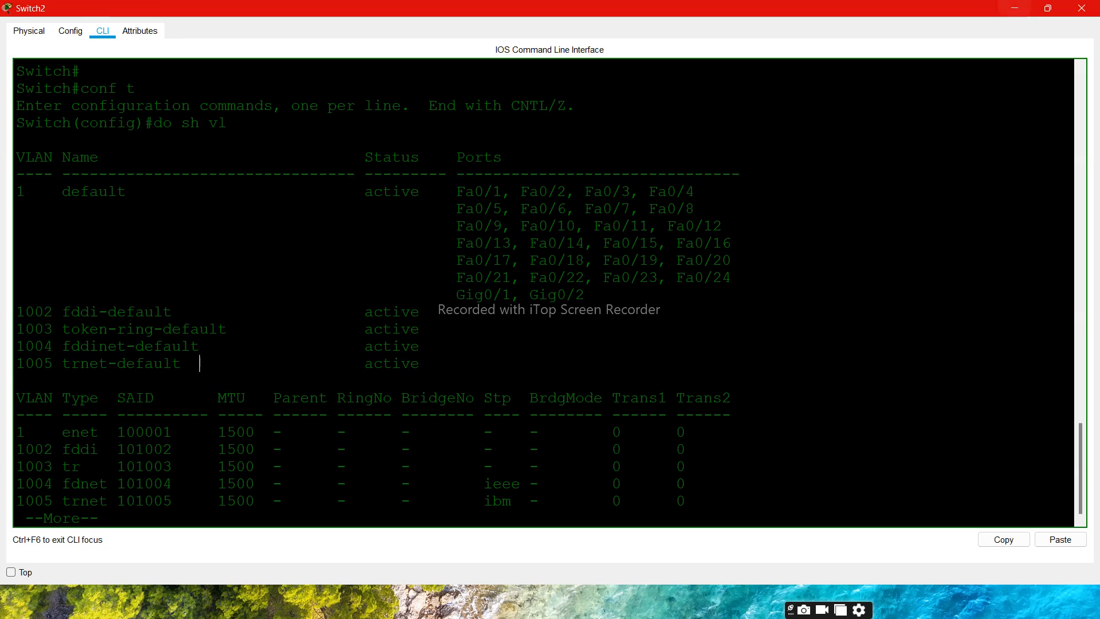
- Go back to Switch3's command line, highlight VLAN 10 in its table, page through the remaining listing and restore the smaller window
click(1014, 8)
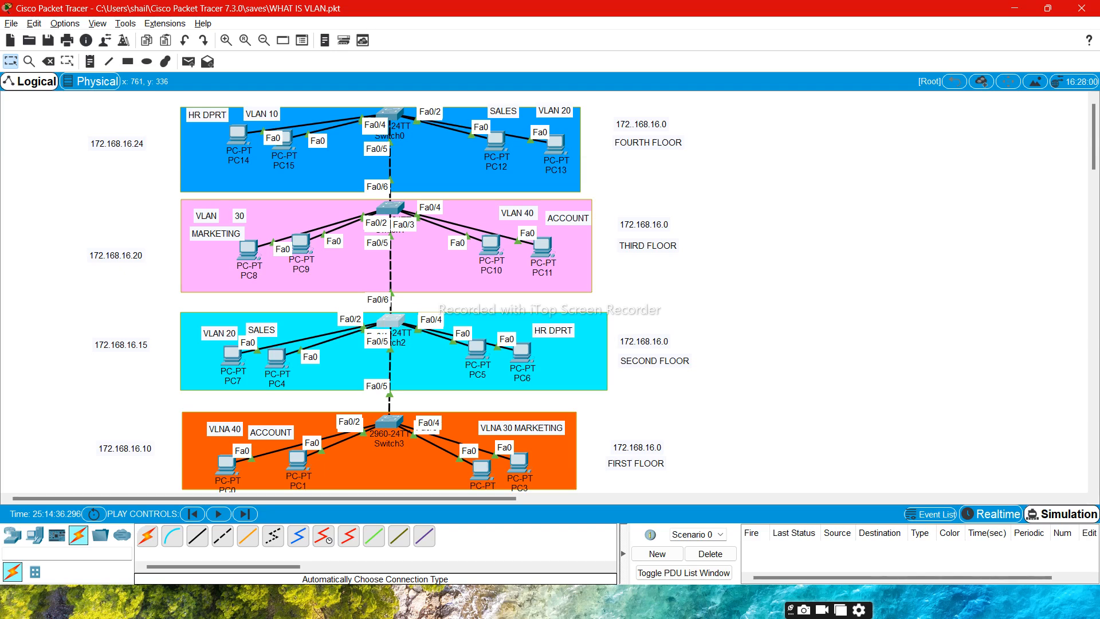
click(389, 425)
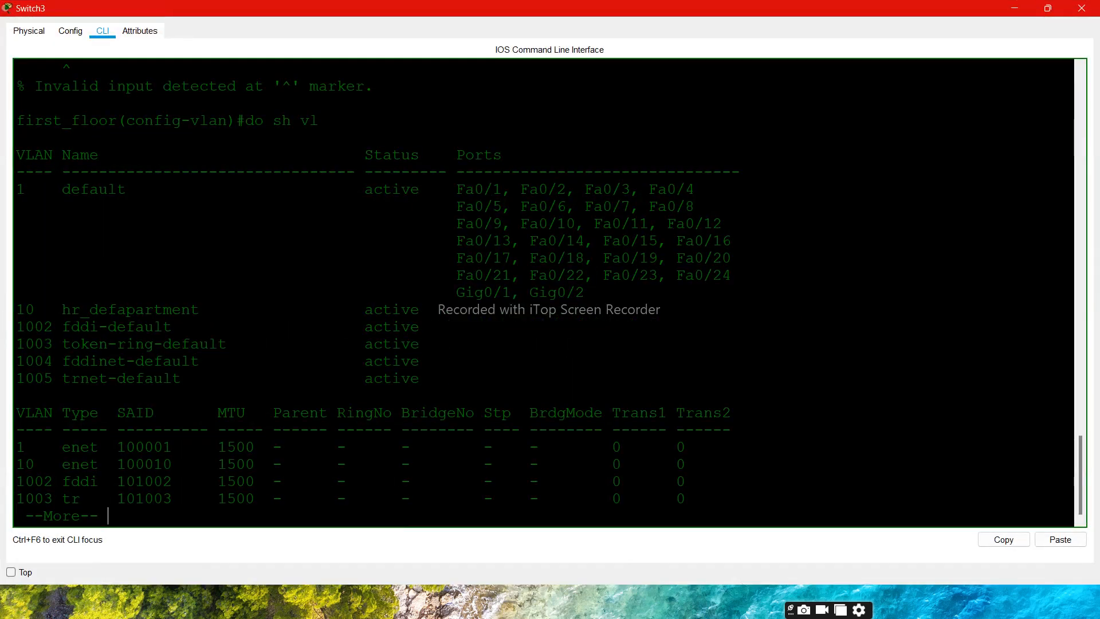
drag(209, 309, 16, 310)
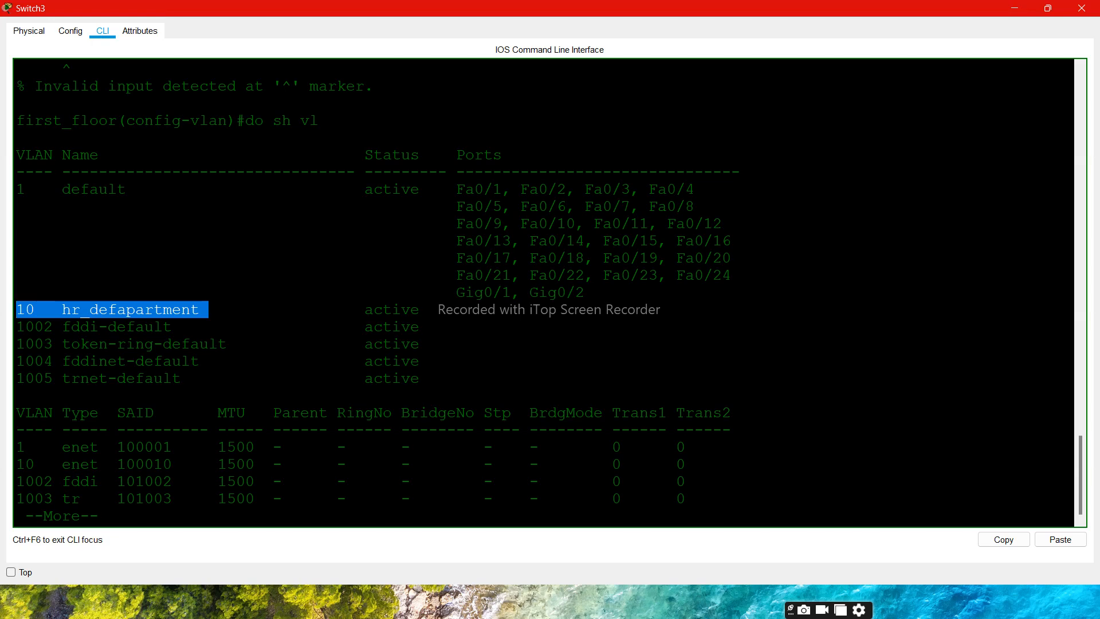
key(space)
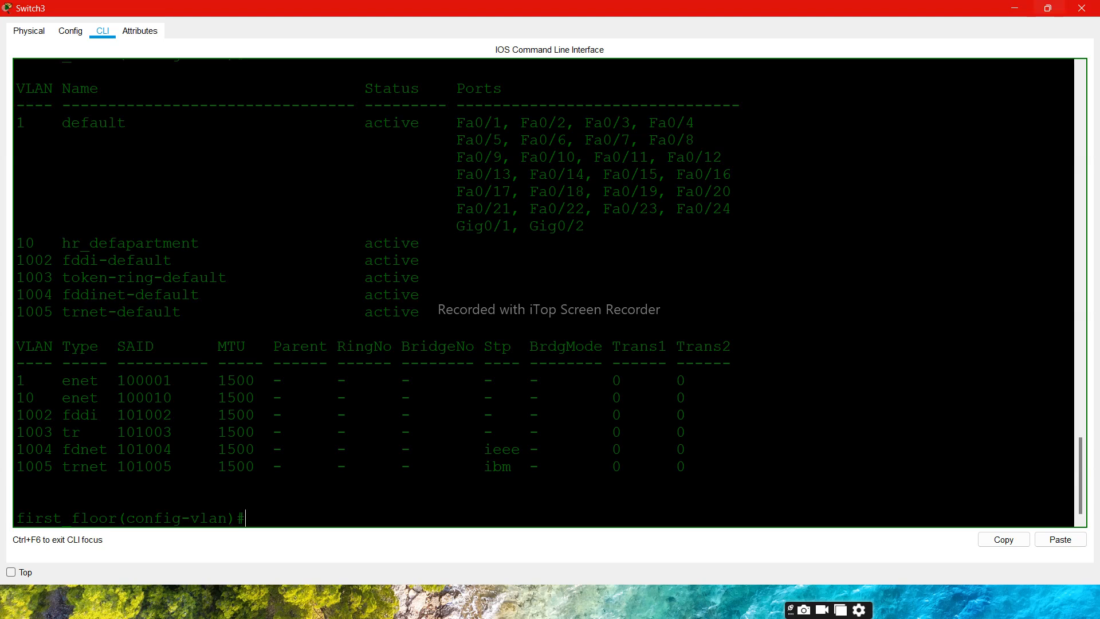
click(1048, 8)
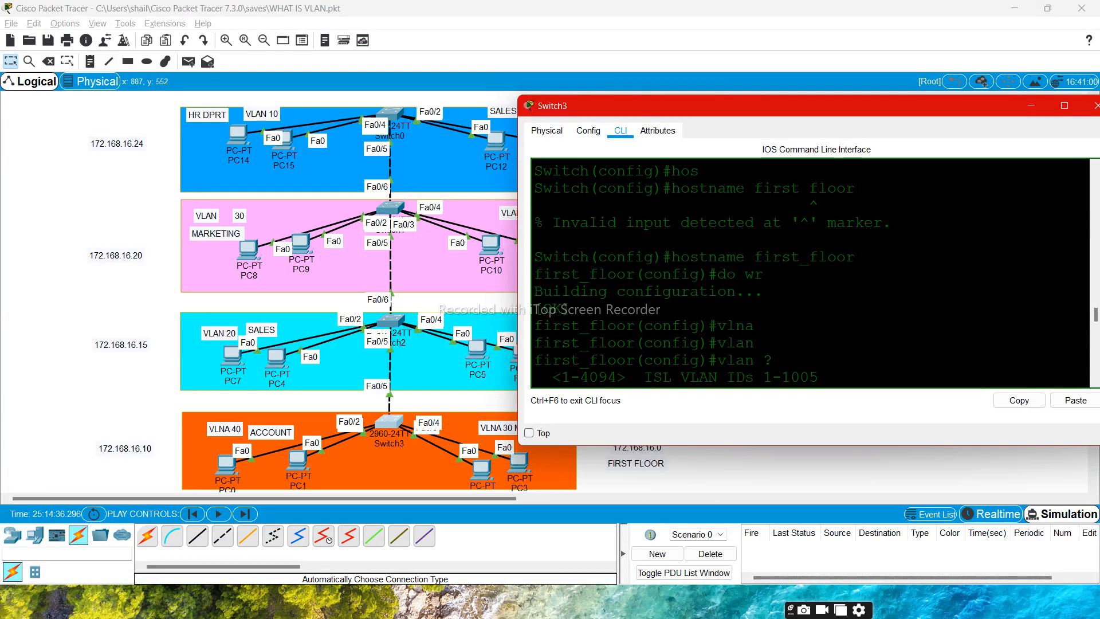
- Leave VLAN configuration mode on Switch3 with exit, returning to global configuration mode
drag(855, 110, 936, 106)
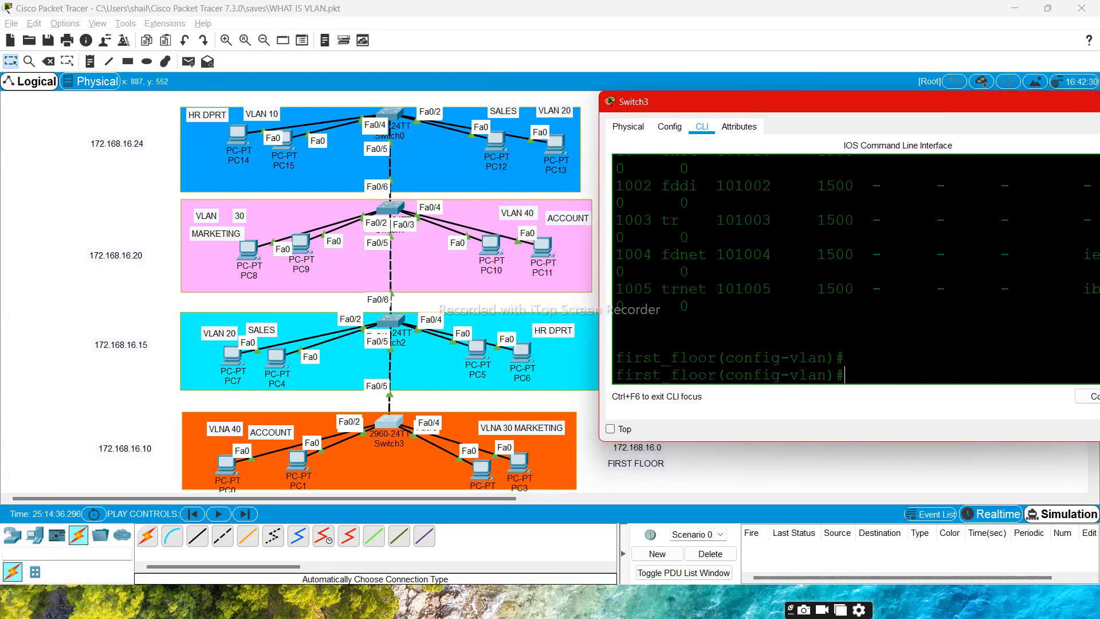
key(Return)
key(Return)
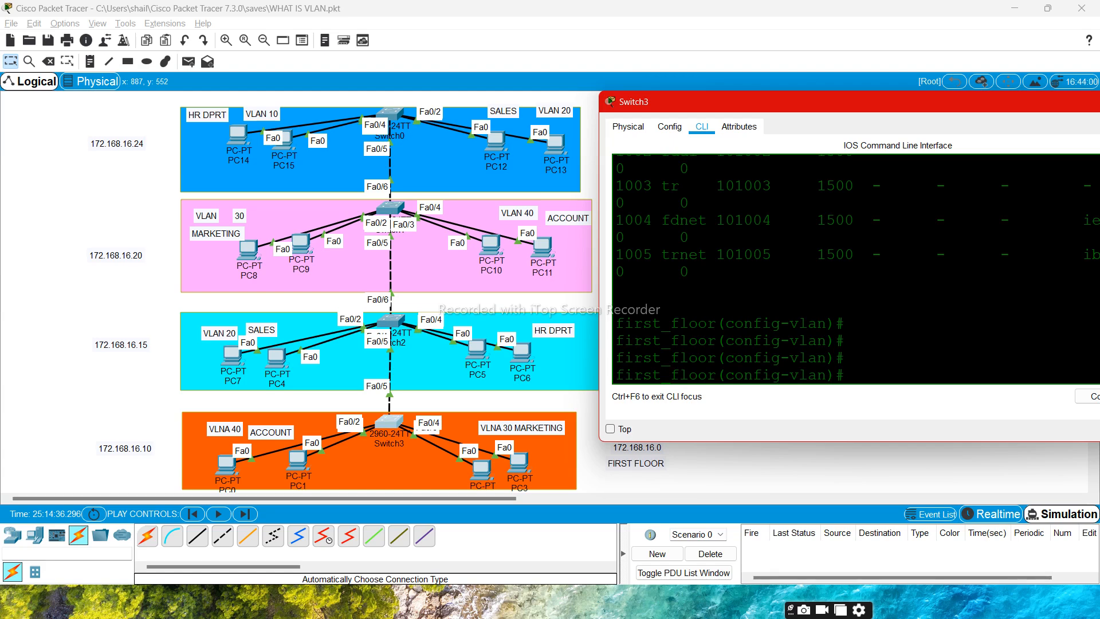
text(no v)
key(BackSpace)
key(BackSpace)
key(BackSpace)
key(BackSpace)
text(de)
key(BackSpace)
key(BackSpace)
text(exit)
key(Return)
- Delete VLAN 10 from Switch3 with no vlan 10
text(no )
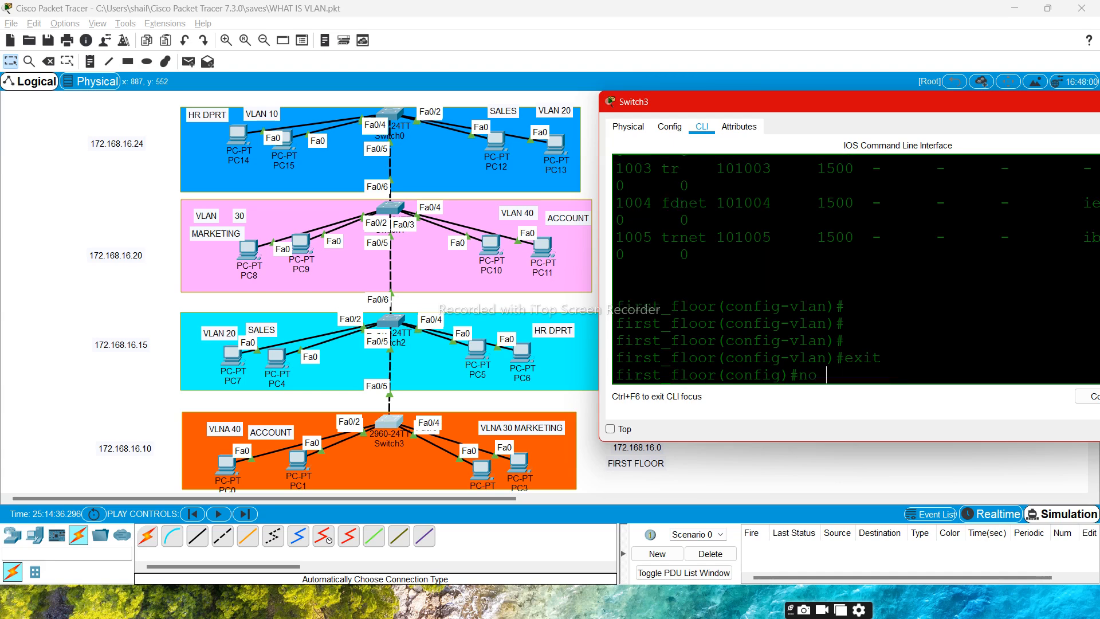
text(vlan 10)
key(Return)
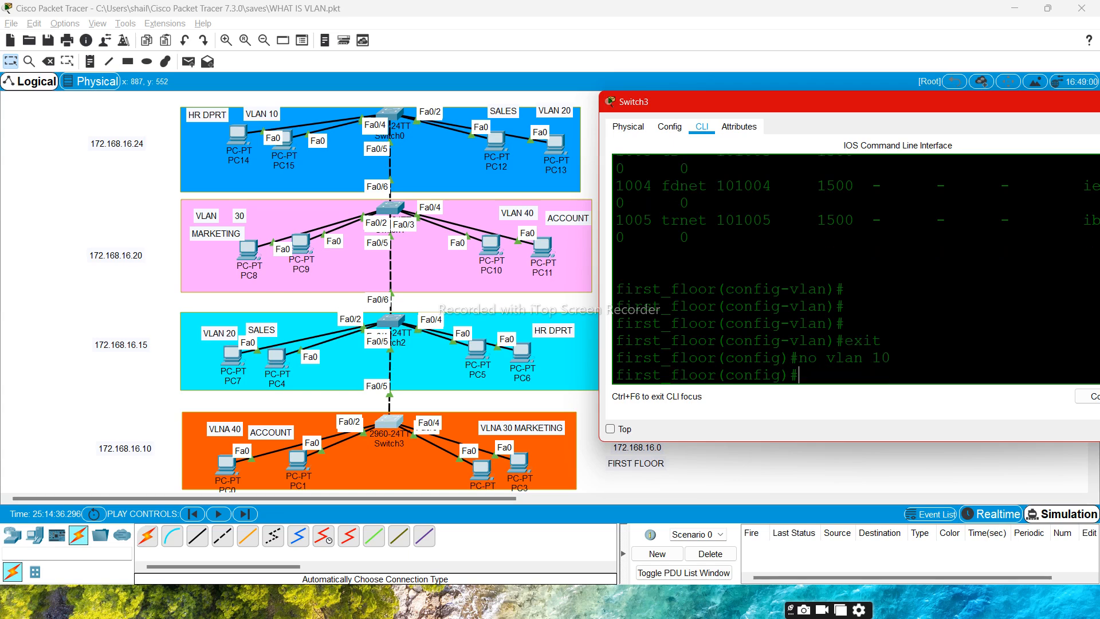
key(Return)
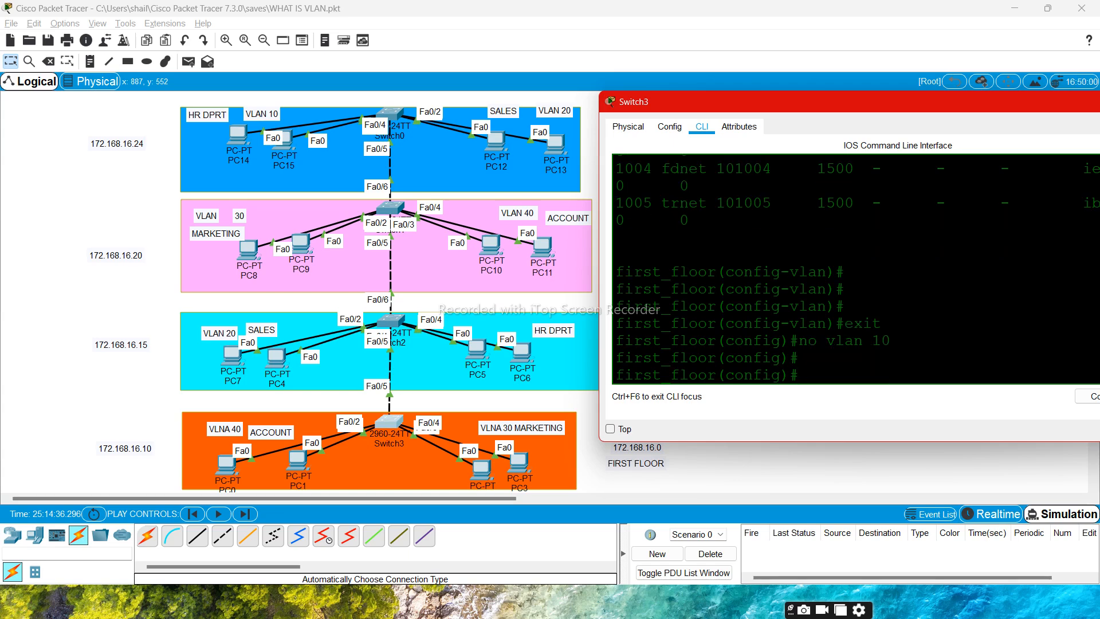
- Display Switch3's VLAN table with do sh vla, review the whole table in an enlarged window and page through the remaining listing
text(do sh vlan)
key(Return)
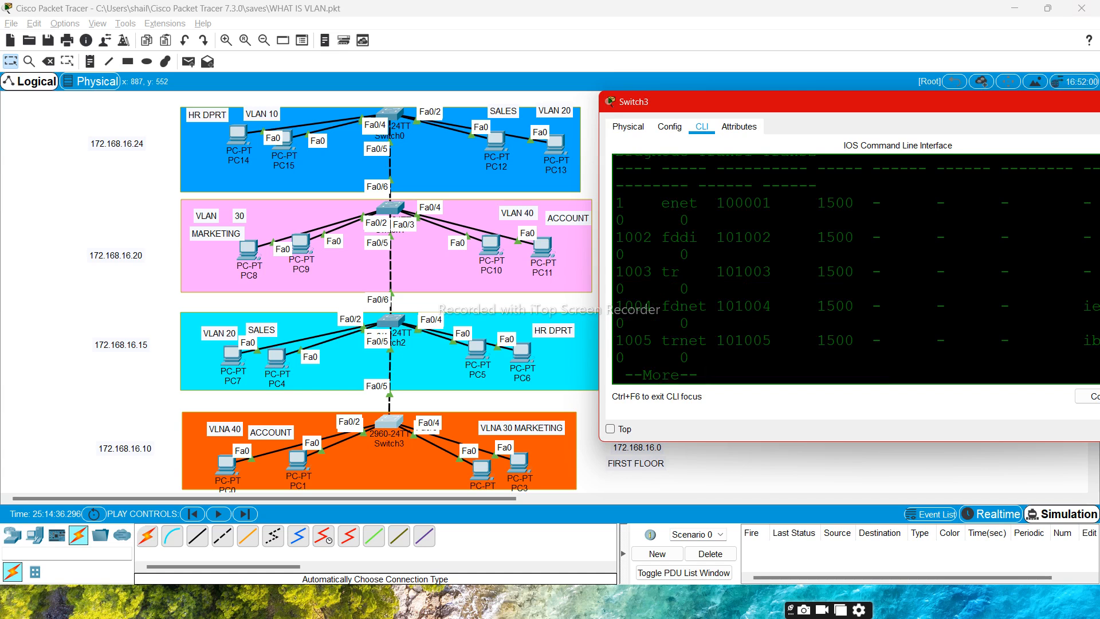
drag(1048, 103, 941, 112)
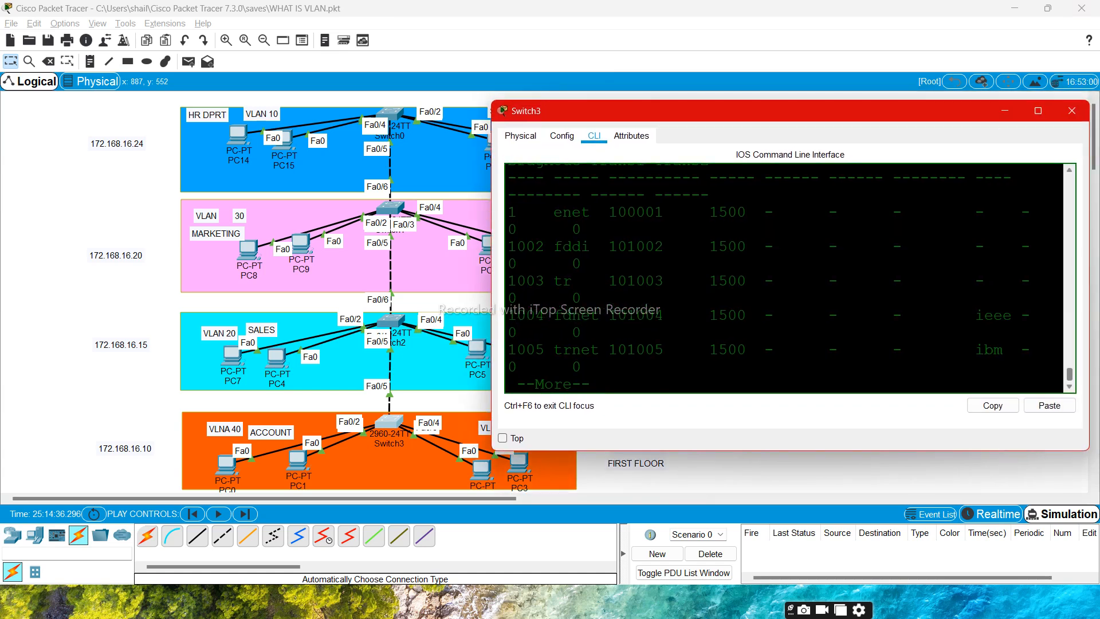
scroll(784, 279, up, 4)
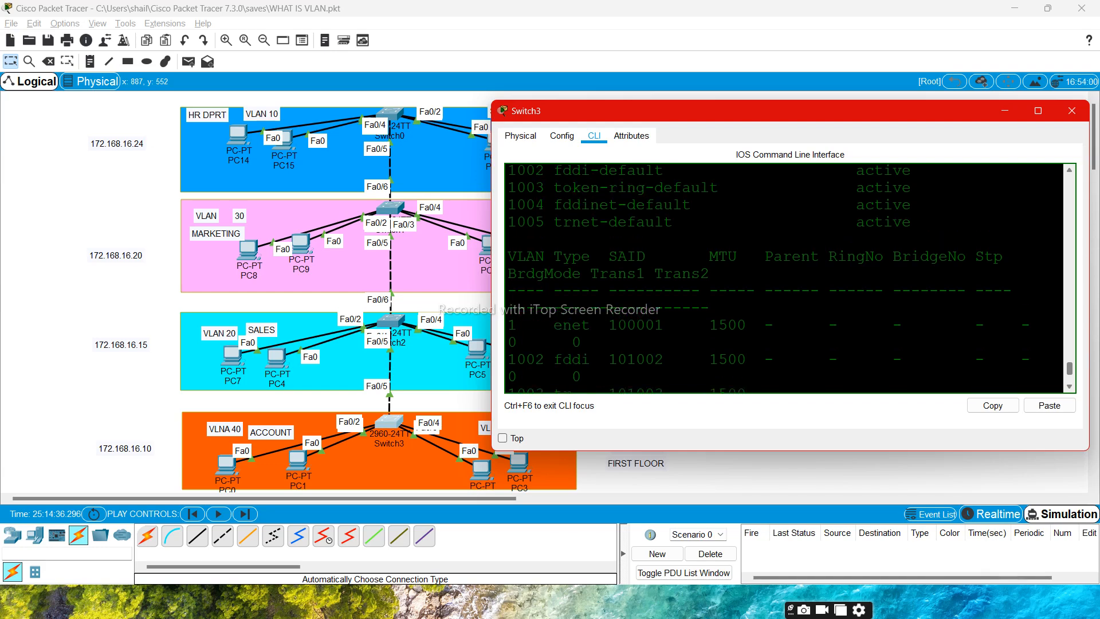
scroll(785, 278, up, 3)
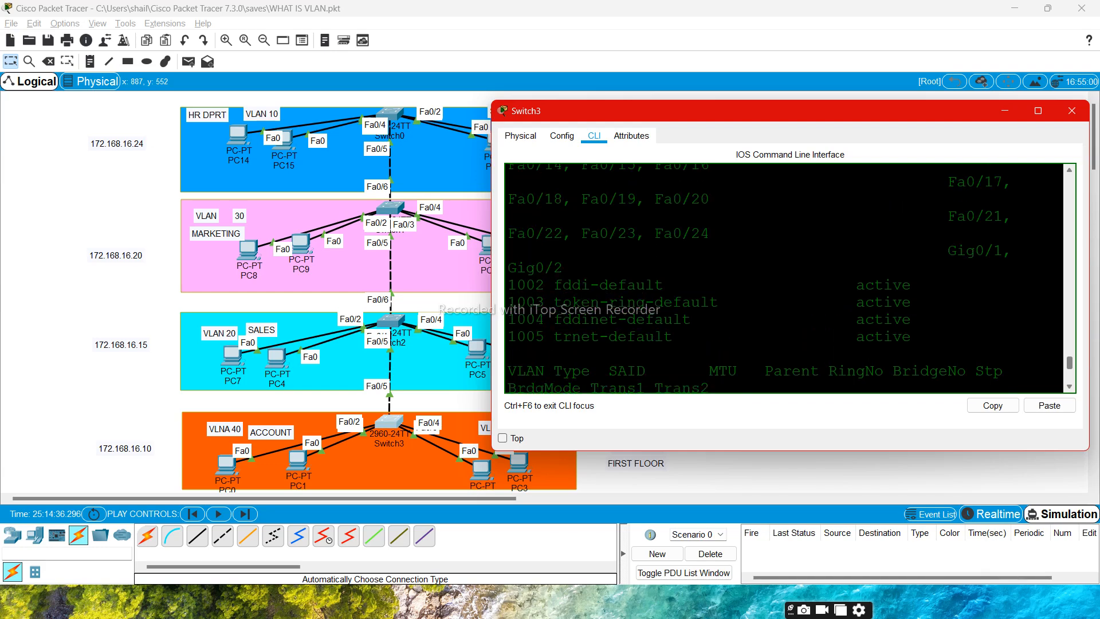
scroll(785, 278, up, 1)
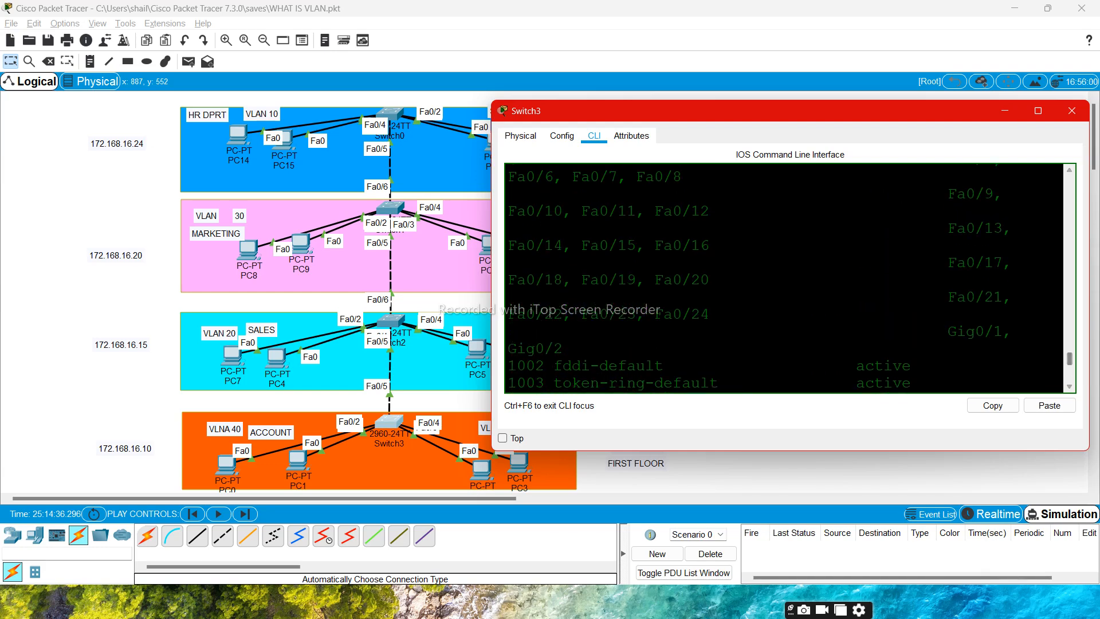
click(1038, 111)
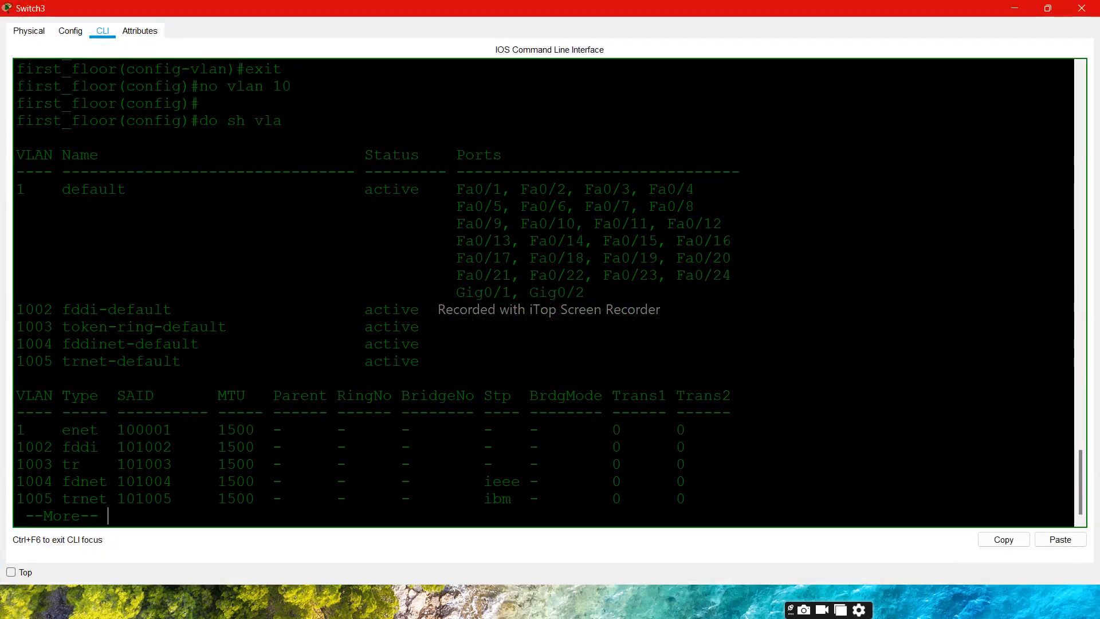
click(1048, 8)
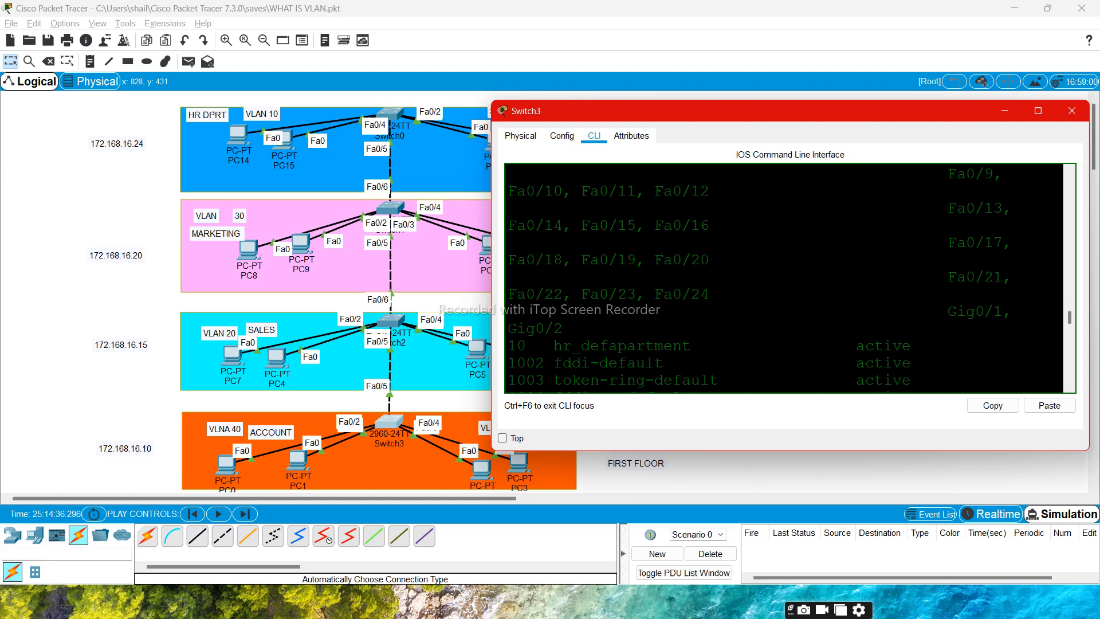
drag(742, 117, 783, 124)
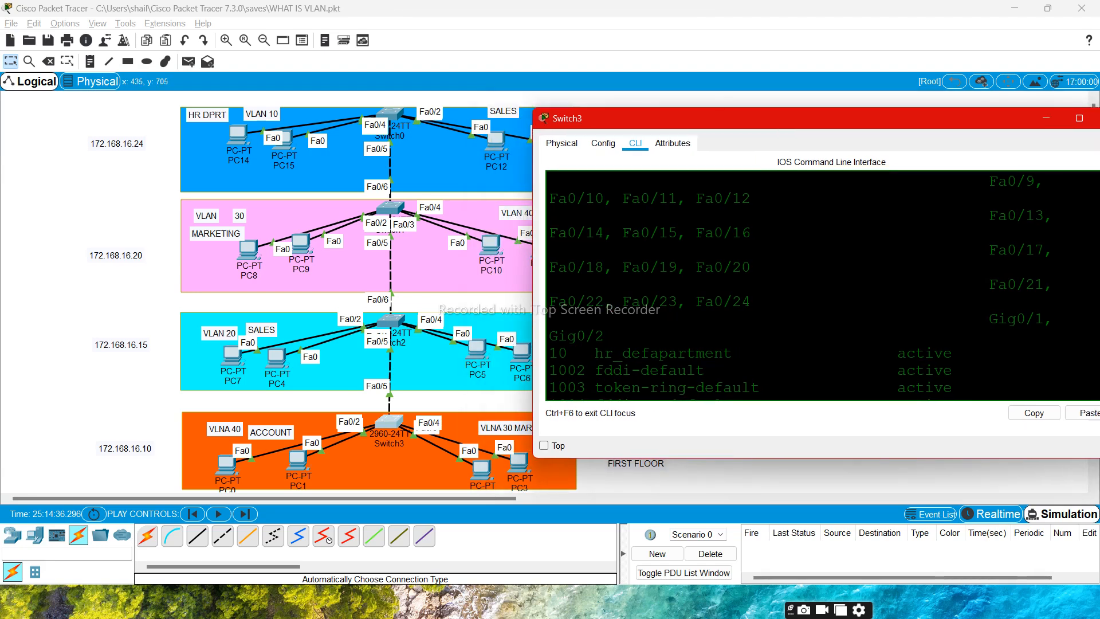
key(Return)
key(Return)
key(Return)
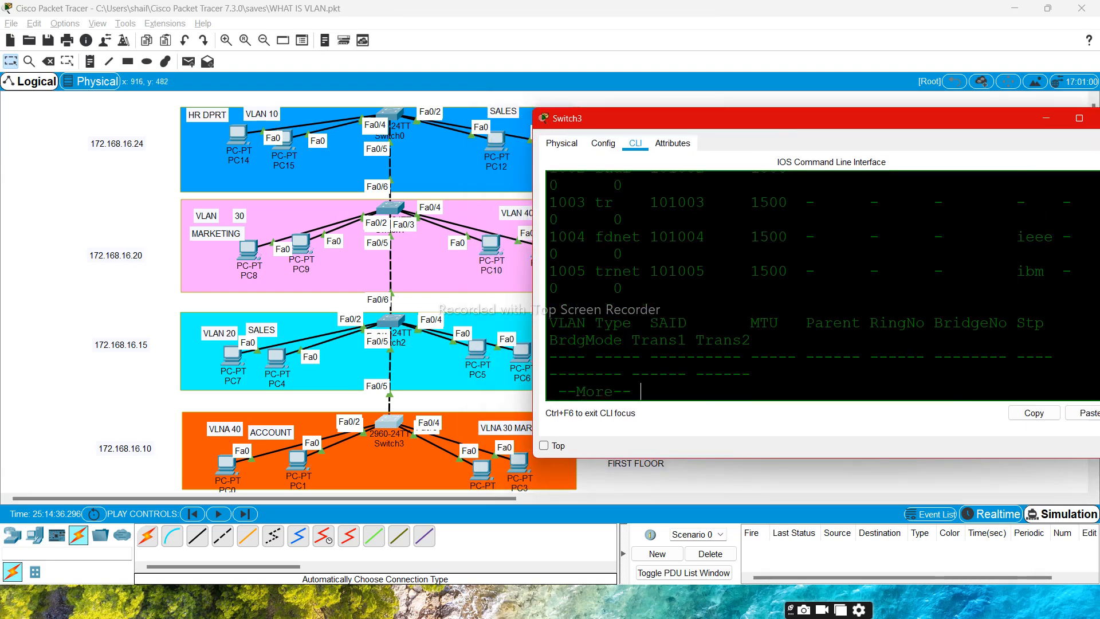
- Create VLAN 40 on Switch3 with vlan 40
text(conf t)
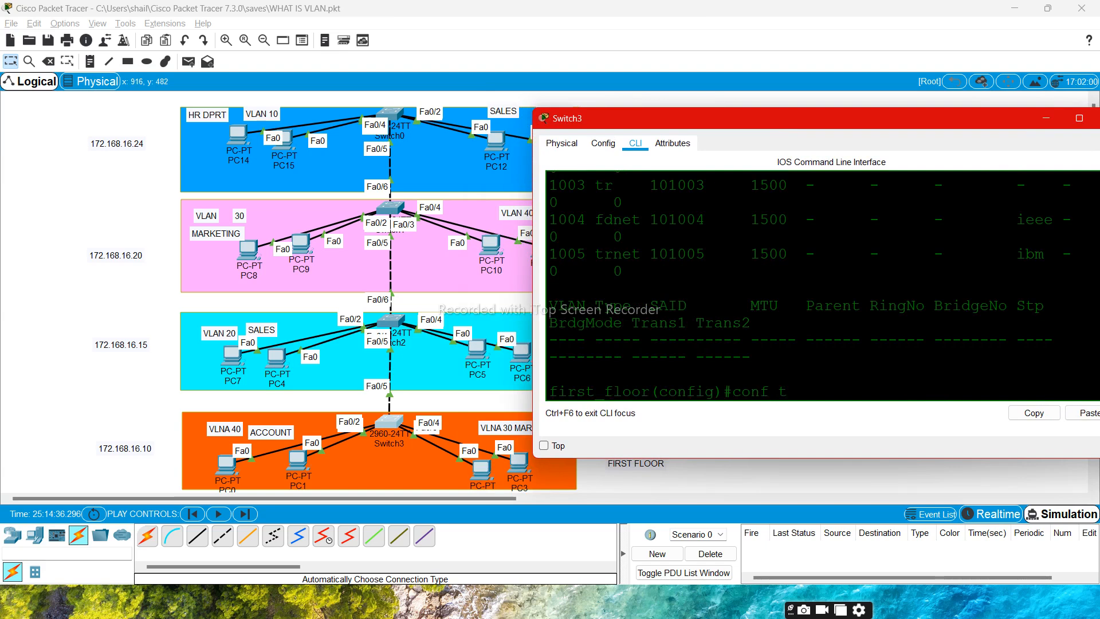
key(BackSpace)
key(BackSpace)
key(BackSpace)
key(BackSpace)
key(BackSpace)
key(BackSpace)
text(vlan 40)
key(Return)
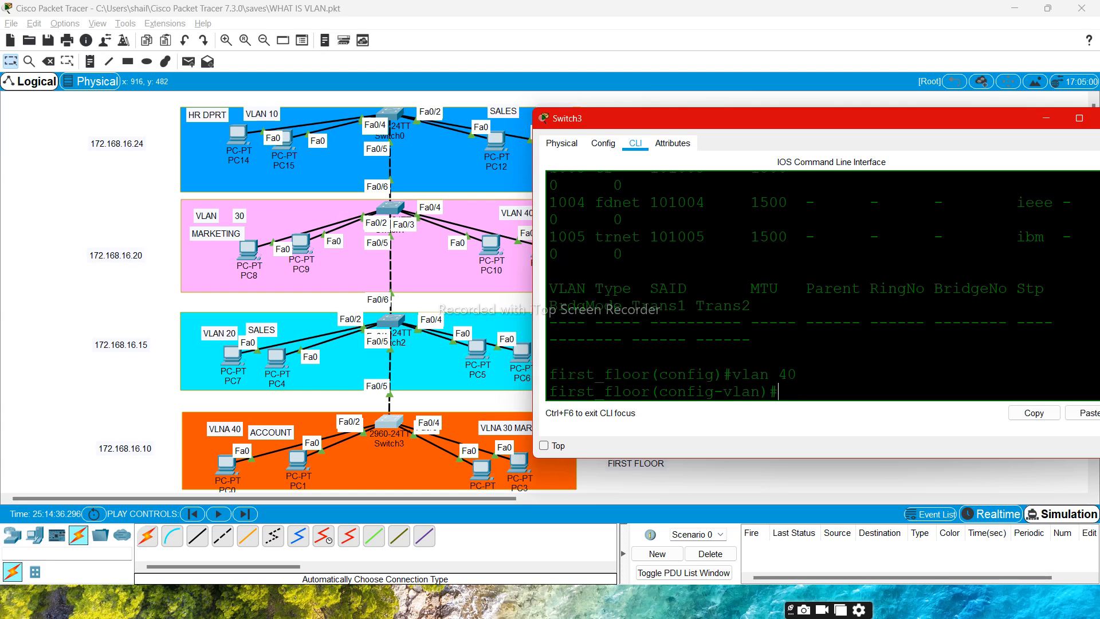
- Try to name VLAN 40 with the vlan name command
text(vl)
key(Tab)
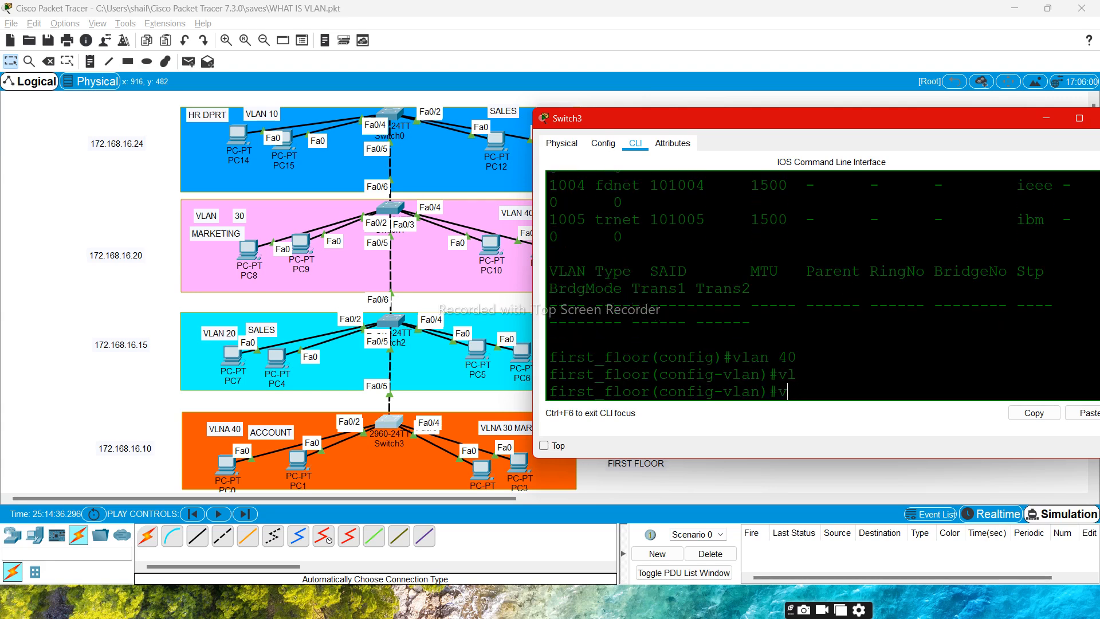
text(an naem)
key(Tab)
key(BackSpace)
key(BackSpace)
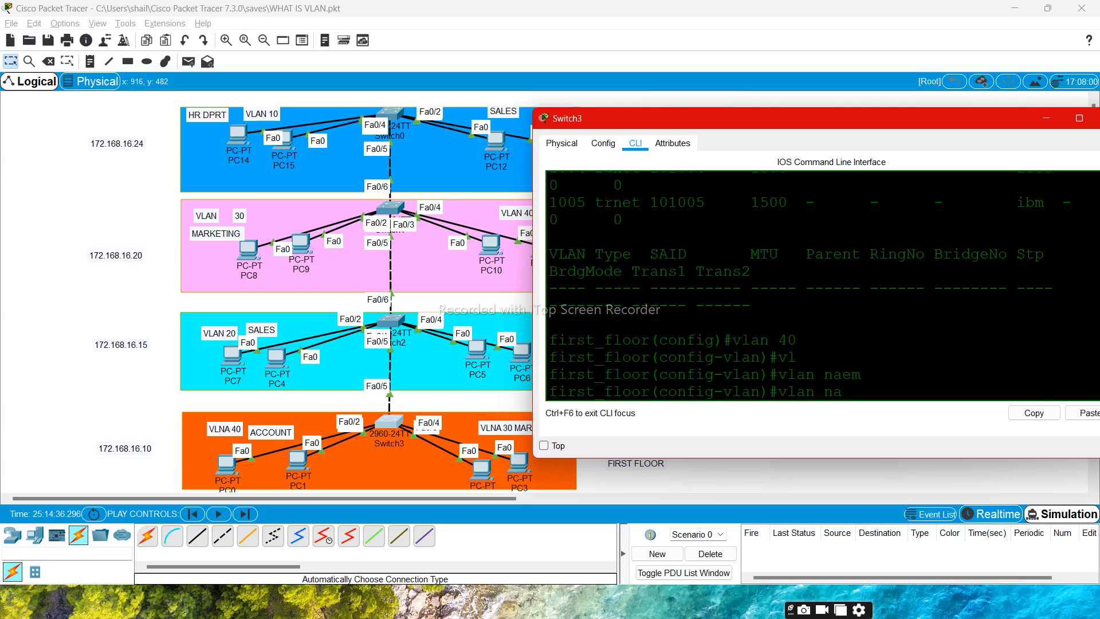
text(me)
key(Return)
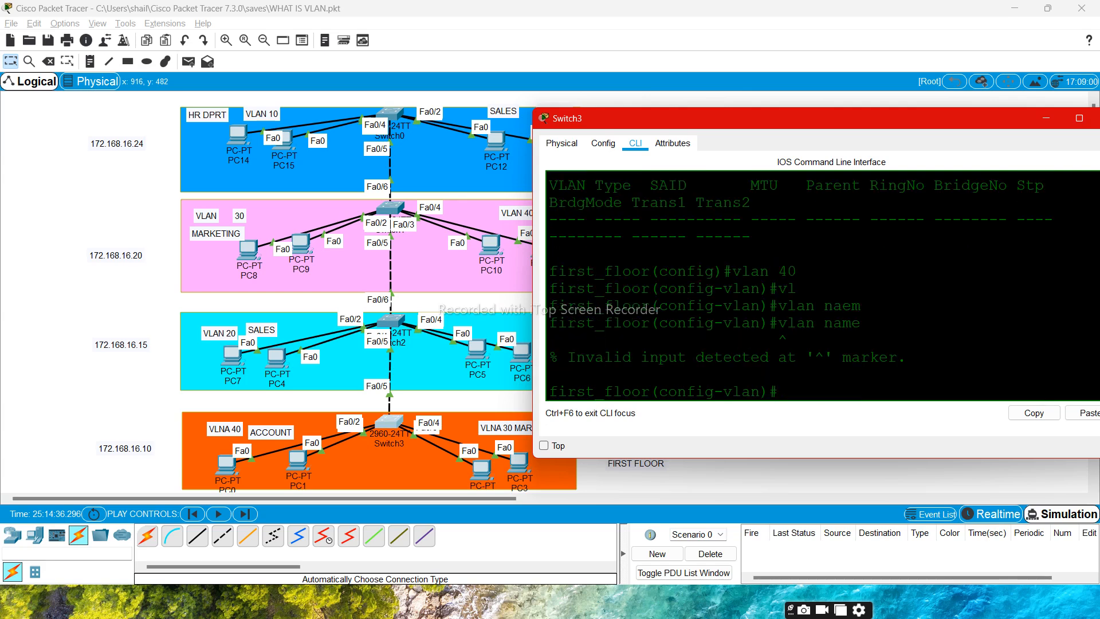
- Name VLAN 40 on Switch3 account using name account
text(name account)
key(Return)
key(Return)
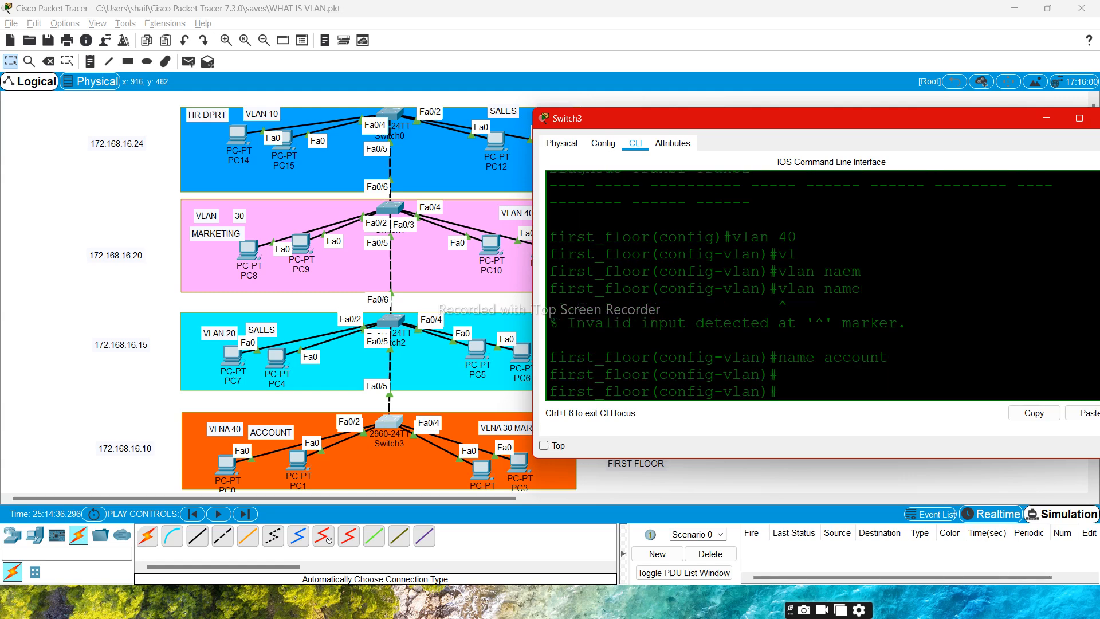
- Create VLAN 30 on Switch3 and name it marketing
text(lann)
key(BackSpace)
text(30)
key(Return)
text(mar)
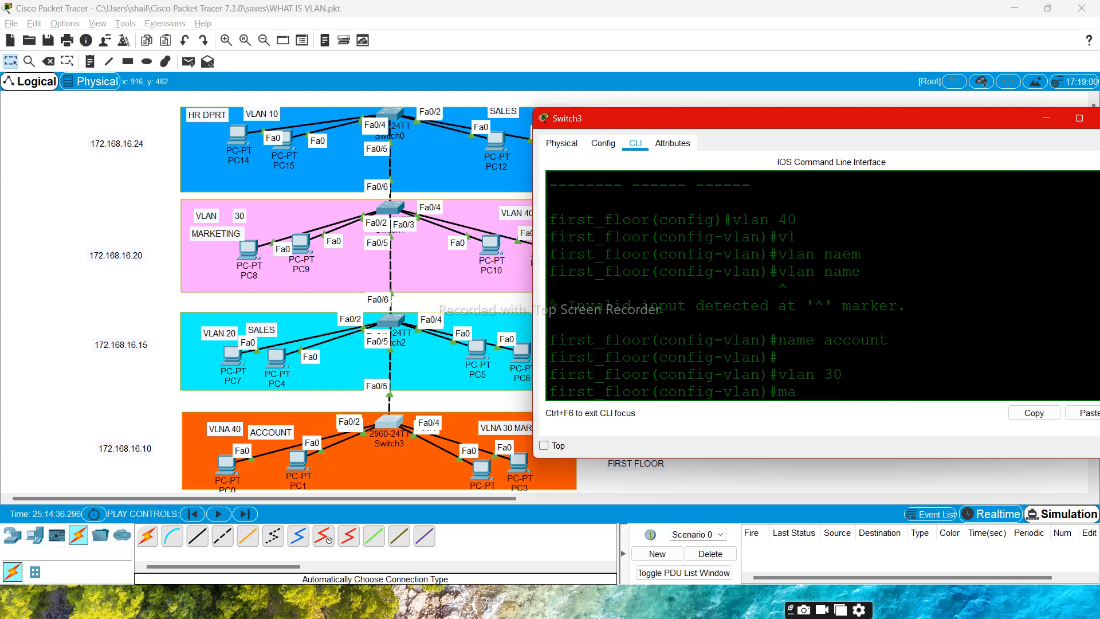
key(BackSpace)
key(BackSpace)
key(BackSpace)
text(name marketing)
key(Return)
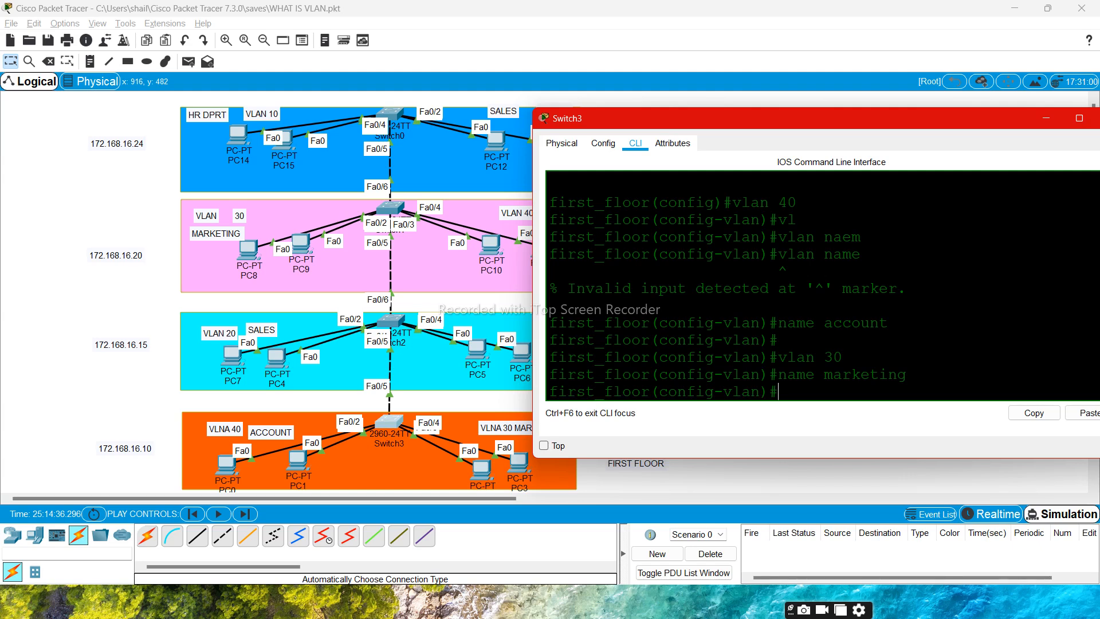
- Check VLANs 30 and 40 in Switch3's table with do sh vla, enlarging the window for reading and restoring it
text(4)
key(Return)
key(Return)
text(do sh vlan)
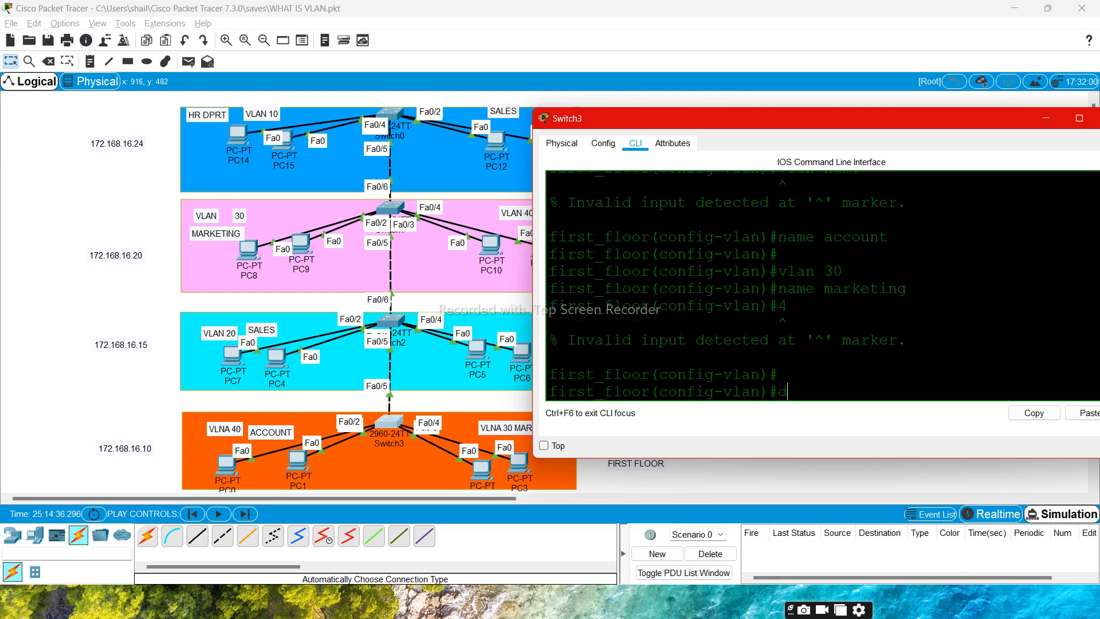
key(Return)
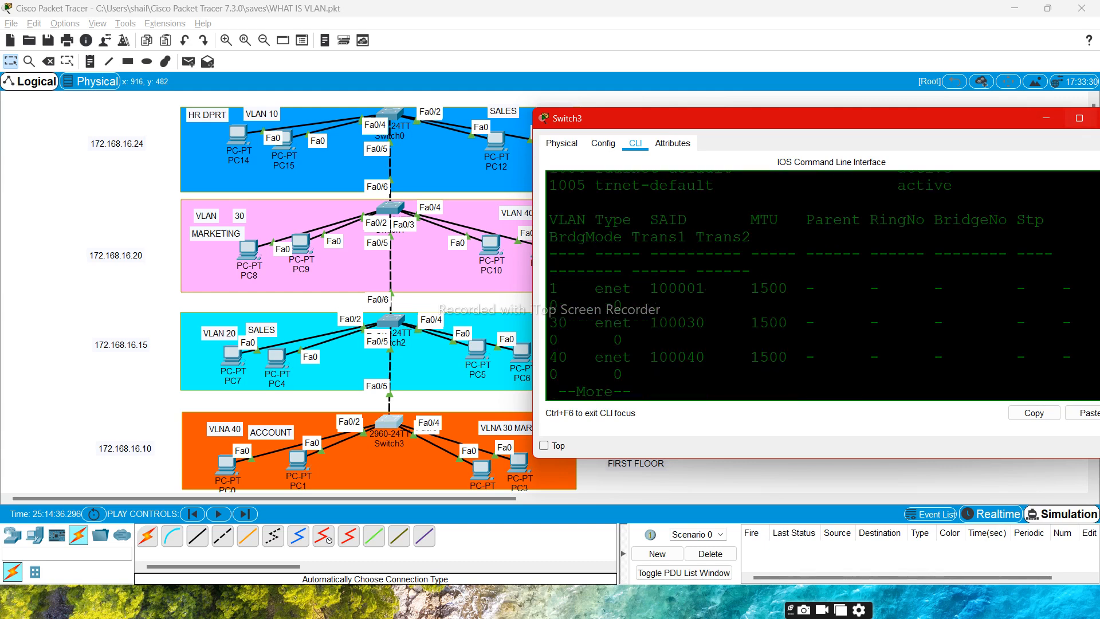
click(1079, 118)
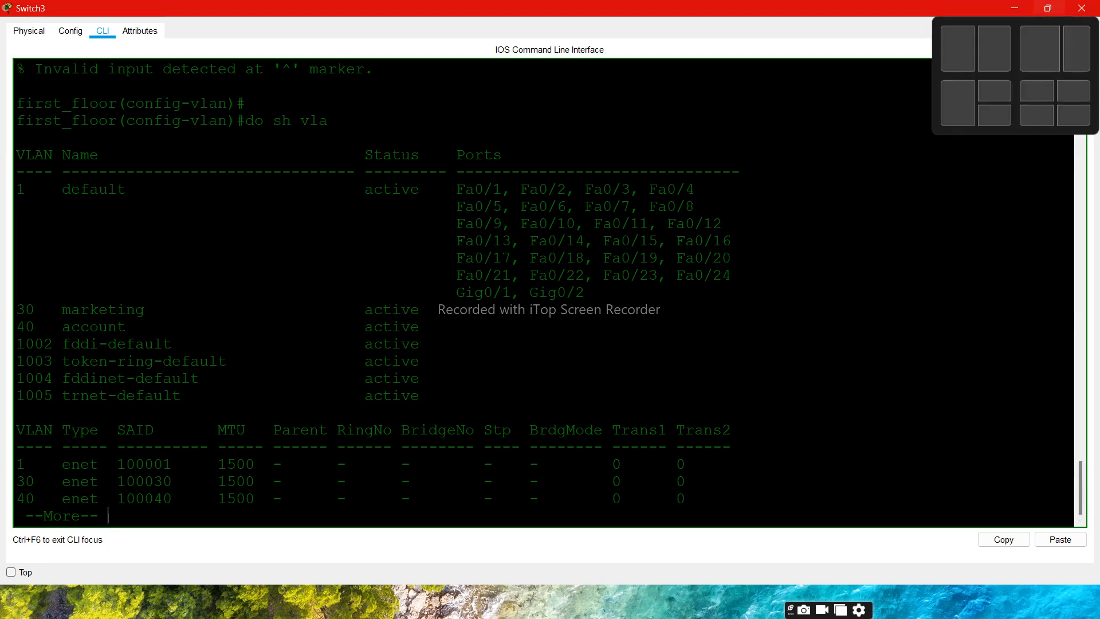
click(1048, 8)
- Leave the VLAN listing and save Switch3's configuration with do wr
key(Return)
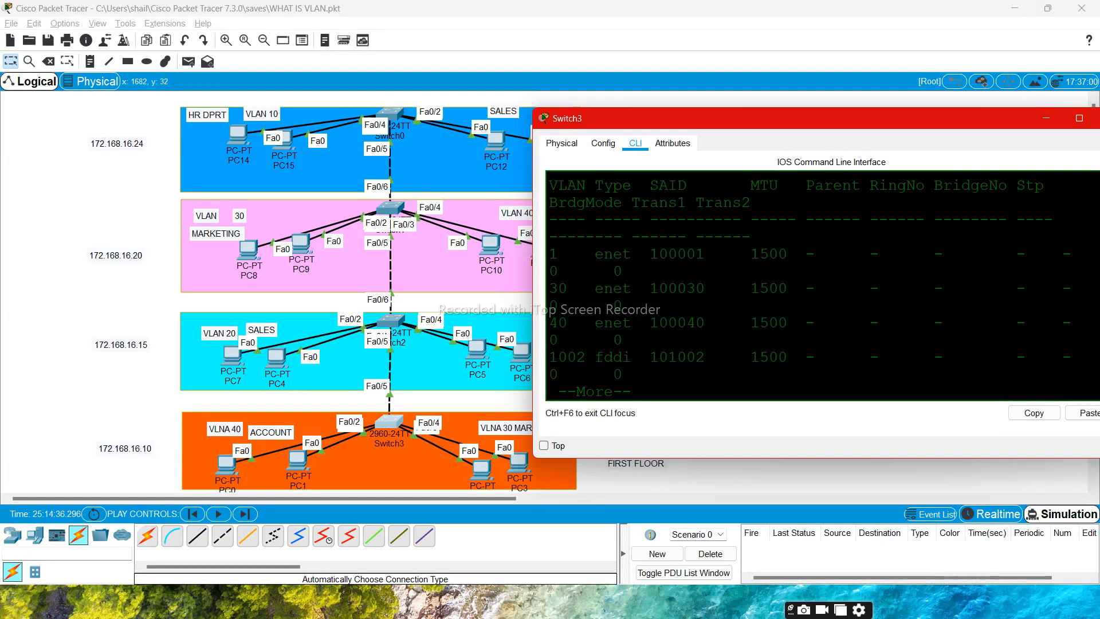
key(Return)
key(Return)
key(ctrl+c)
text(do wr)
key(Return)
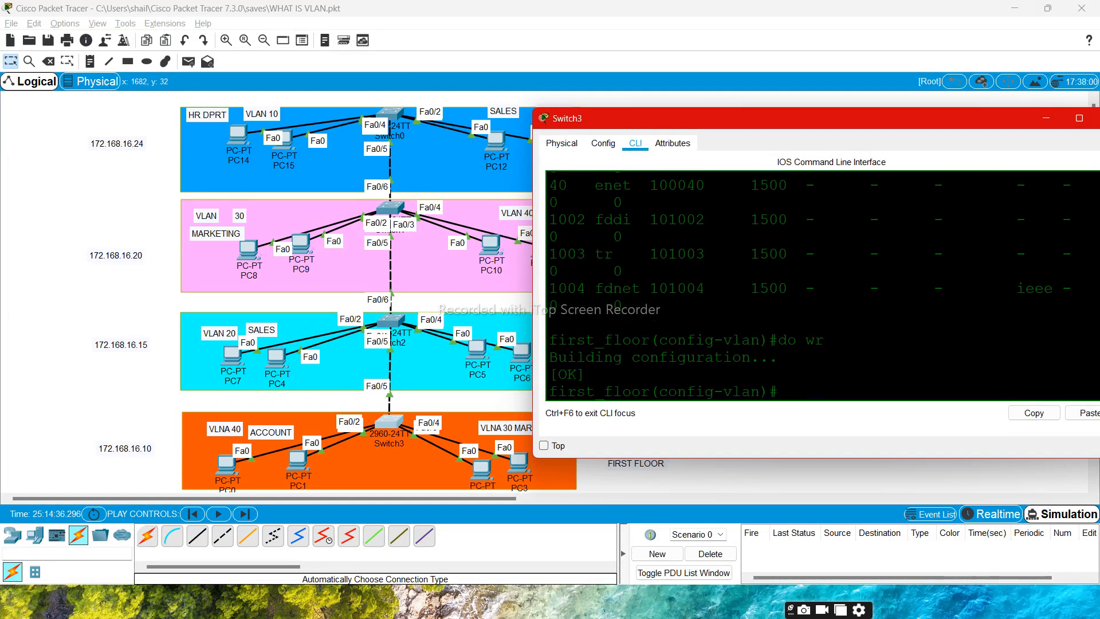
- Open Switch2's command line interface from the topology and enlarge its window
click(395, 323)
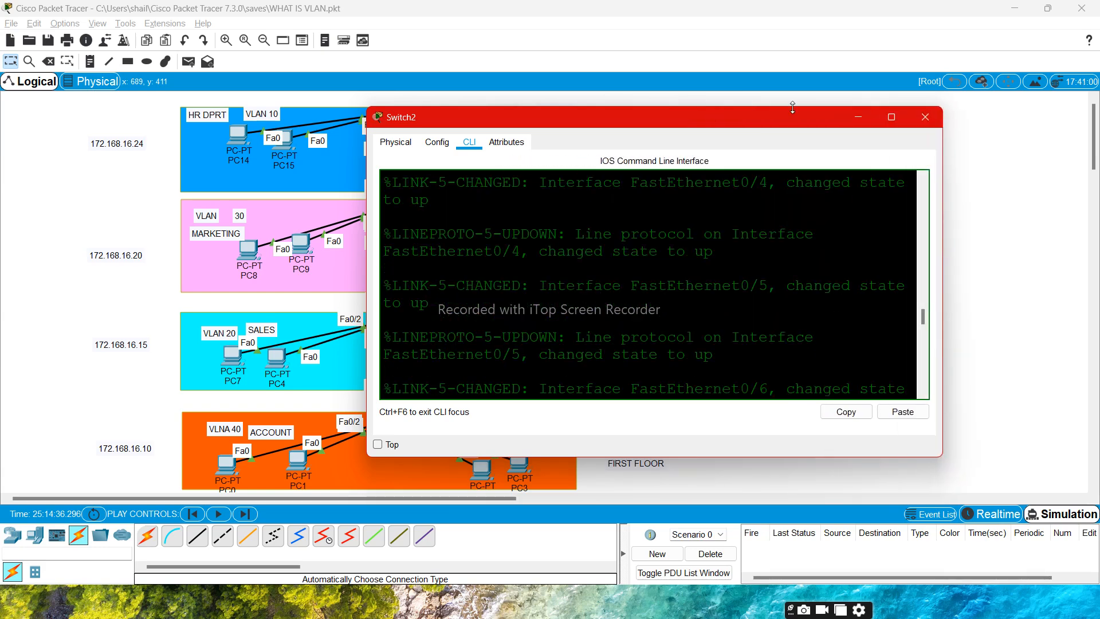
drag(792, 106, 783, 10)
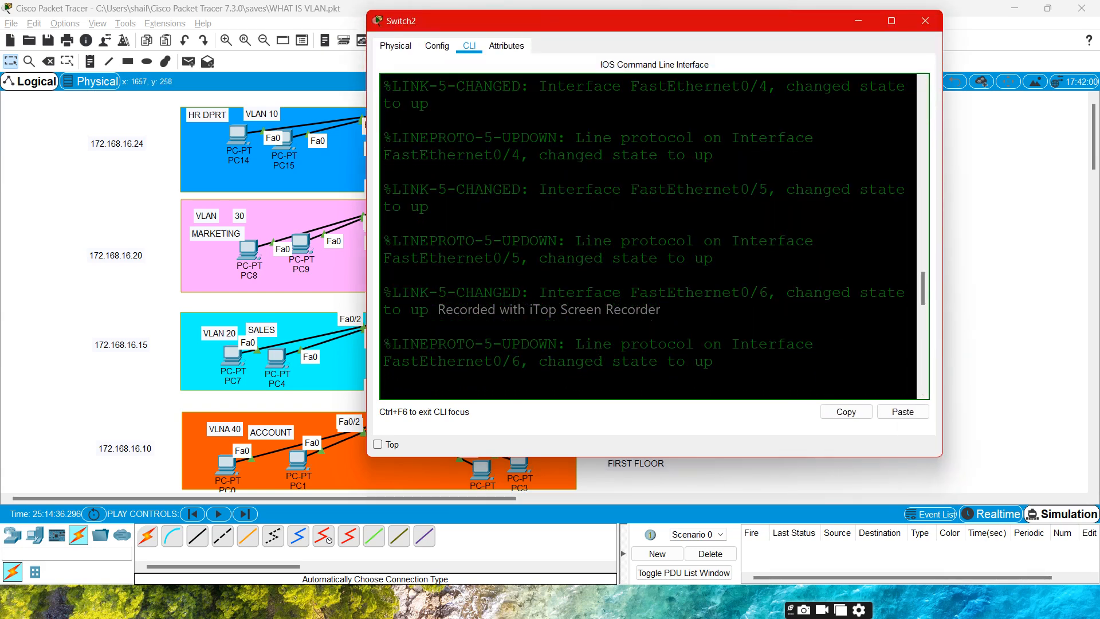
drag(943, 245, 1099, 246)
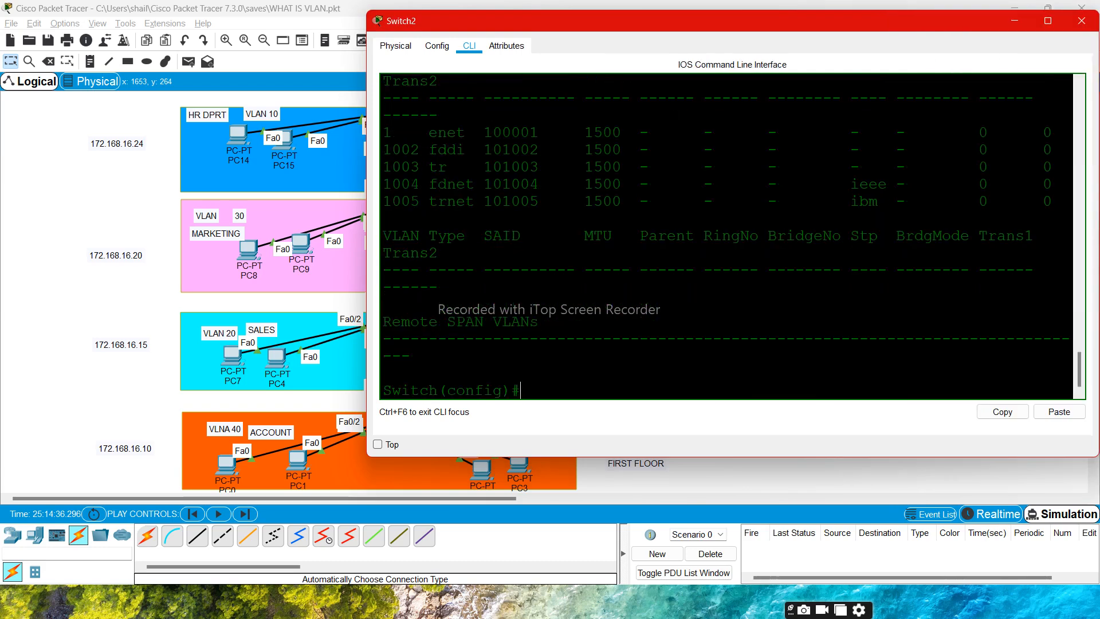
- Create VLAN 20 on Switch2 with vl 20 and name it sales
text(vl)
drag(917, 21, 957, 44)
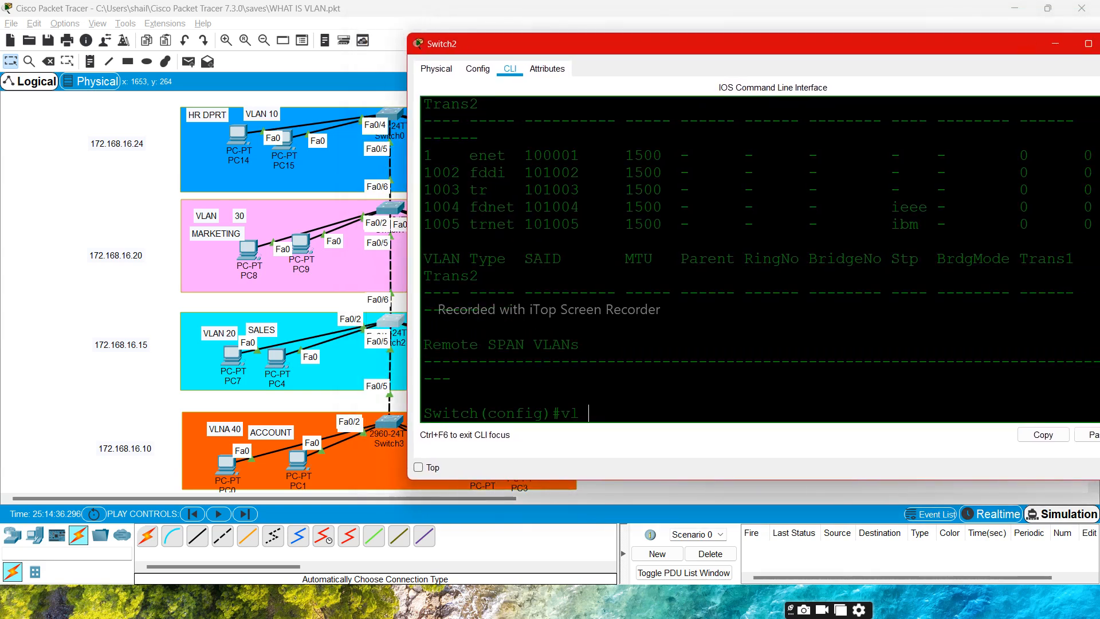
text(20)
key(Return)
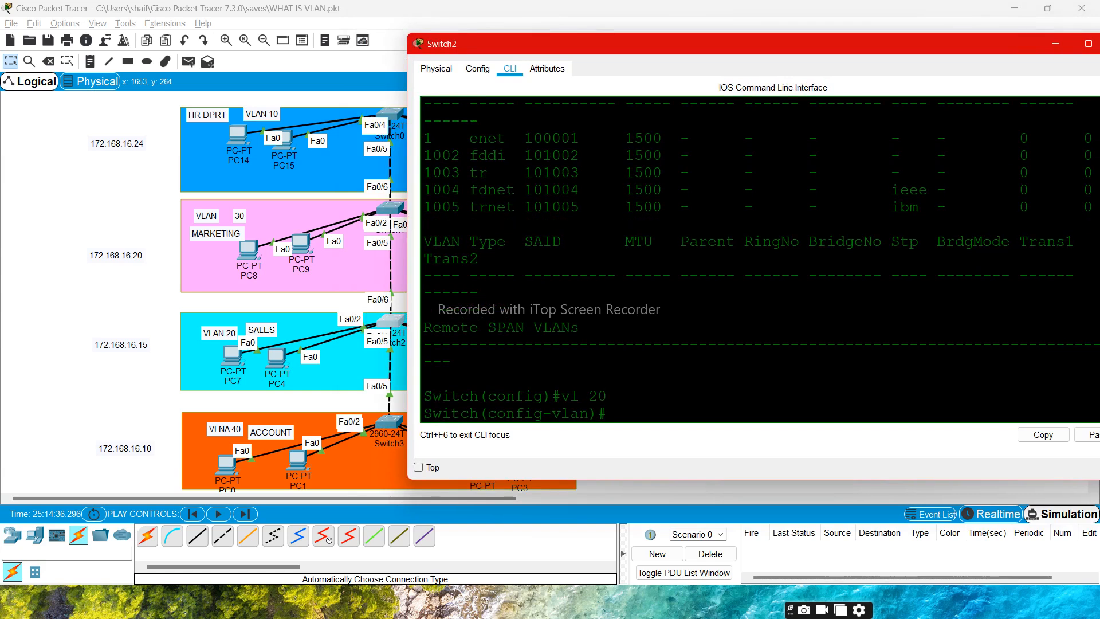
text(name sales)
key(Return)
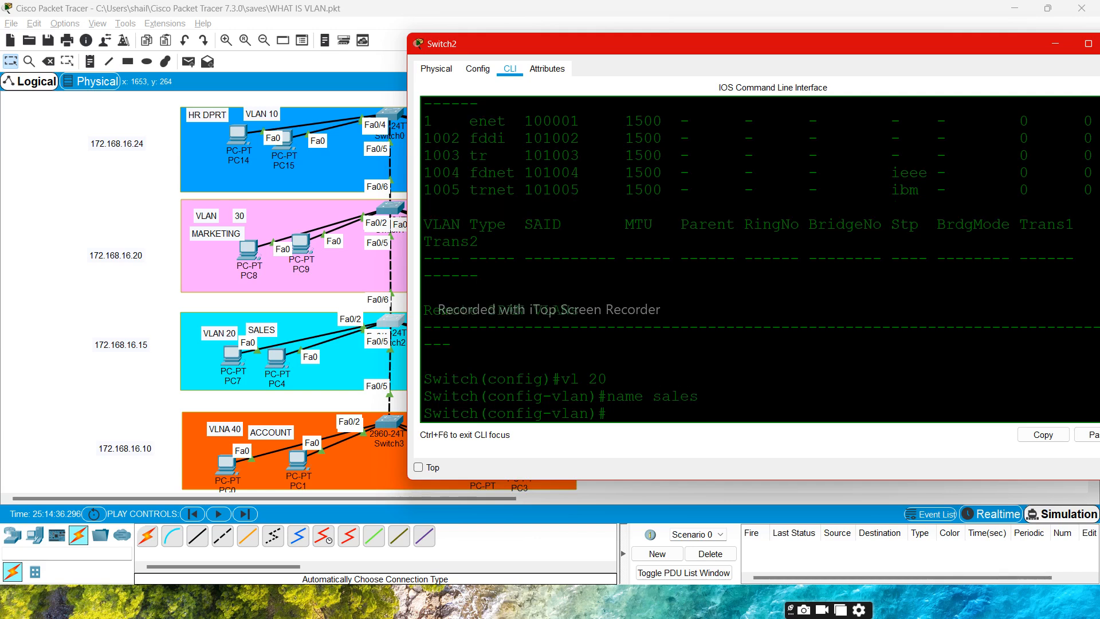
- Create VLAN 10 on Switch2 with vl 10, moving the window aside to check the second floor's labels
text(vl)
drag(948, 41, 779, 426)
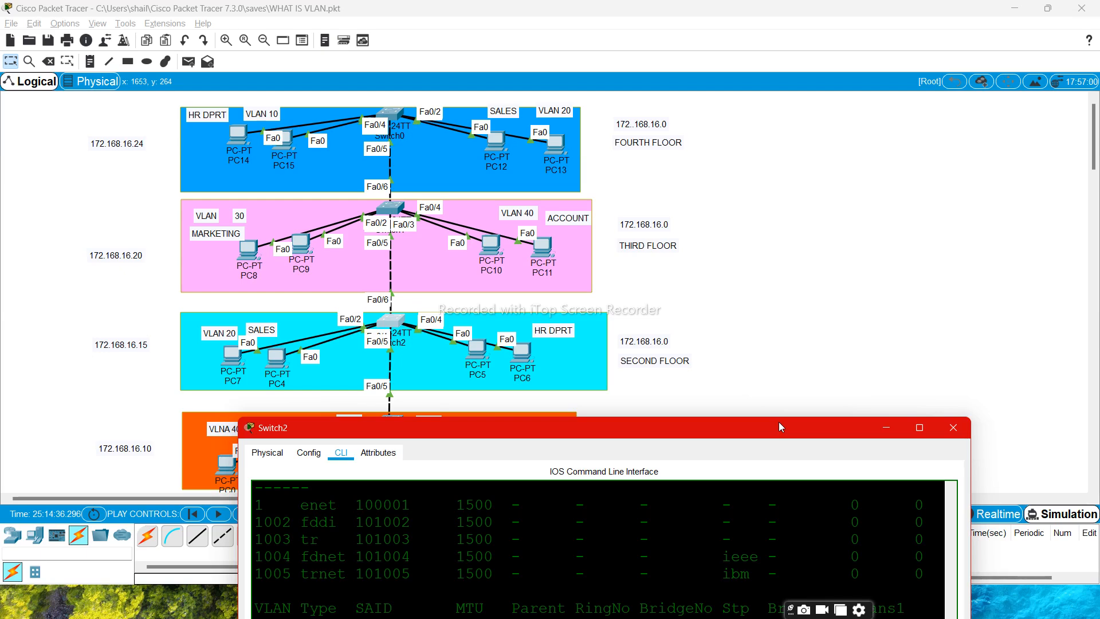
drag(779, 426, 836, 102)
text(10)
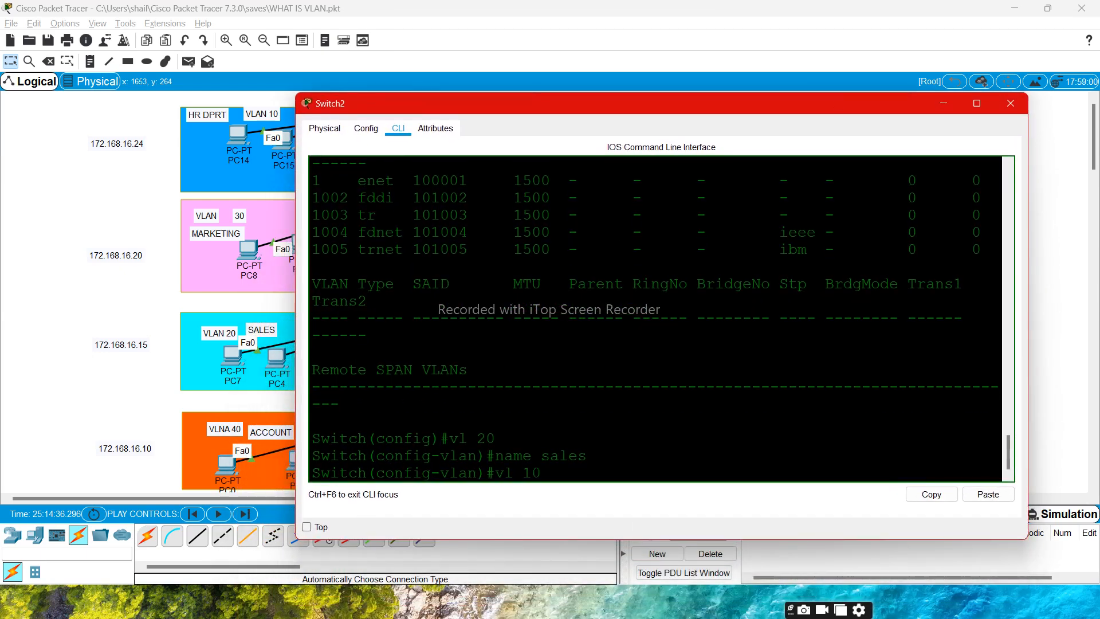
key(Return)
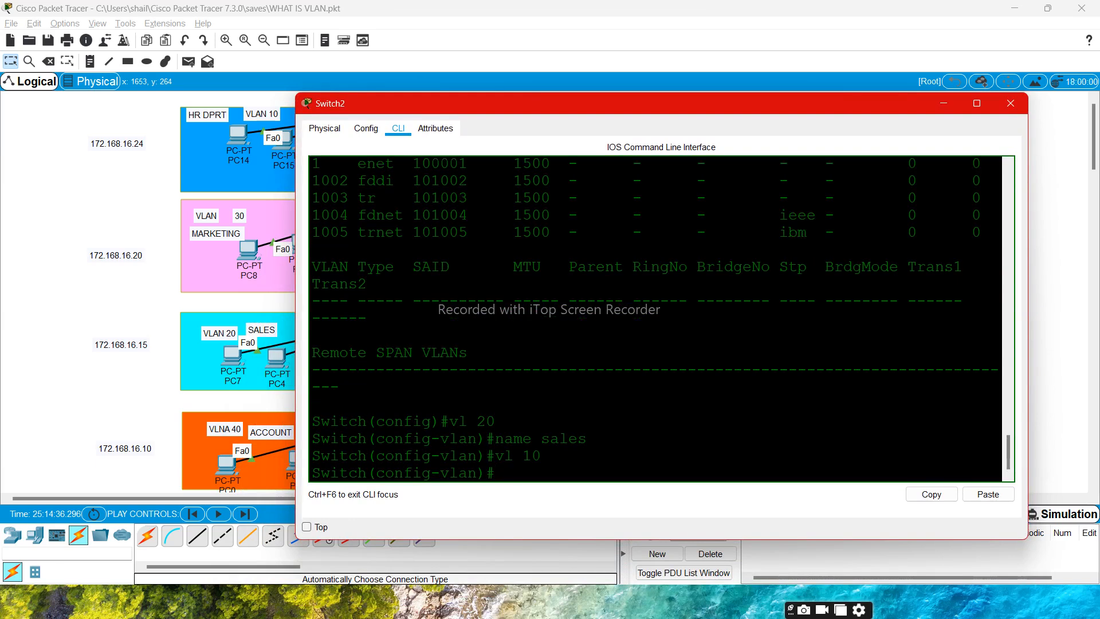
- Name Switch2's VLAN 10 hr_department
key(Caps_Lock)
text(HR)
key(Caps_Lock)
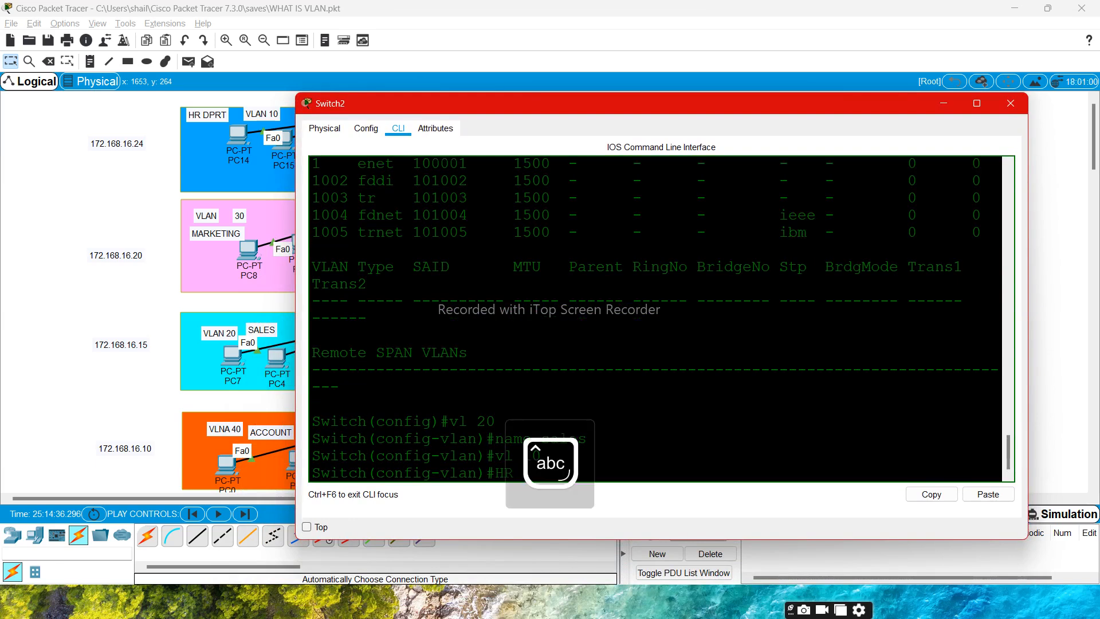
key(BackSpace)
text(m)
text(ame )
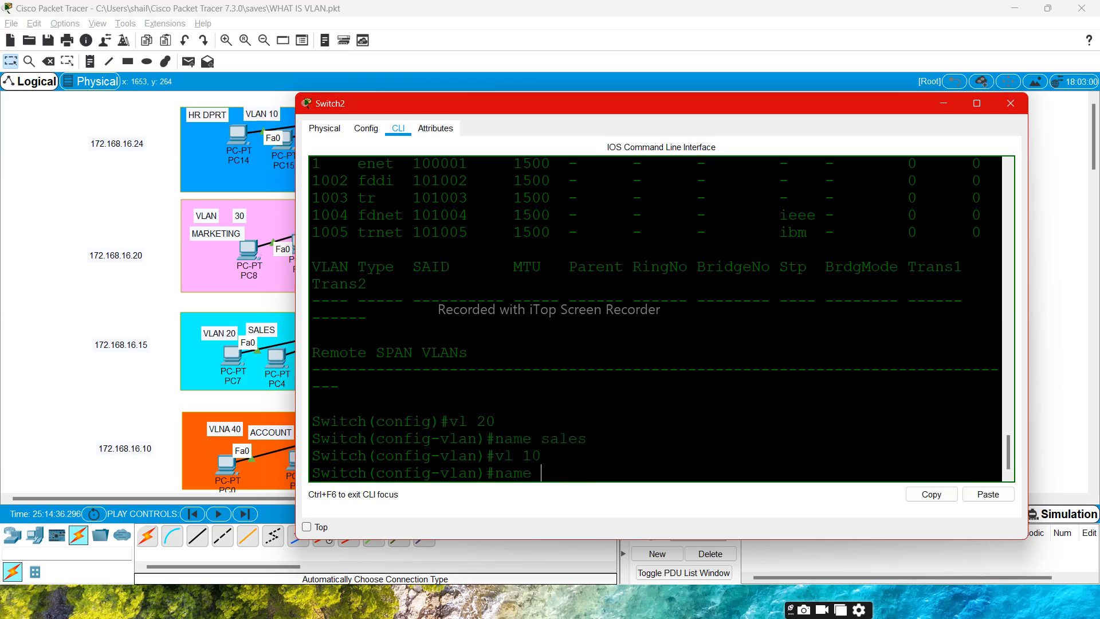
text(hr_department)
key(Return)
key(Return)
key(Return)
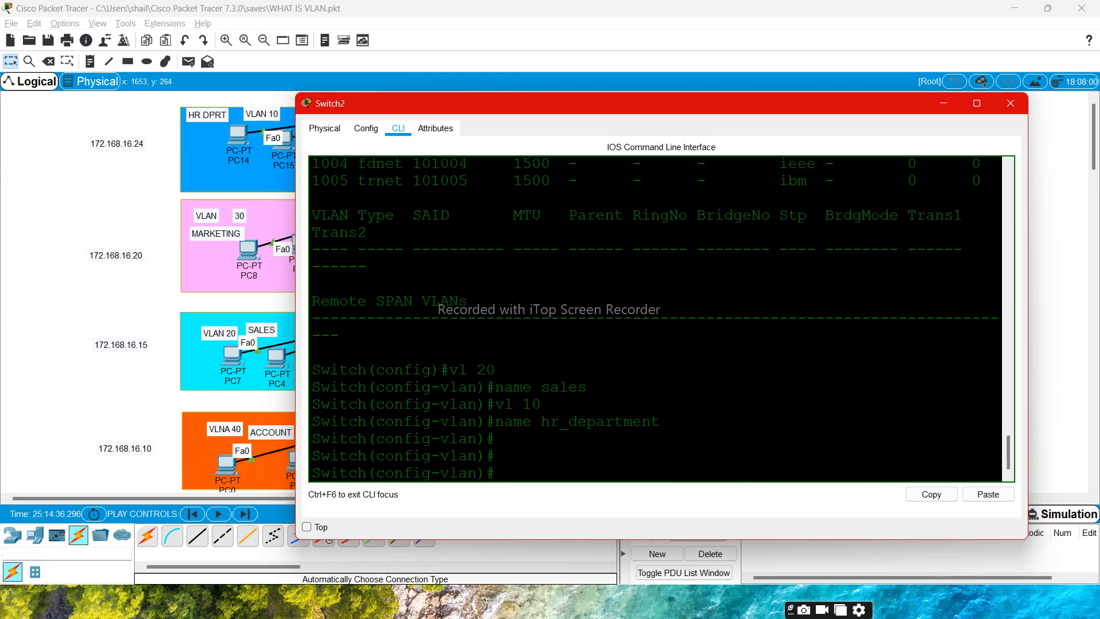
- Check Switch2's VLAN table with do sh vlan and save the configuration with do wr
text(do sh vlan)
key(Return)
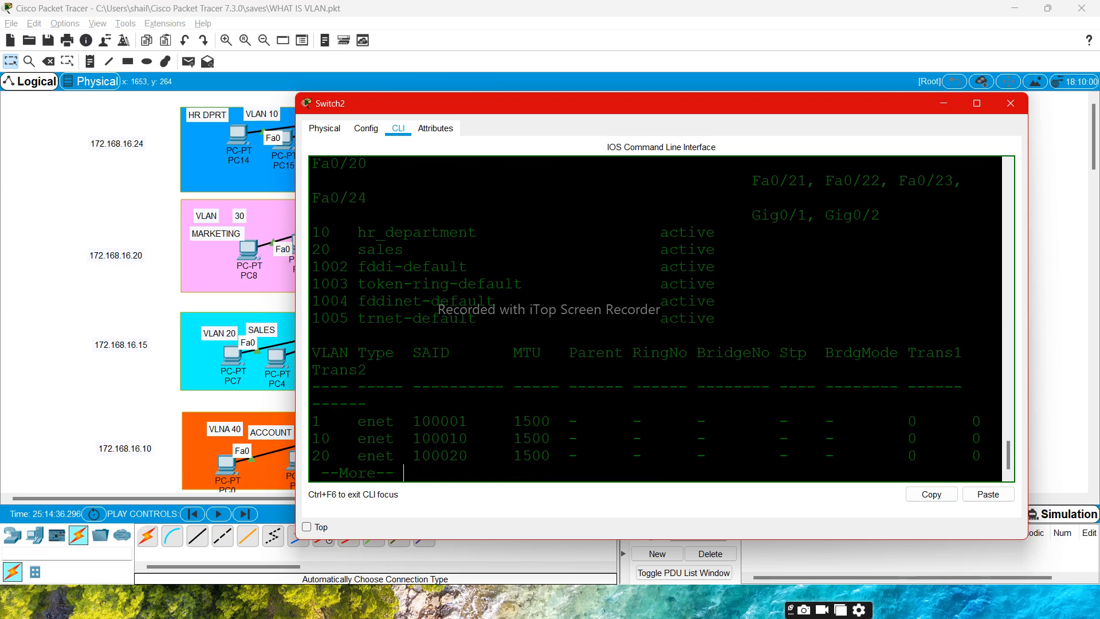
key(q)
key(Return)
text(do wr)
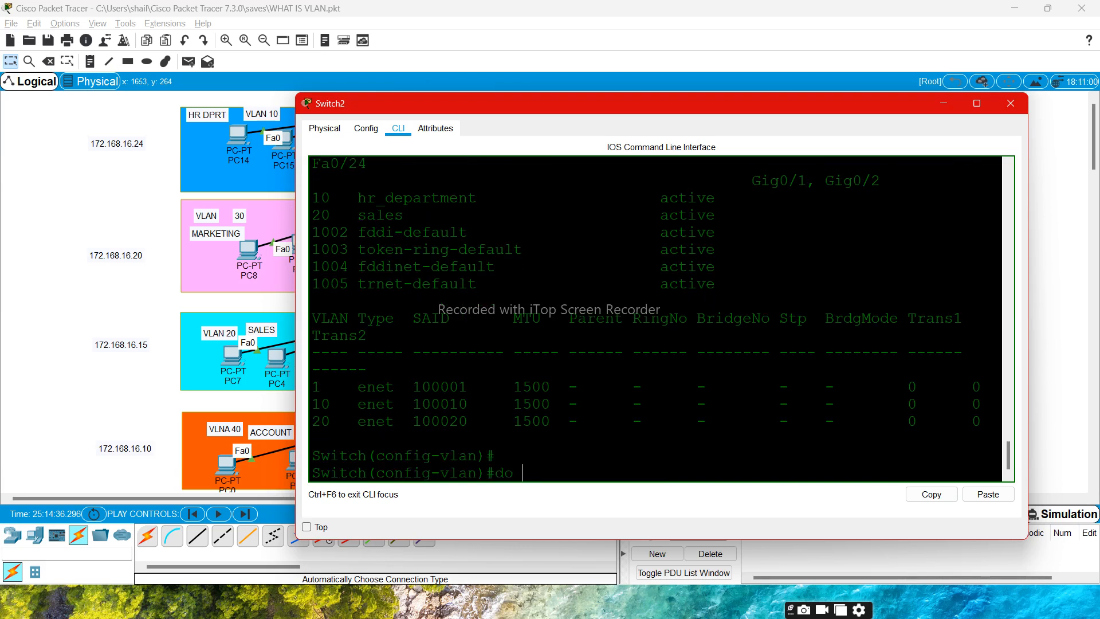
key(Return)
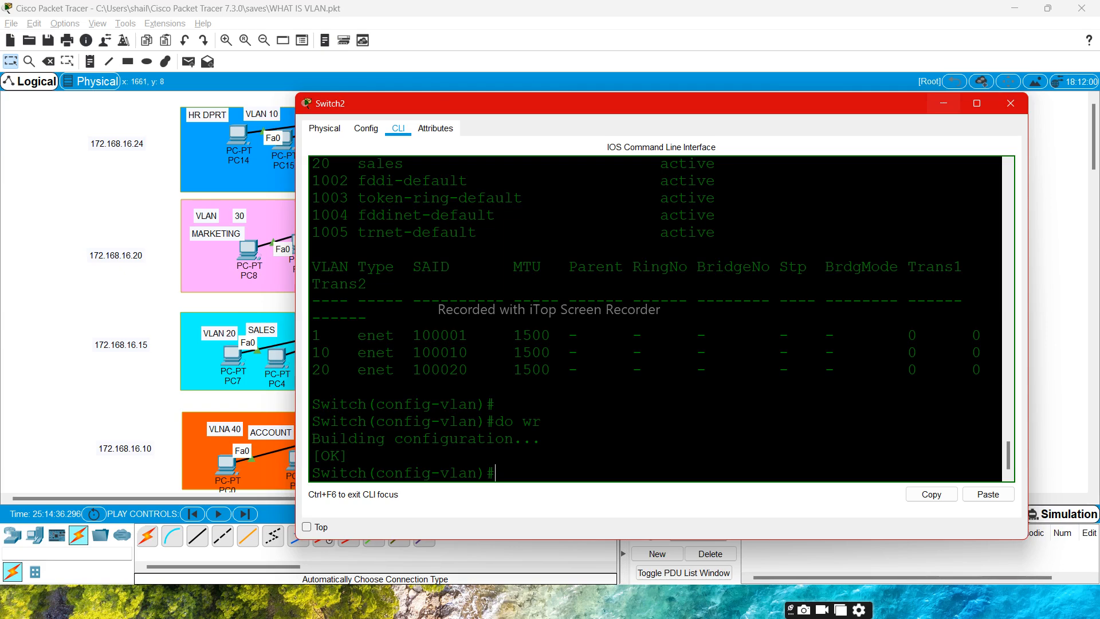
- Put Switch2's window away, open Switch1's command line interface, and widen and reposition its window beside the topology
click(943, 104)
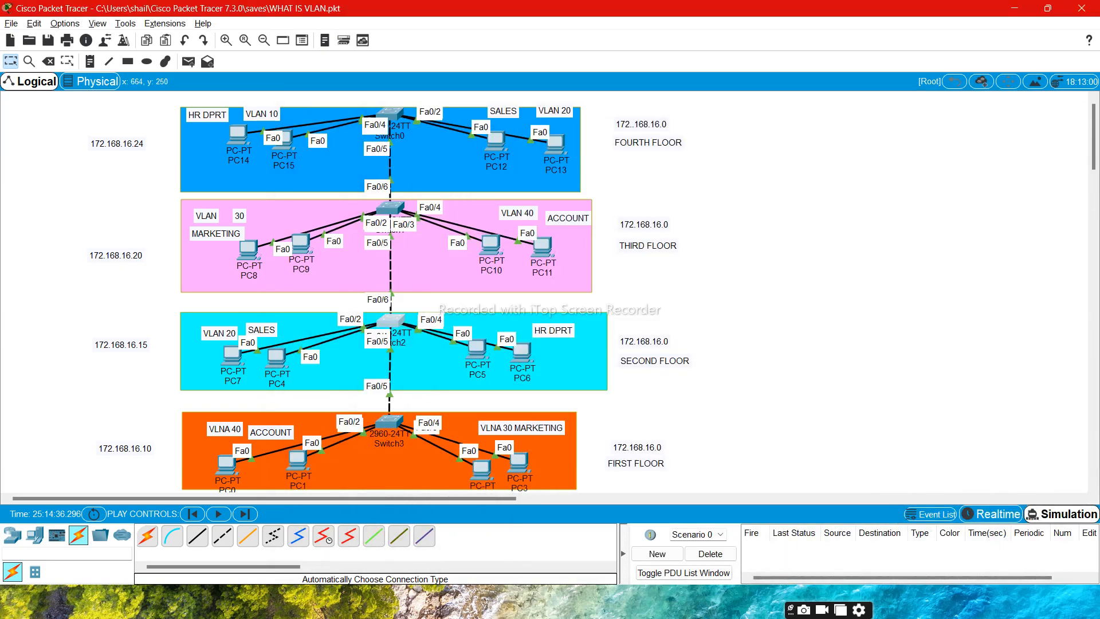
double_click(390, 207)
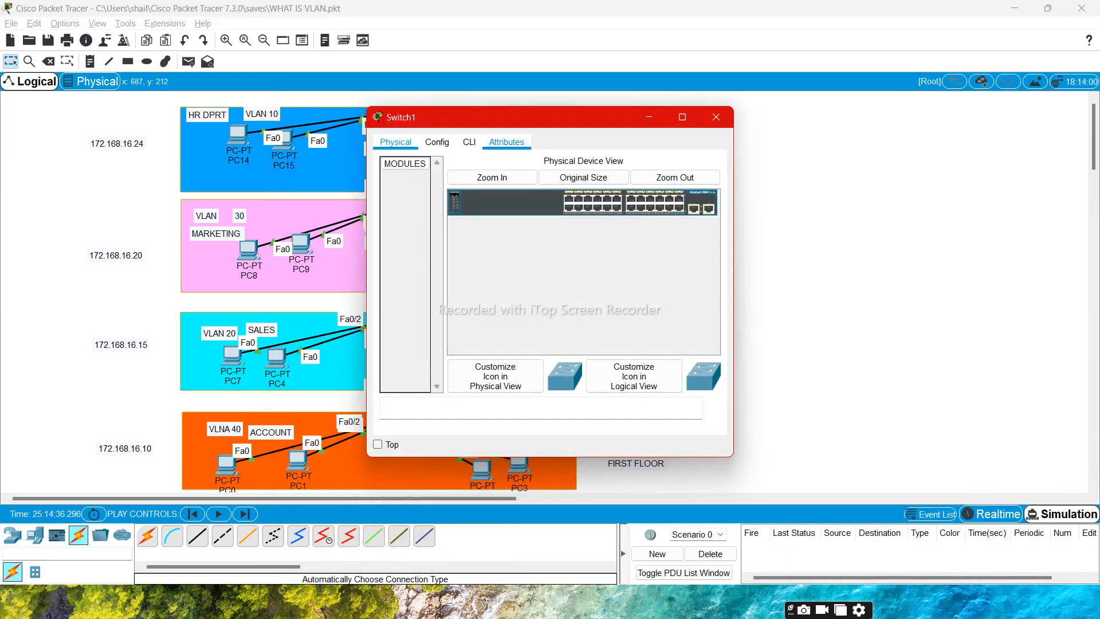
click(469, 142)
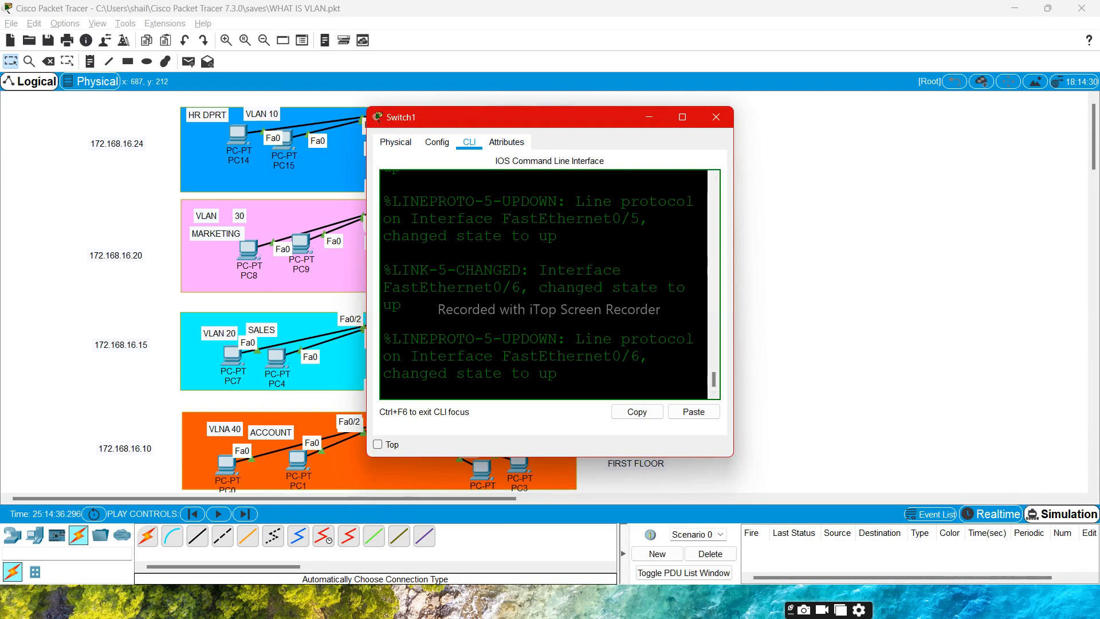
drag(734, 258, 1010, 211)
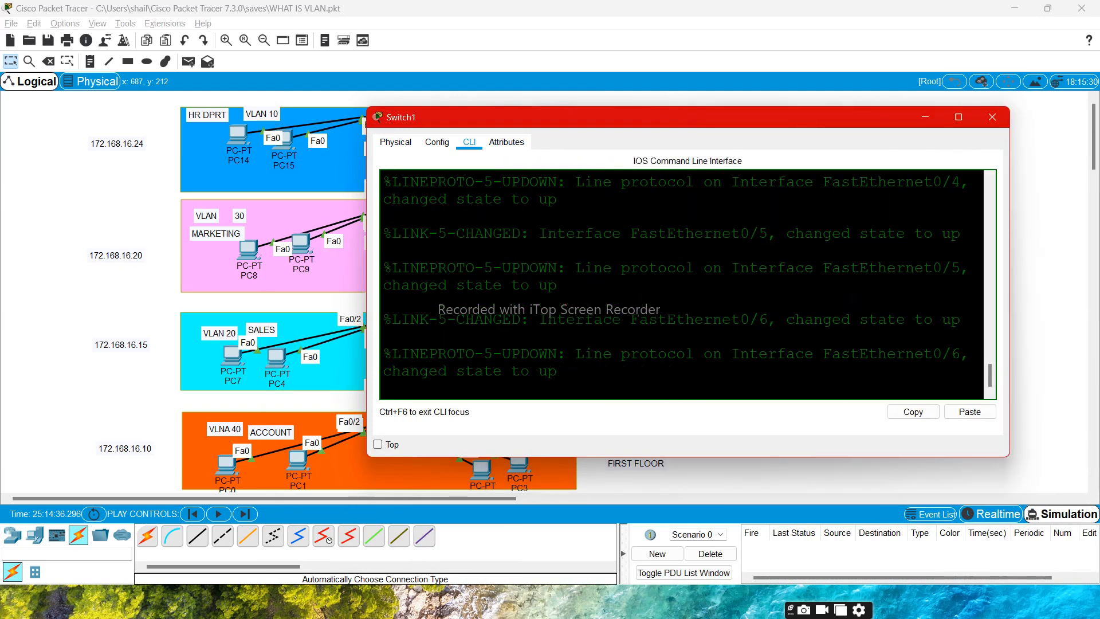
double_click(832, 457)
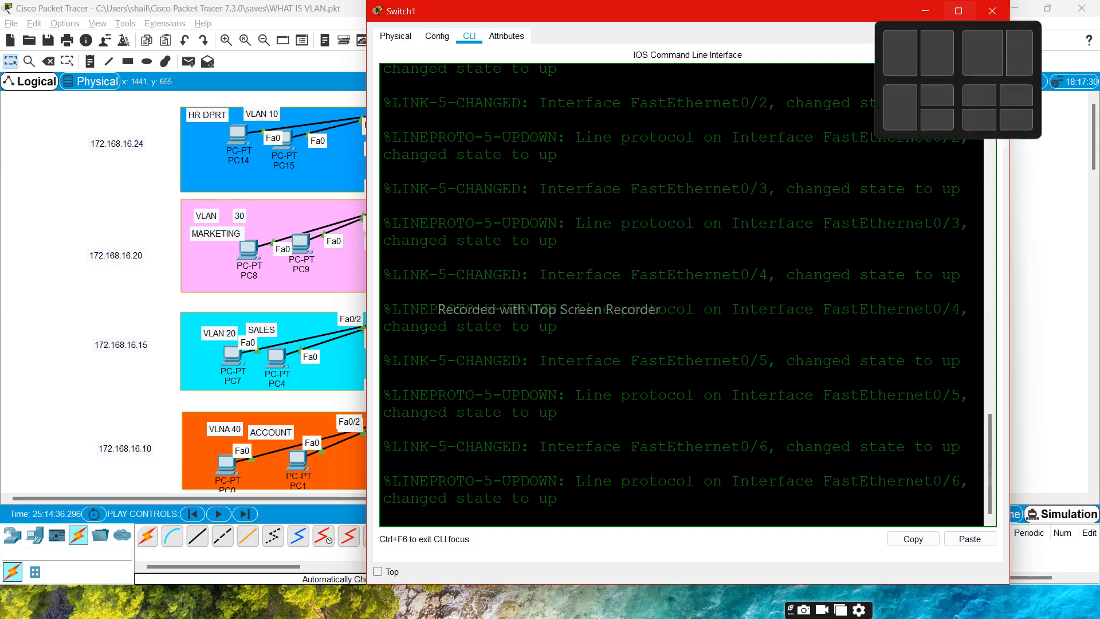
click(958, 11)
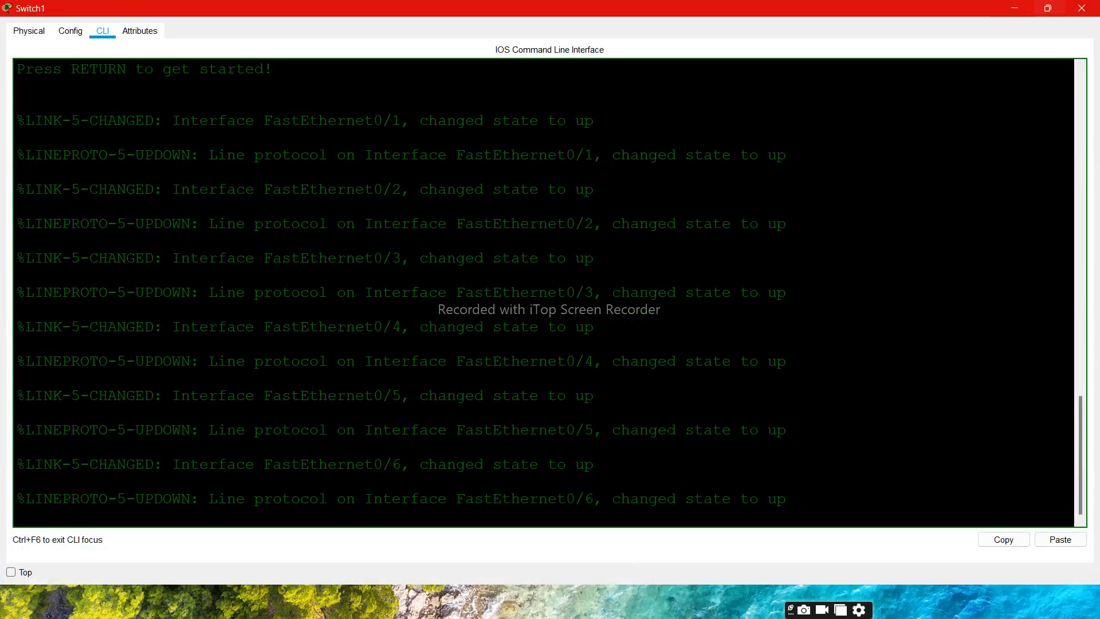
click(1048, 9)
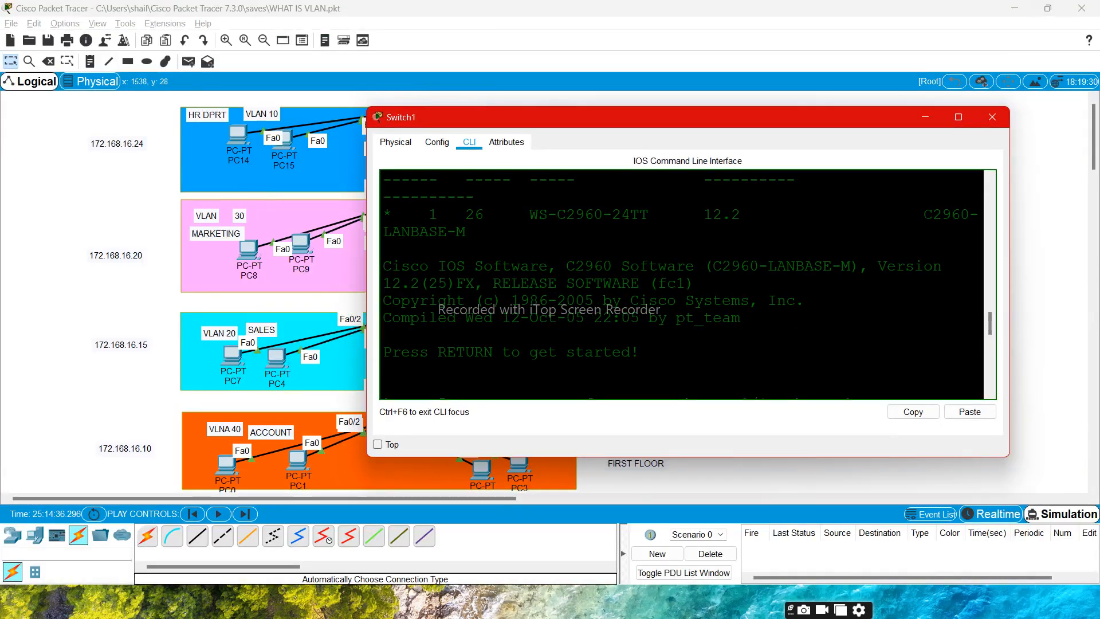
drag(837, 120, 974, 91)
- Bring Switch1 into global configuration mode using en and conf t
key(Return)
key(Return)
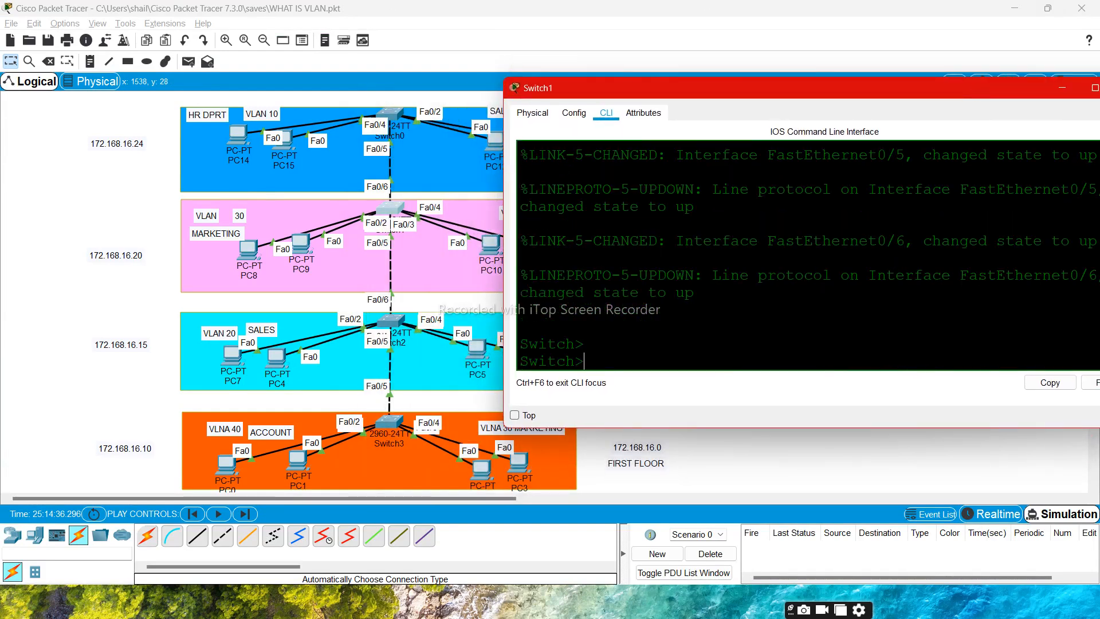
text(e)
key(Return)
key(Return)
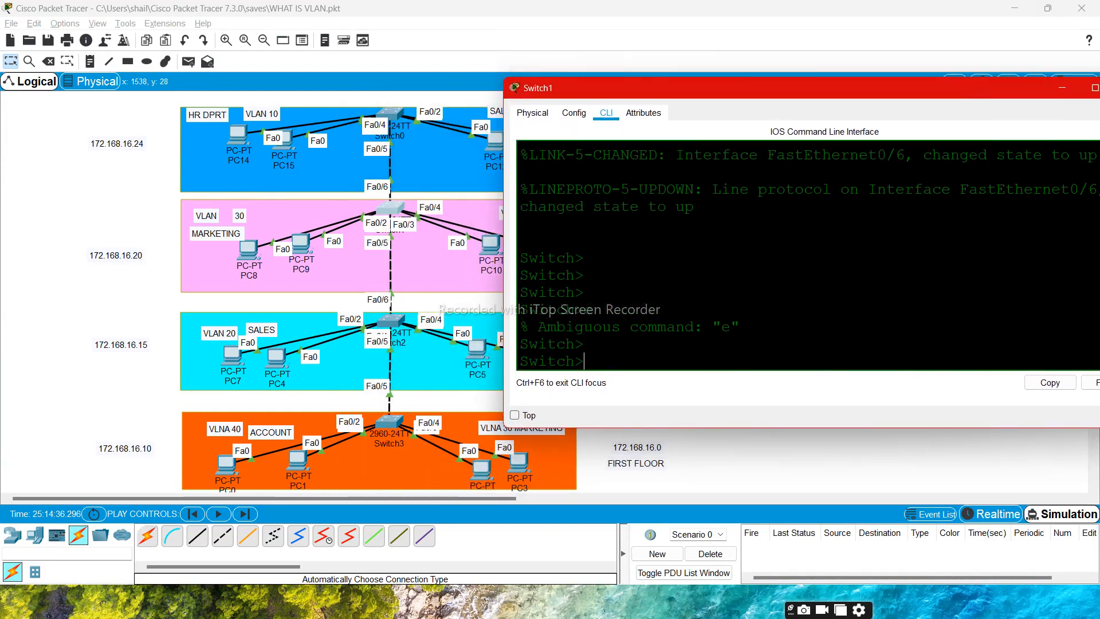
text(en)
key(Return)
key(Return)
key(Return)
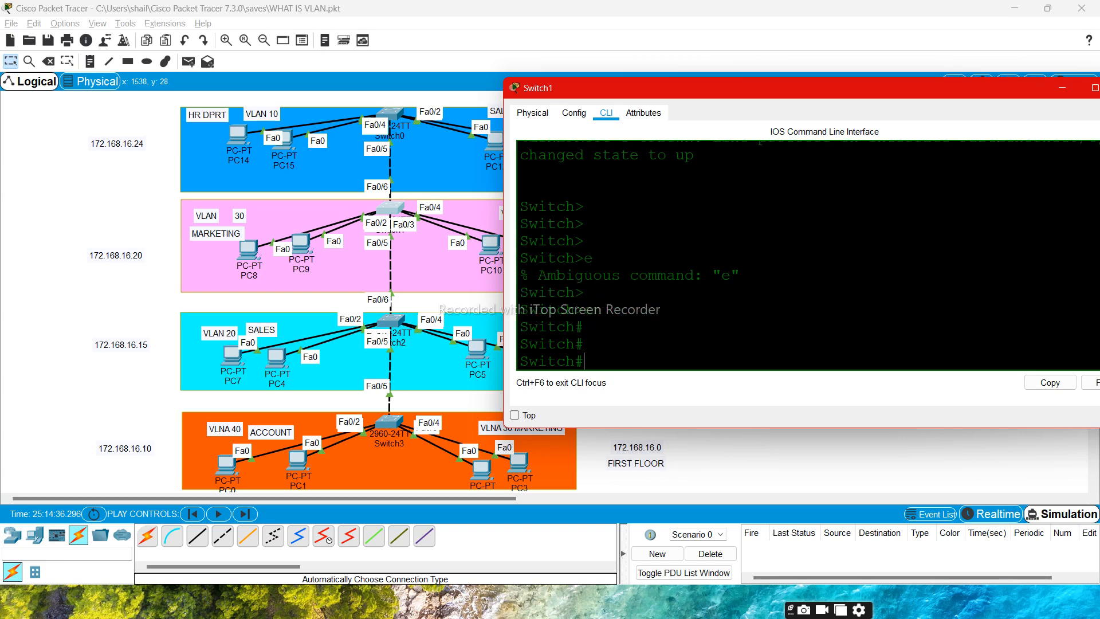
text(conf t)
key(Return)
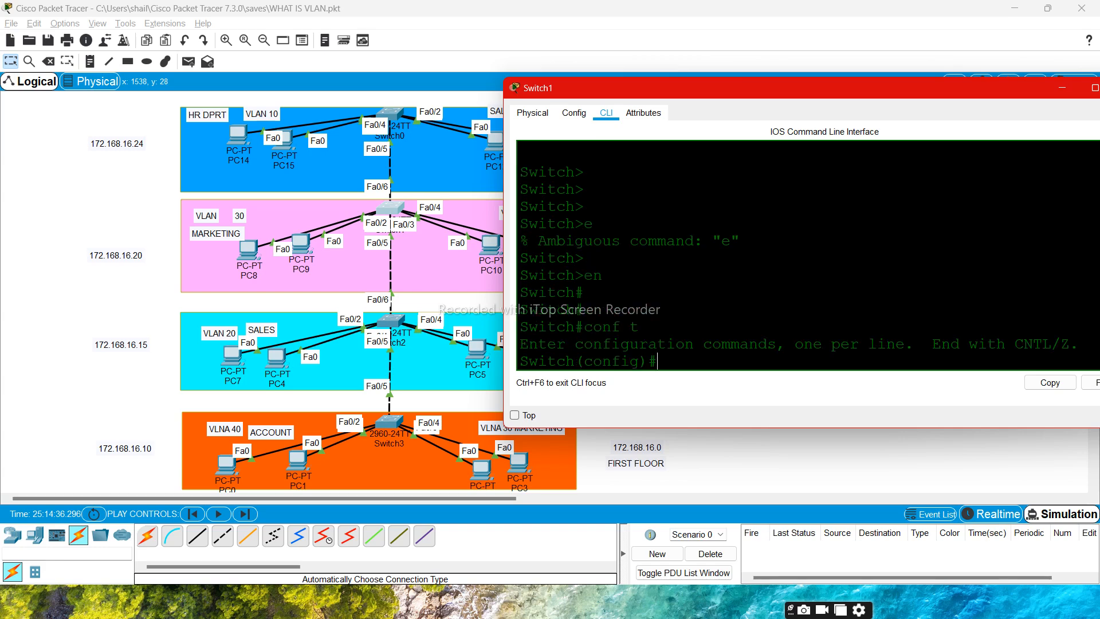
- Create VLAN 30 on Switch1 with vl 30 and name it marketing
text(vl 30)
key(Return)
key(Return)
key(Return)
key(Return)
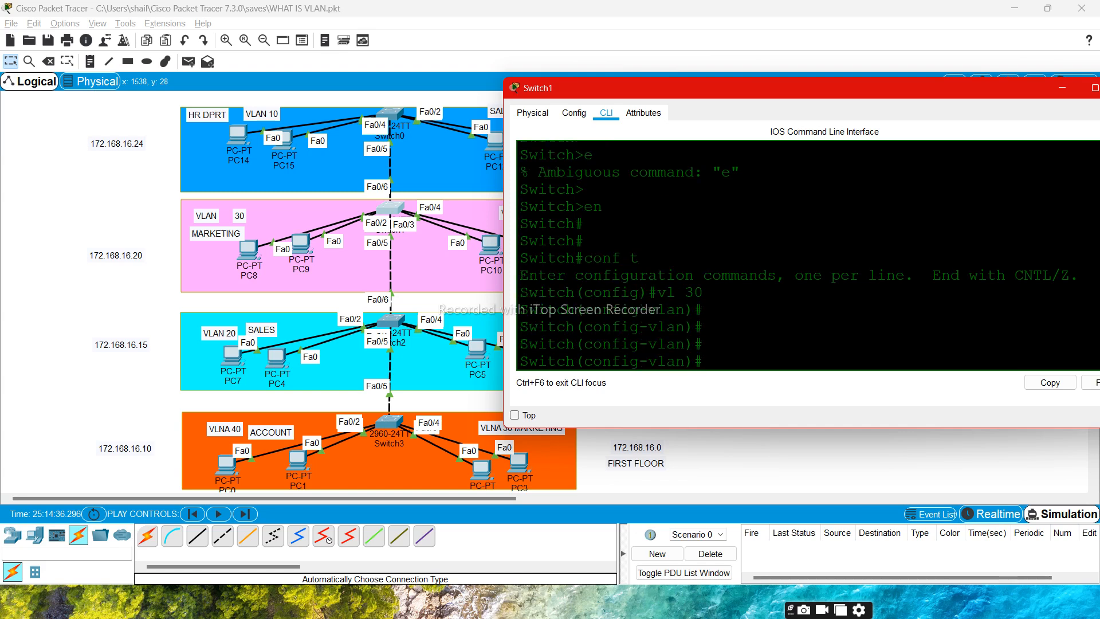
text(name marketing)
key(Return)
key(Return)
key(Return)
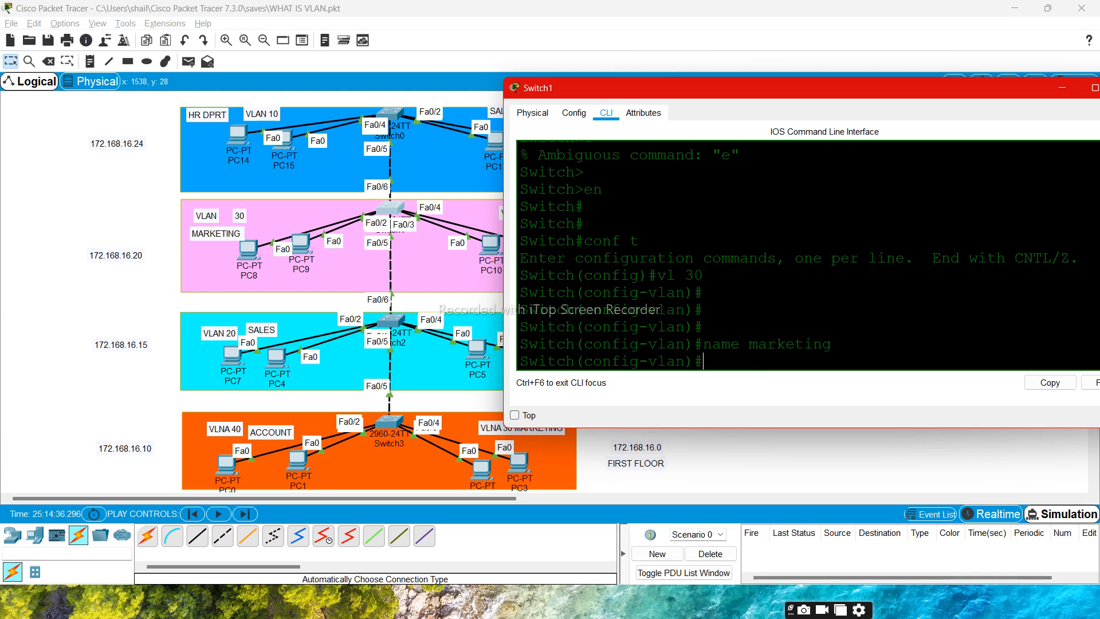
- Create VLAN 40 on Switch1 with vla 40 and name it account
text(vla)
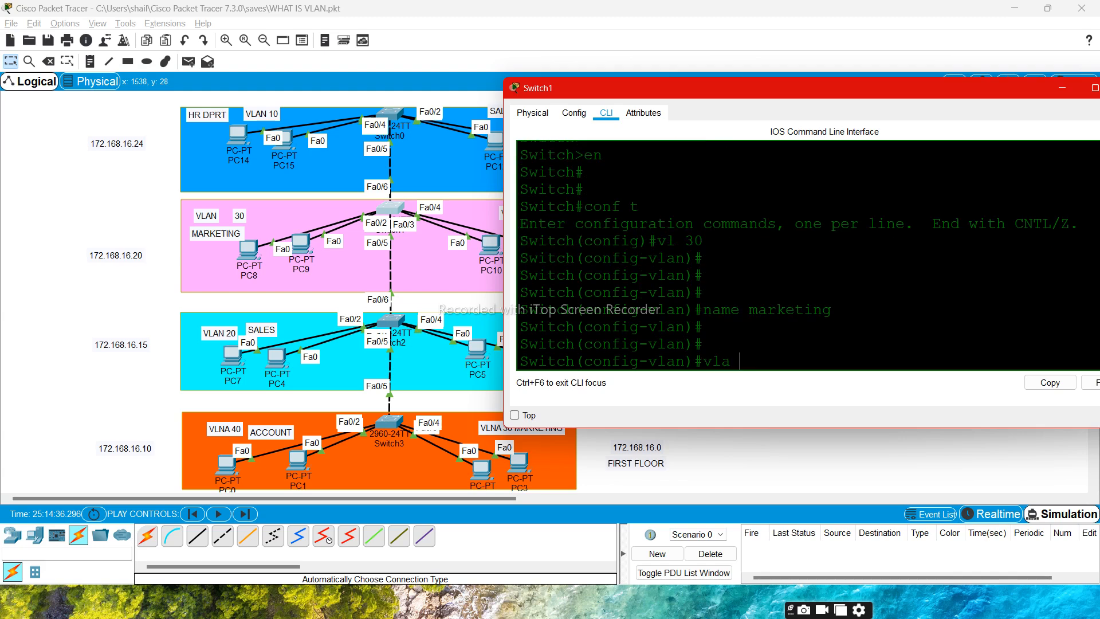
drag(952, 97, 931, 145)
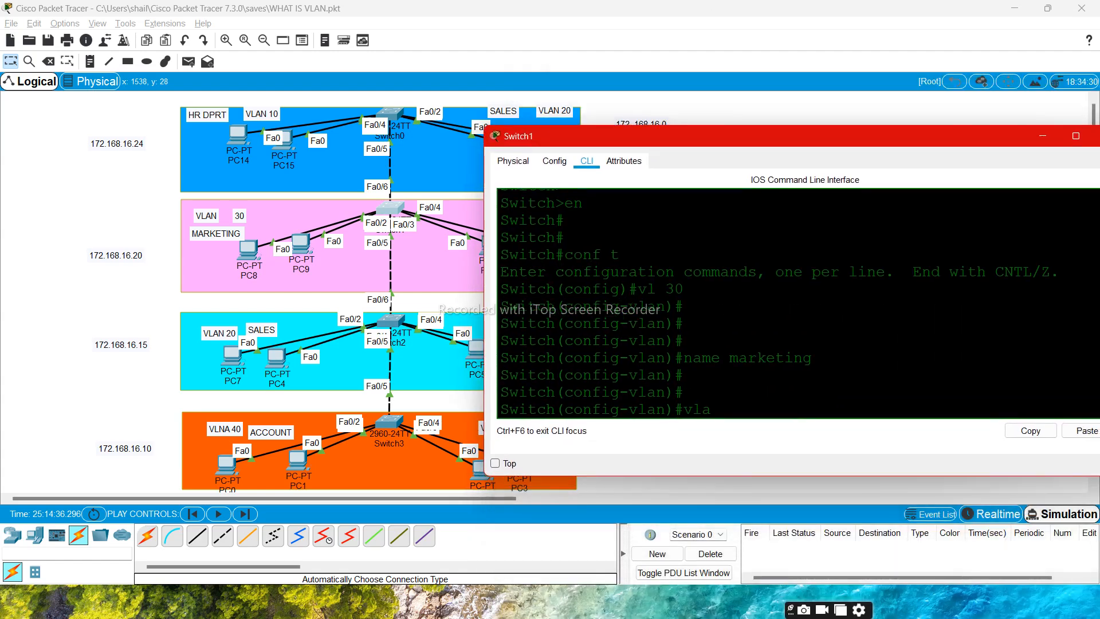
text(40)
key(Return)
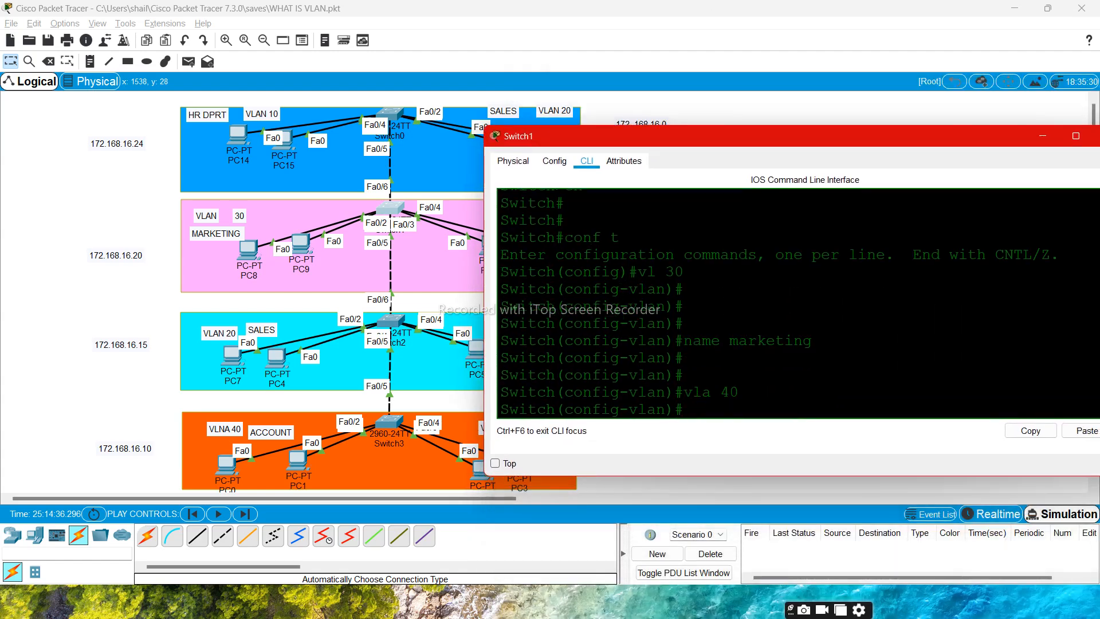
text(name account)
key(Return)
key(Return)
key(Return)
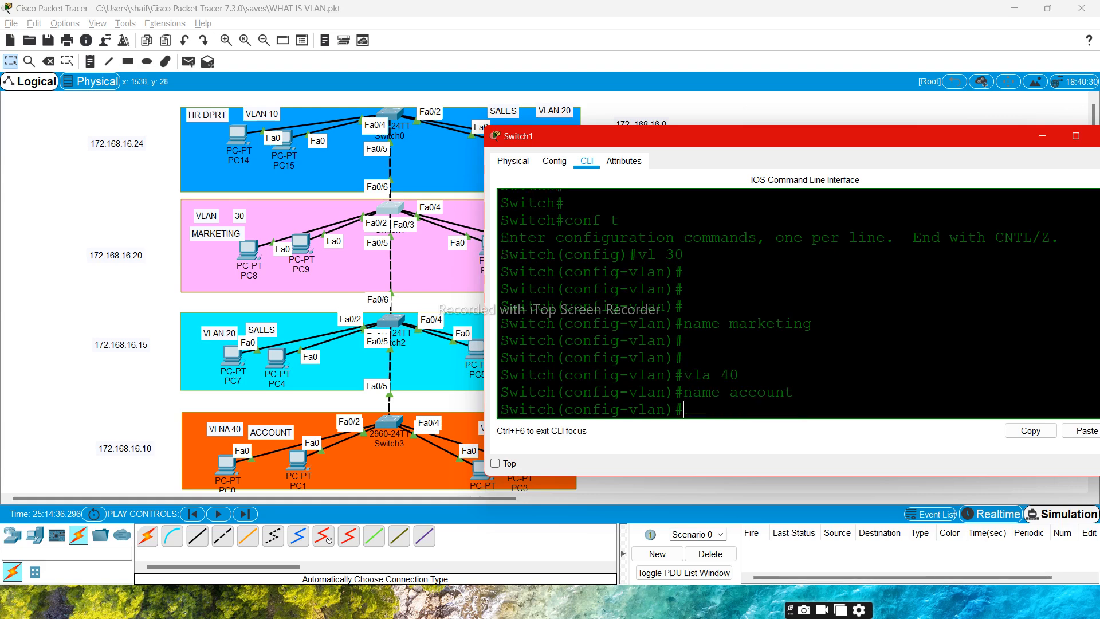
- Check VLANs 30 and 40 in Switch1's table with do sh vla and save the configuration with do wr
text(do sh vla)
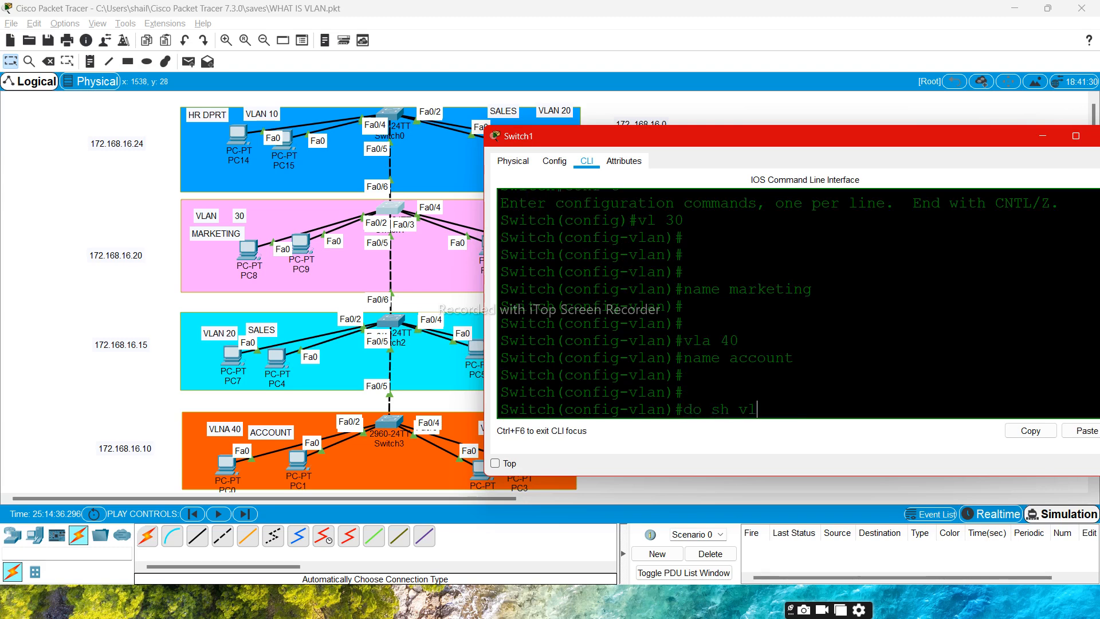
key(Return)
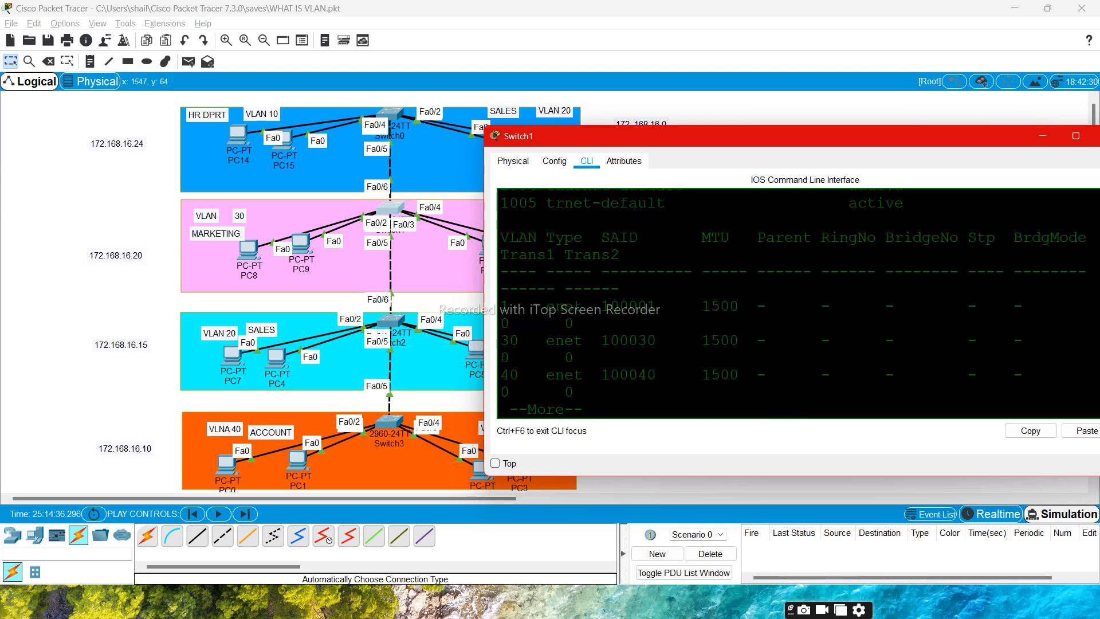
drag(885, 126, 877, 34)
key(space)
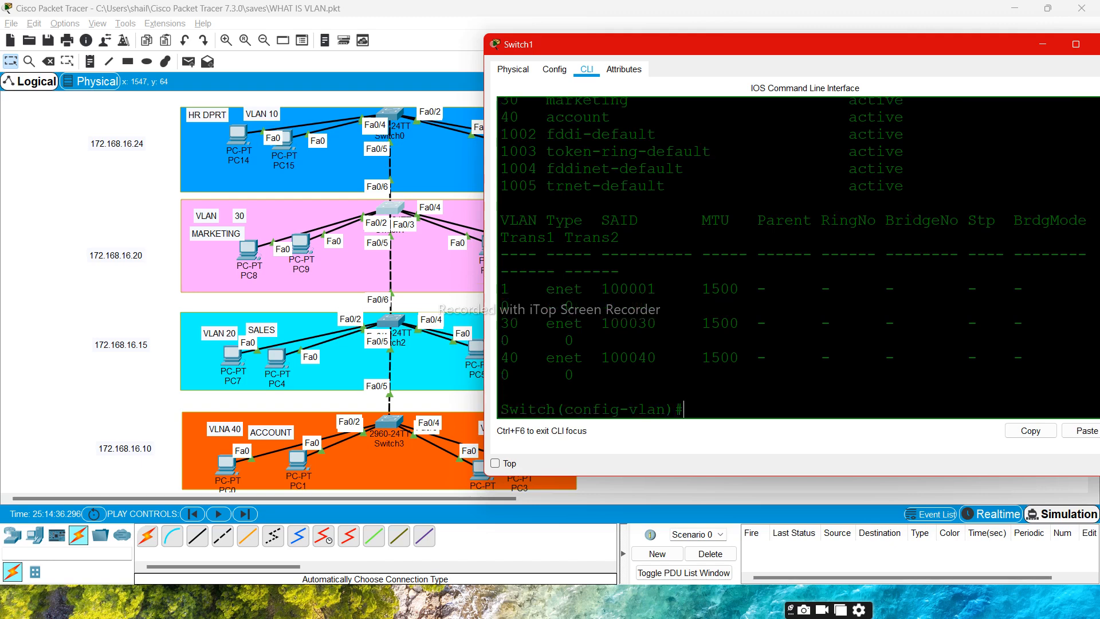
text(do wr)
key(Return)
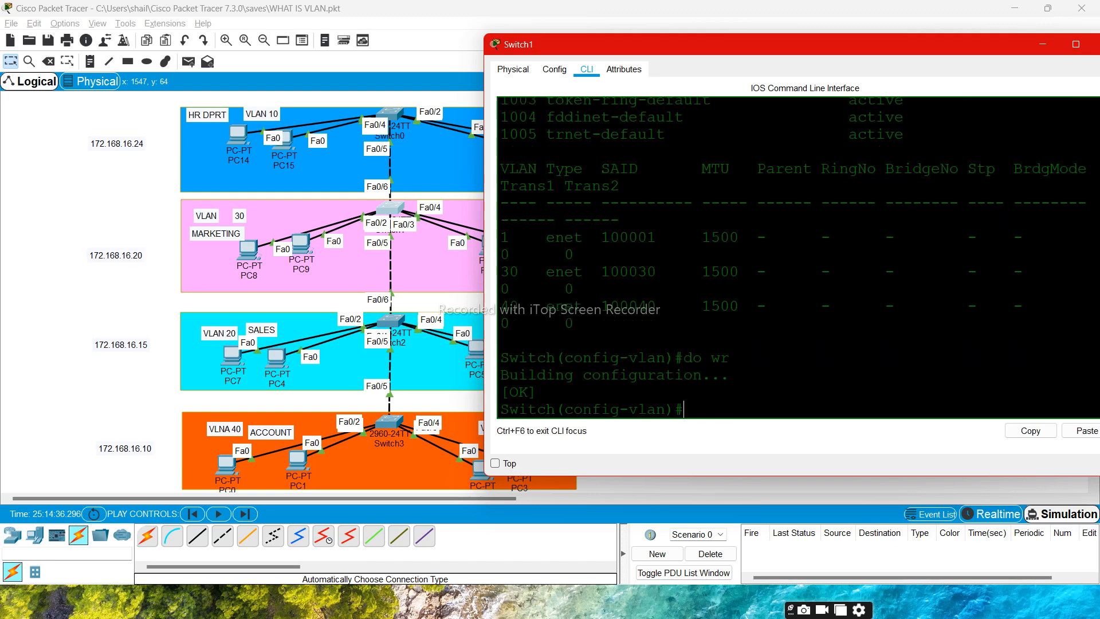
- Open Switch0's command line interface from the topology and maximize its window
click(391, 115)
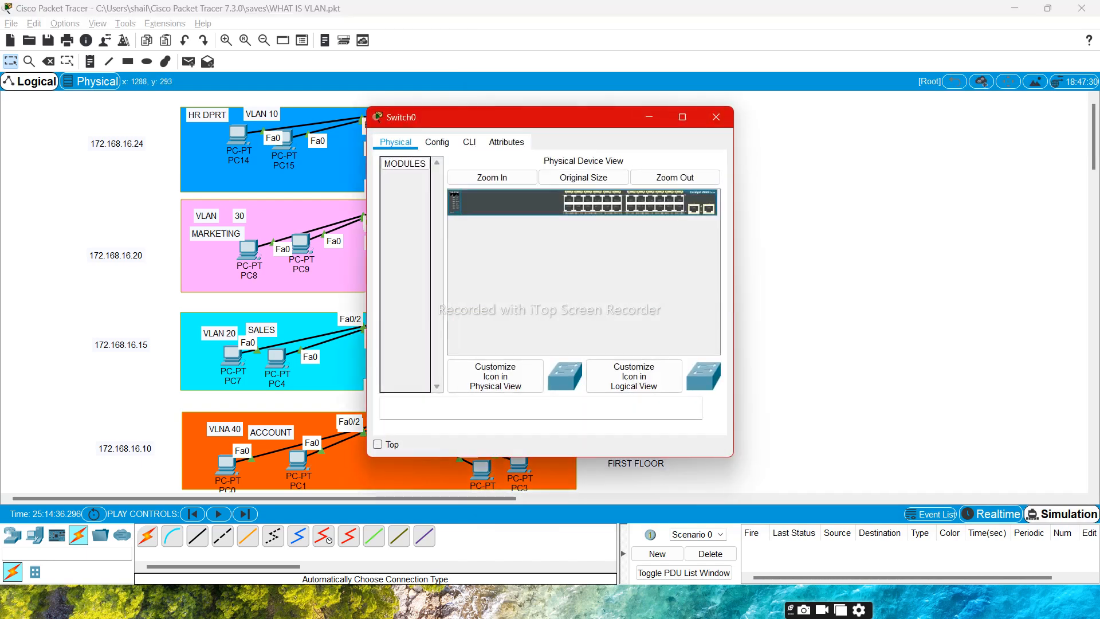
drag(733, 261, 1051, 261)
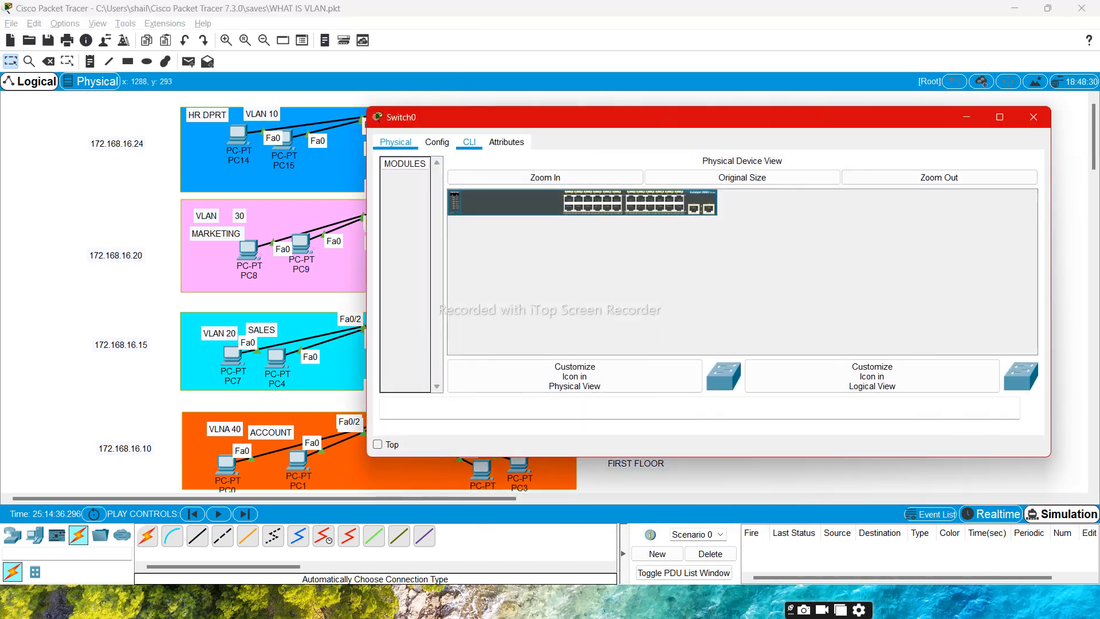
click(469, 142)
click(1000, 117)
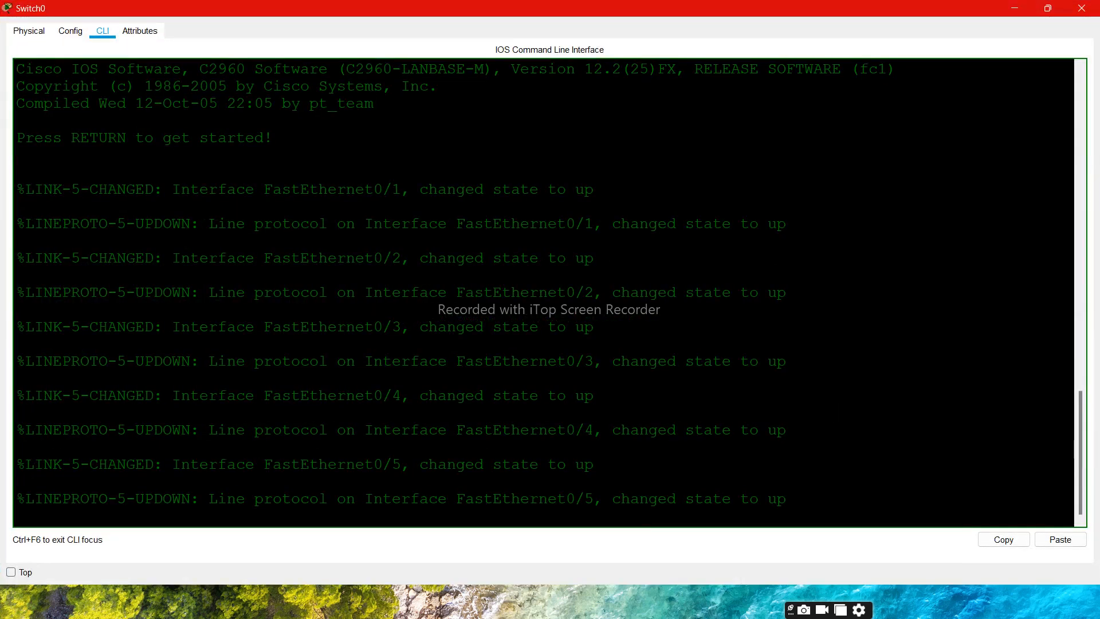
- Bring Switch0 into global configuration mode using en and conf t
key(Return)
key(Return)
key(Return)
text(en)
key(Return)
key(Return)
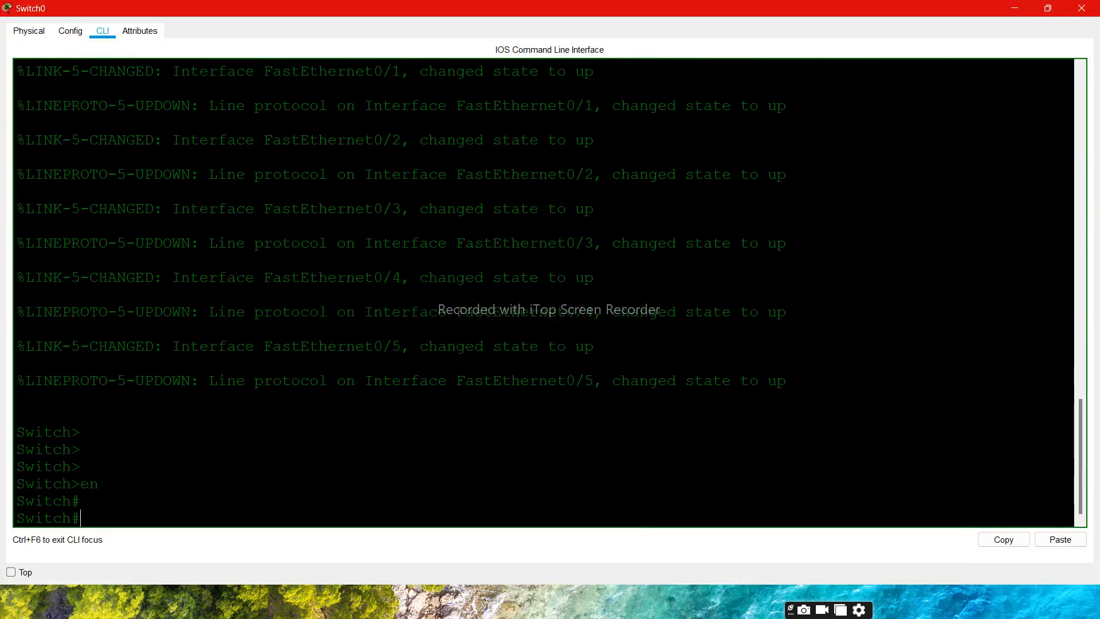
text(conf t)
key(Return)
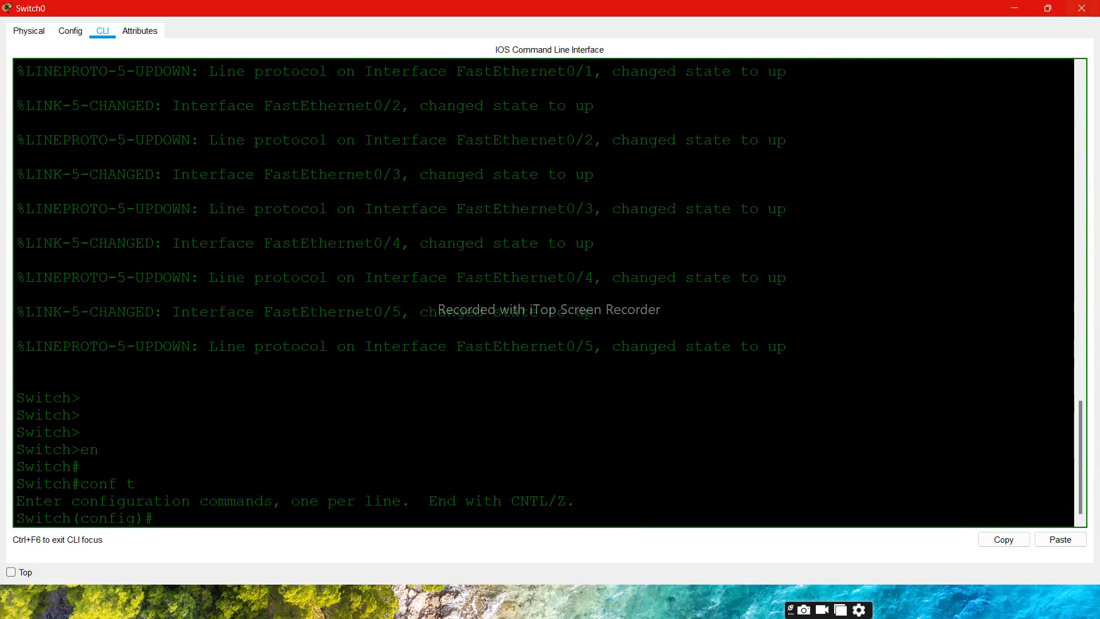
- Shrink Switch0's window to uncover the topology, then create VLAN 10 with vl 10 and name it hr_department
click(1048, 8)
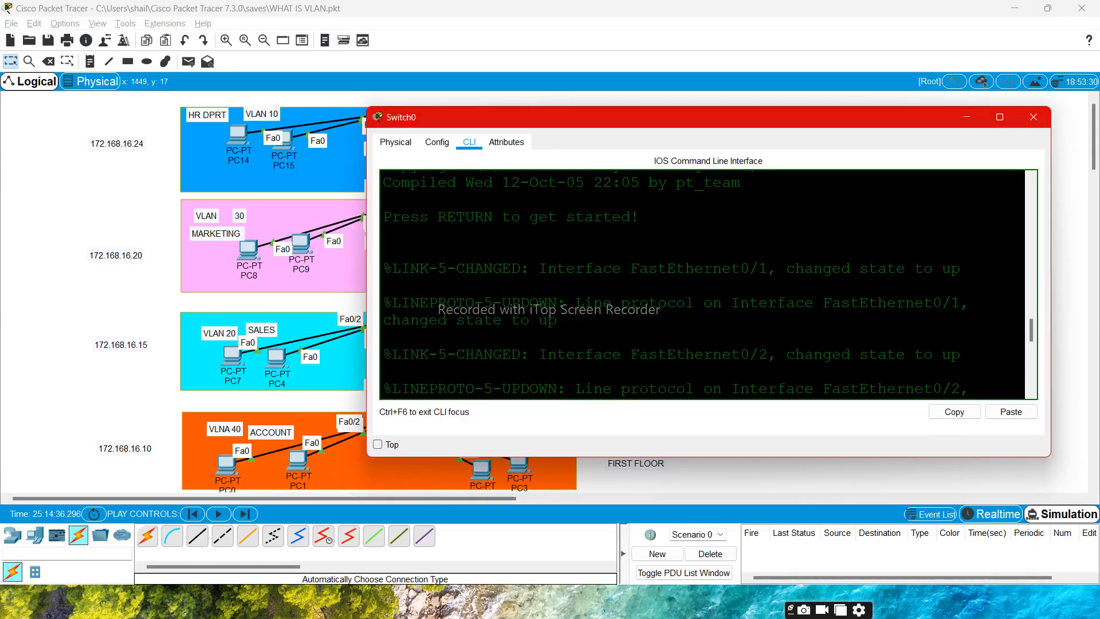
drag(895, 122, 881, 180)
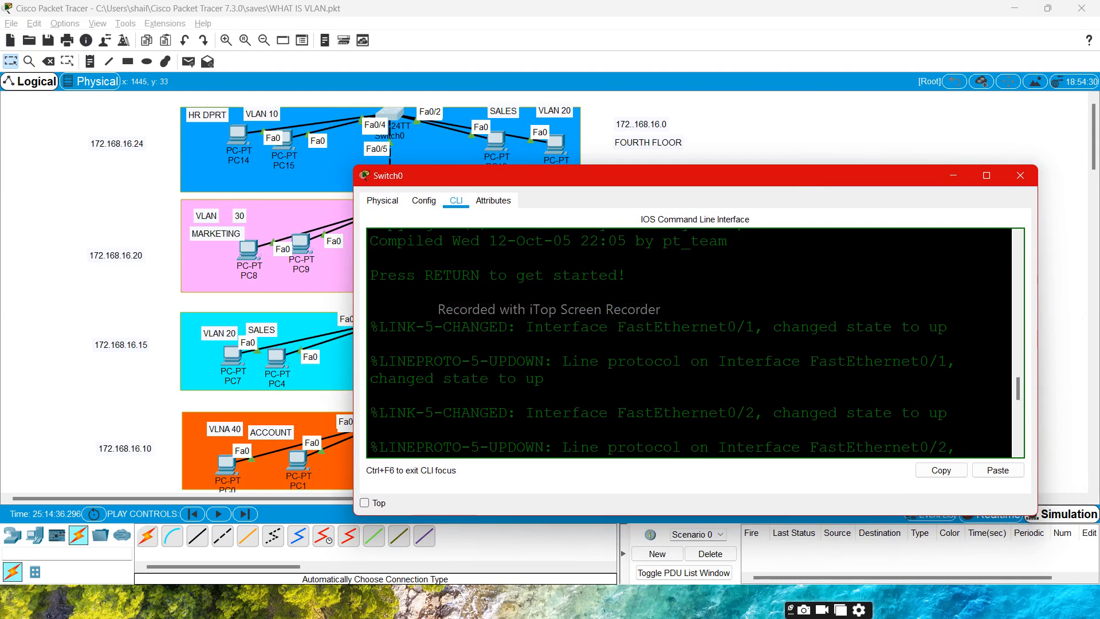
text(d)
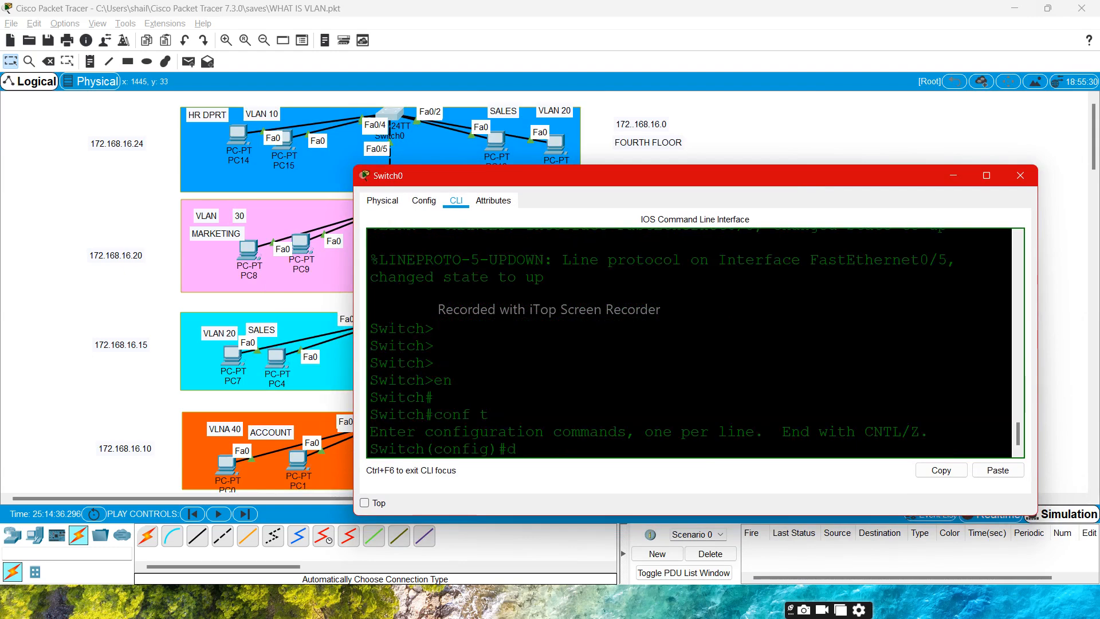
key(BackSpace)
text(vl 10)
key(Return)
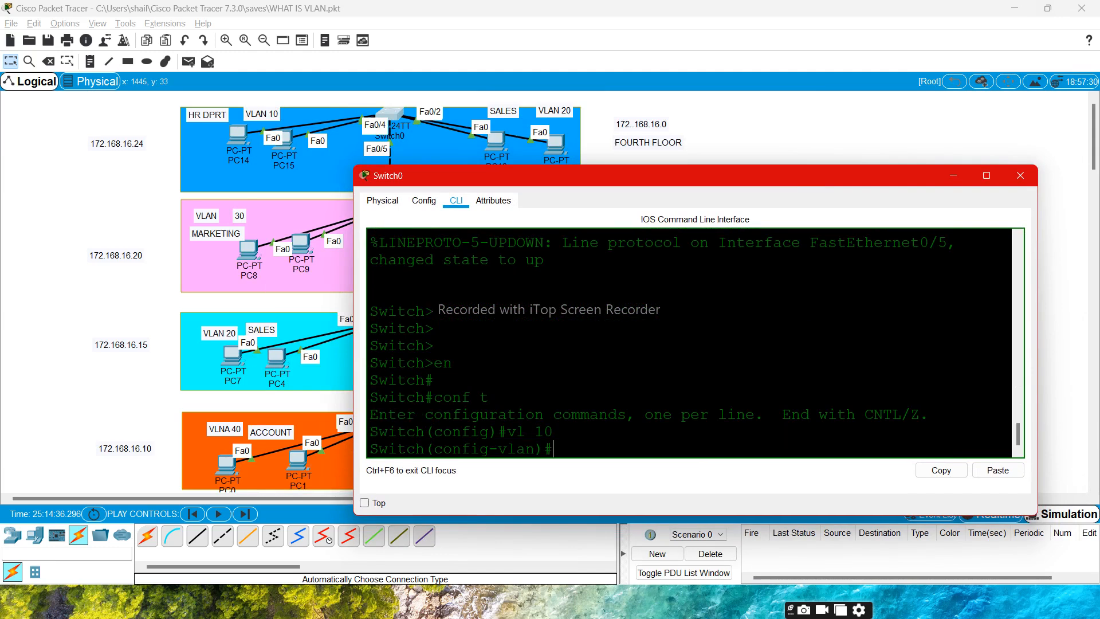
text(name )
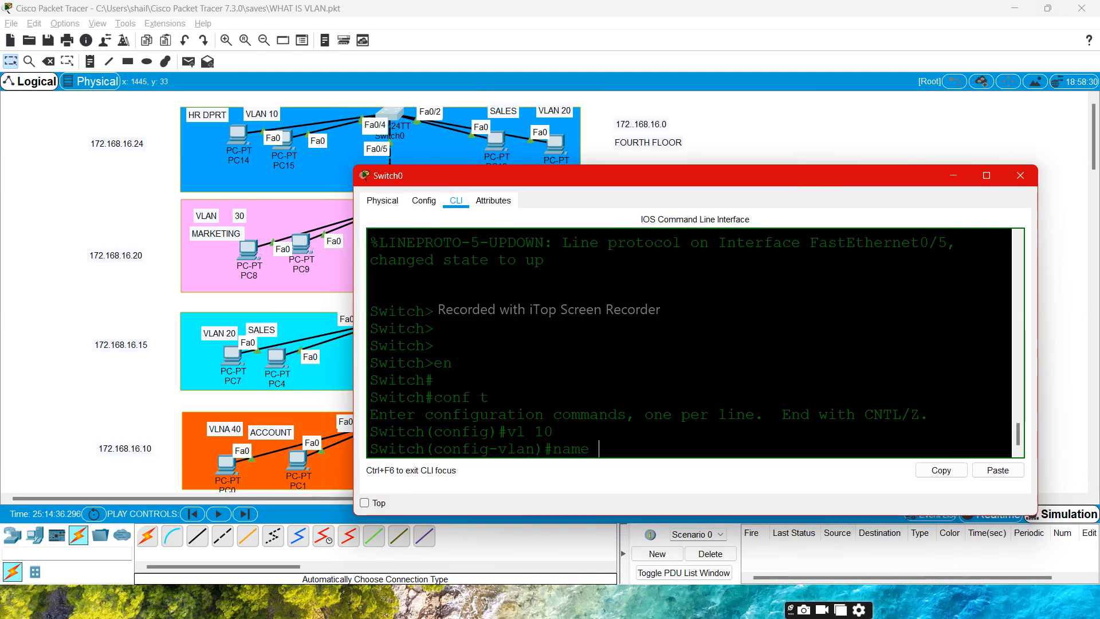
text(hr)
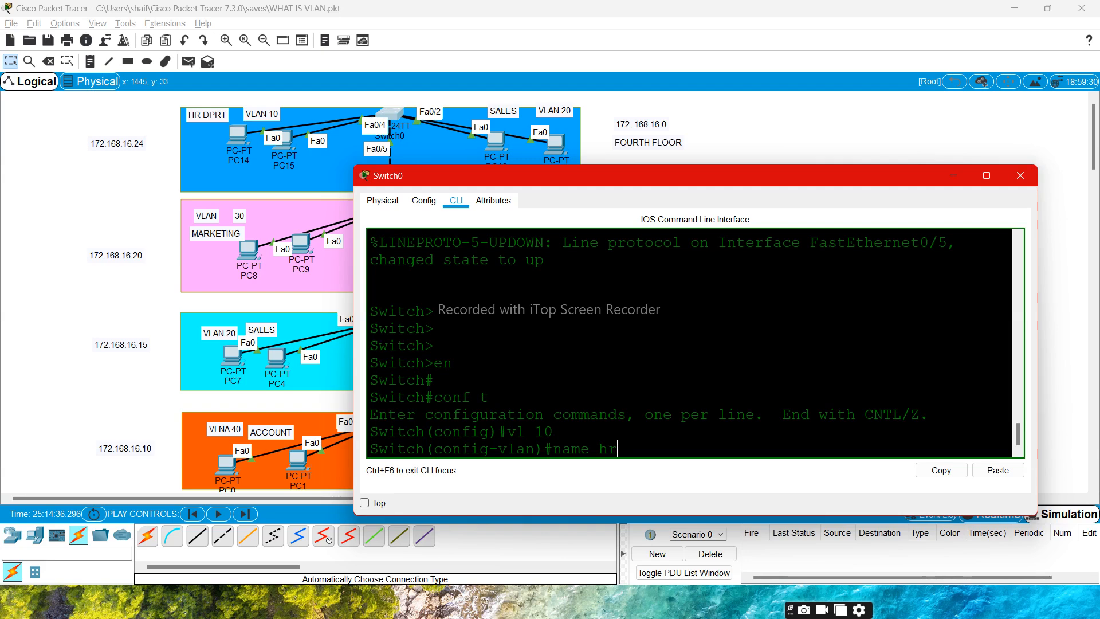
text(_department)
key(Return)
key(Return)
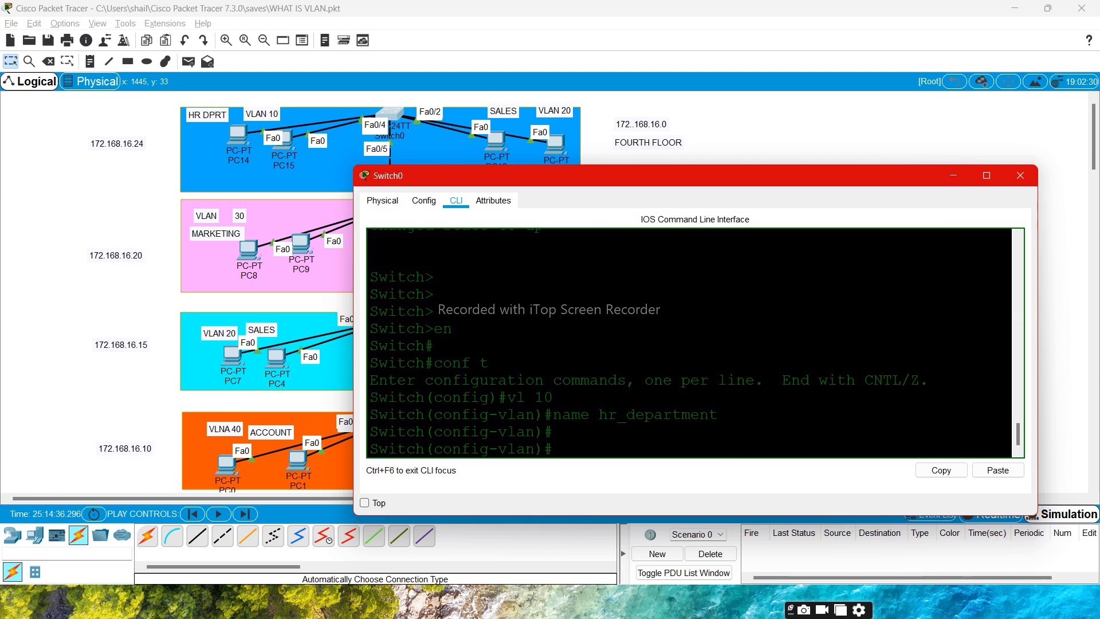
- Create VLAN 20 on Switch0 with vl 20 and name it sales
text(vl)
text( 20)
text( name)
key(BackSpace)
key(BackSpace)
key(BackSpace)
key(BackSpace)
key(Return)
text(n)#n)
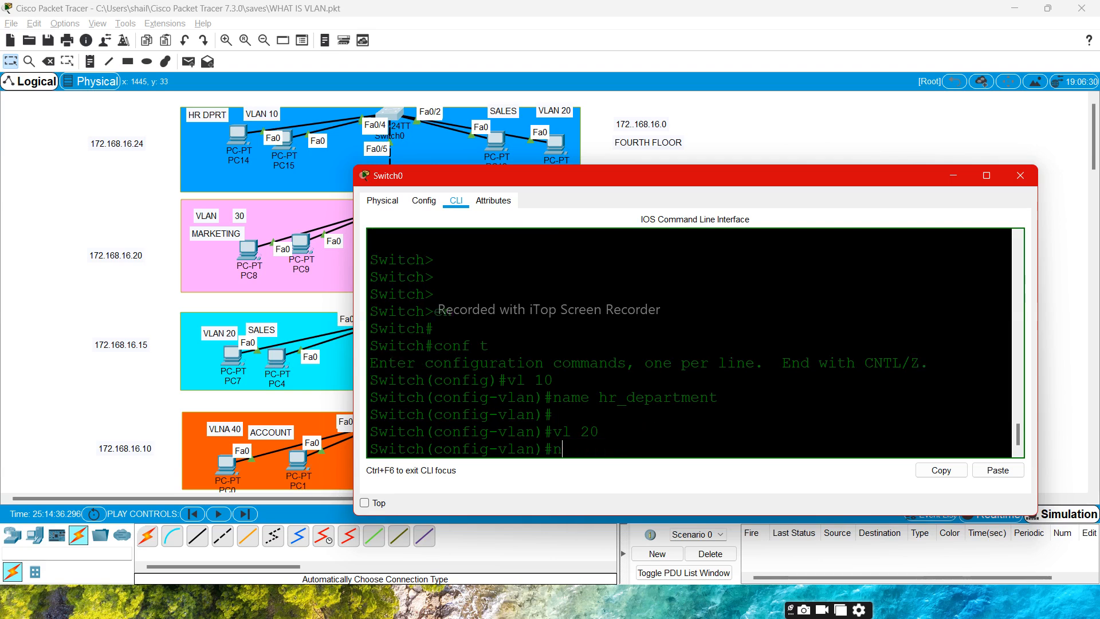
text(ame sale)
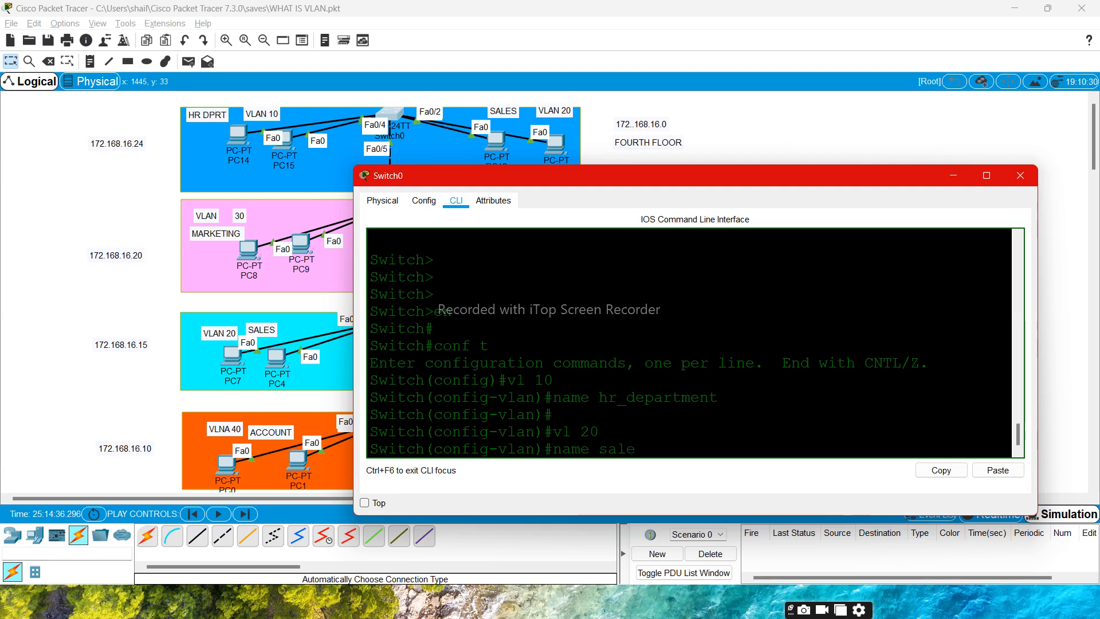
text(s)
key(Return)
key(Return)
key(Return)
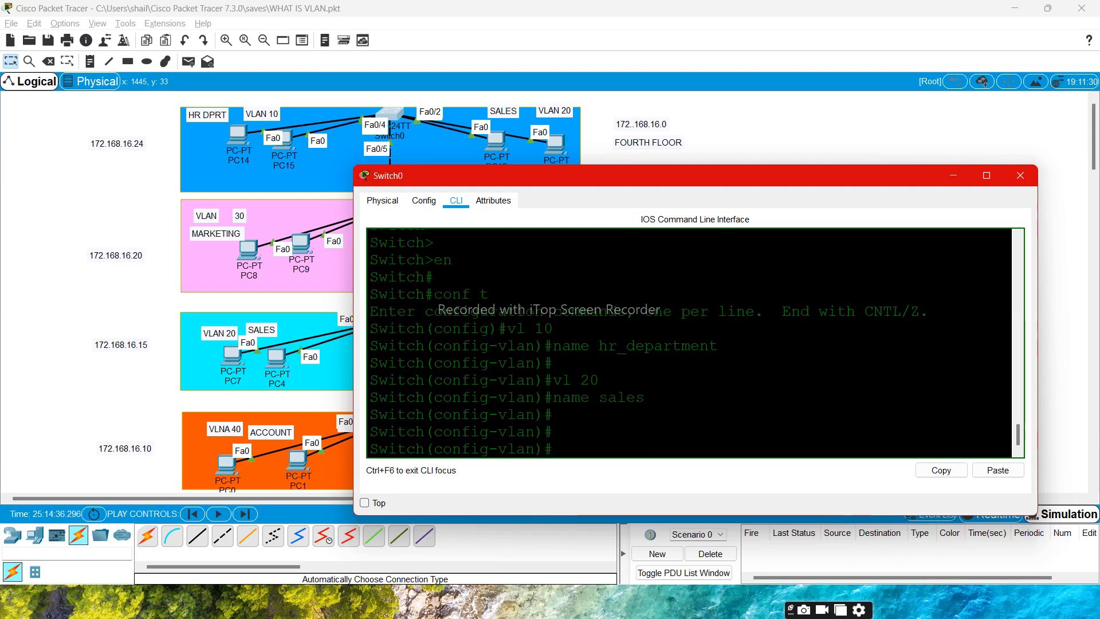
- Try to create and name VLAN 20 on Switch0 in a single line with vl 20 name sales
text(vl 20 )
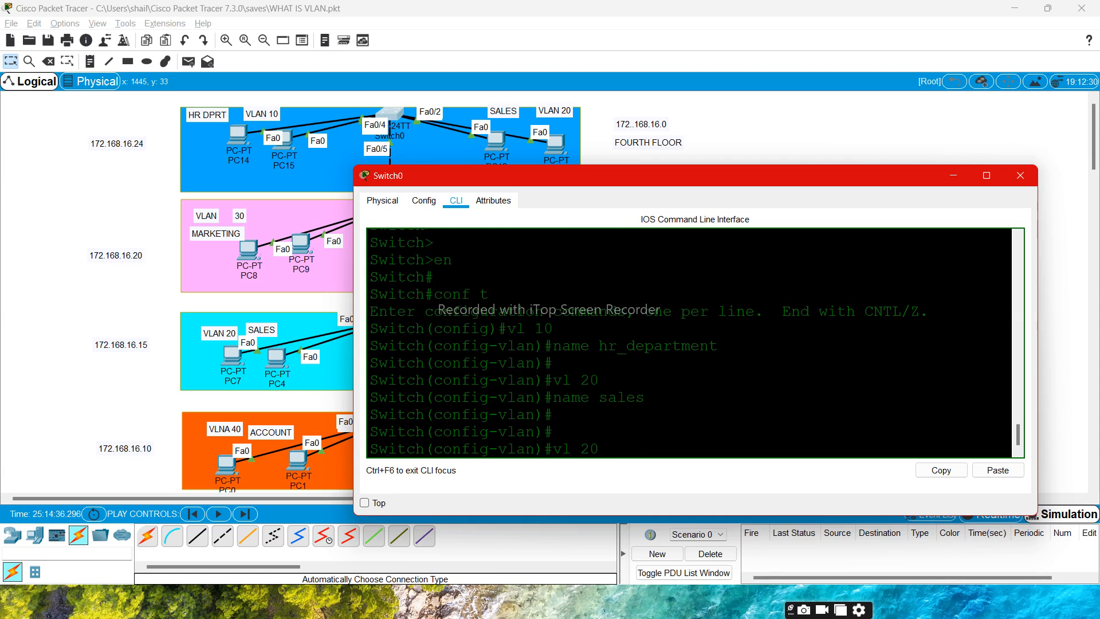
text(name sales)
key(Return)
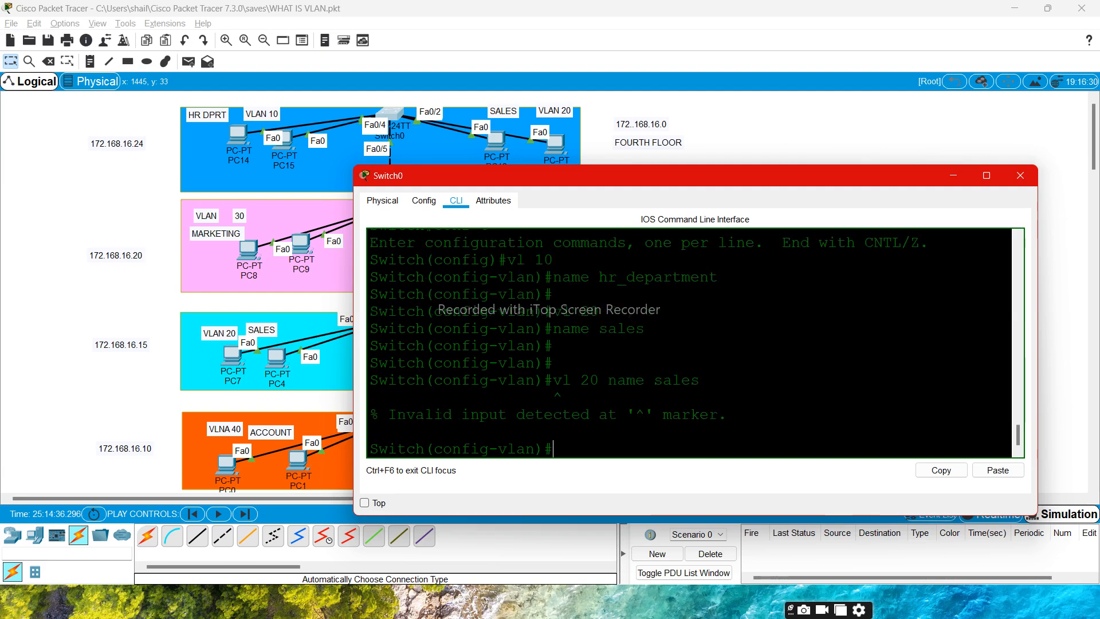
- Bring the full topology to the front, switch to Simulation mode and hide the event list
drag(801, 178, 836, 163)
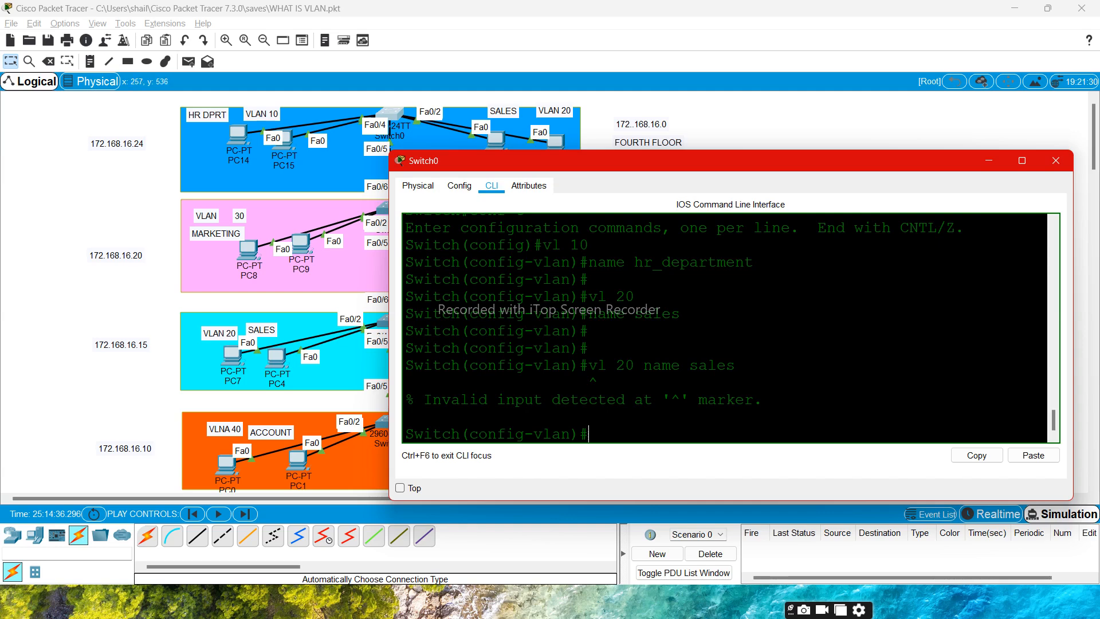
click(147, 398)
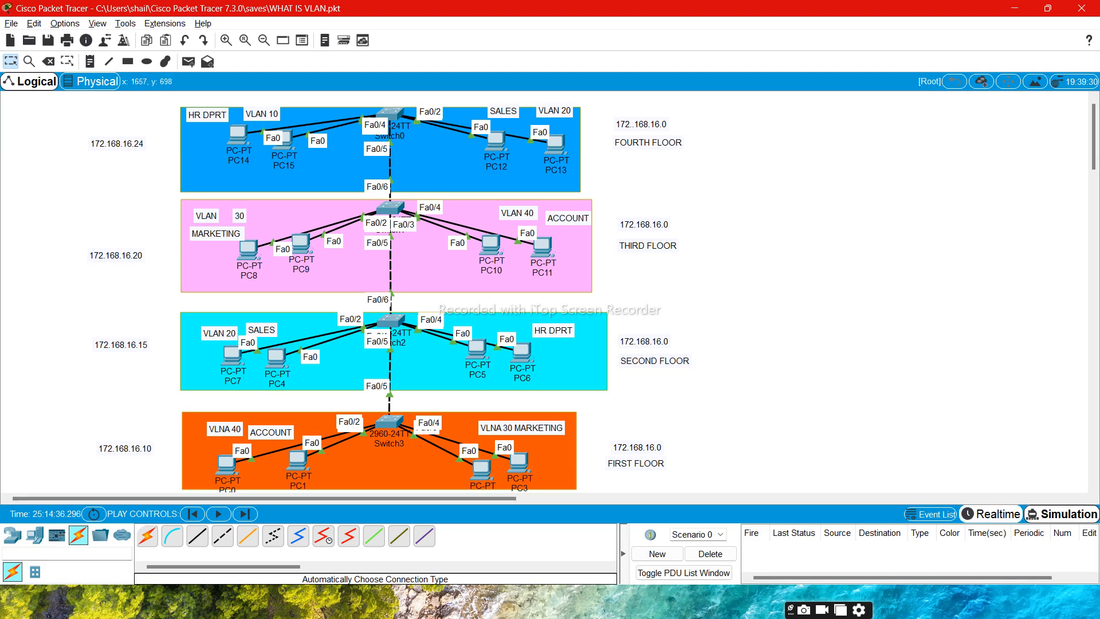
key(shift+r)
key(shift+s)
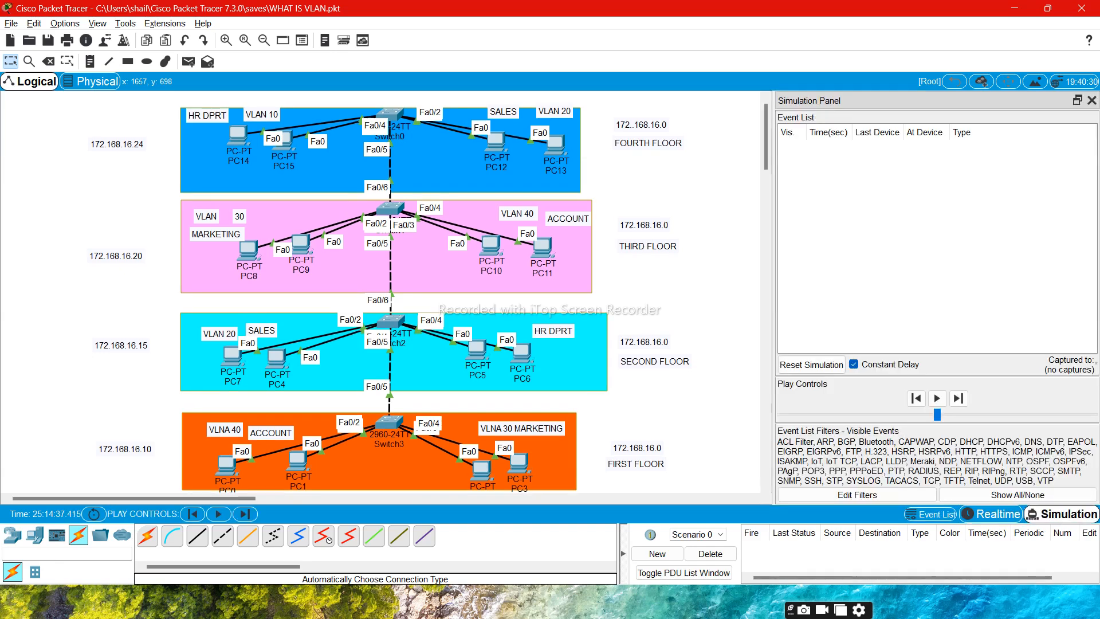
click(930, 514)
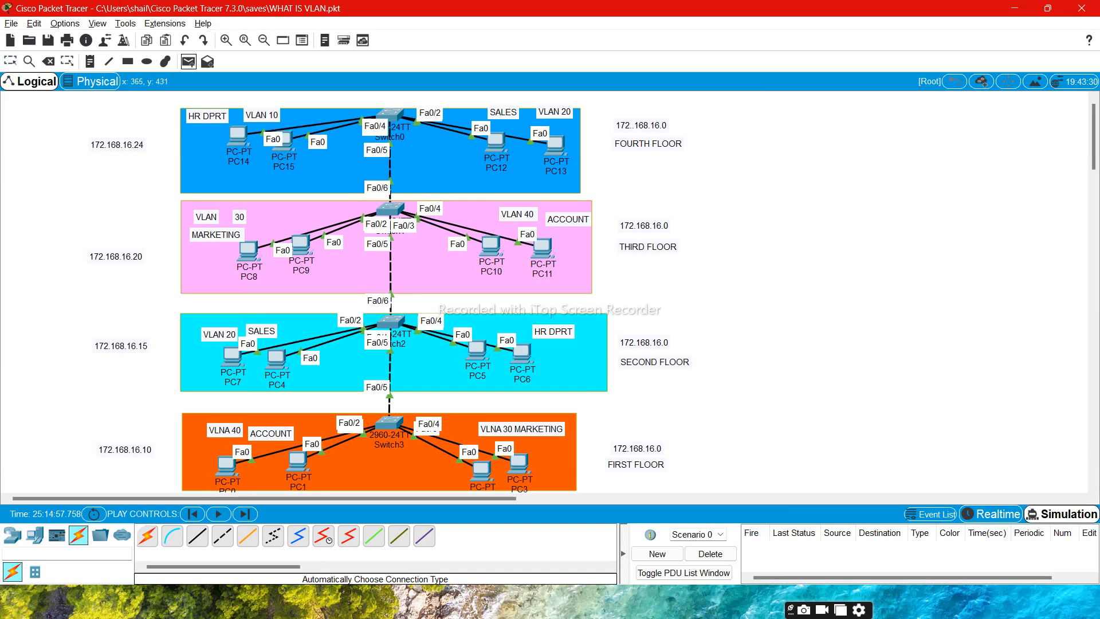
- Add a simple PDU from PC0 to PC7 and advance the simulation to watch its packets spread from Switch3
mouse_move(226, 467)
click(230, 469)
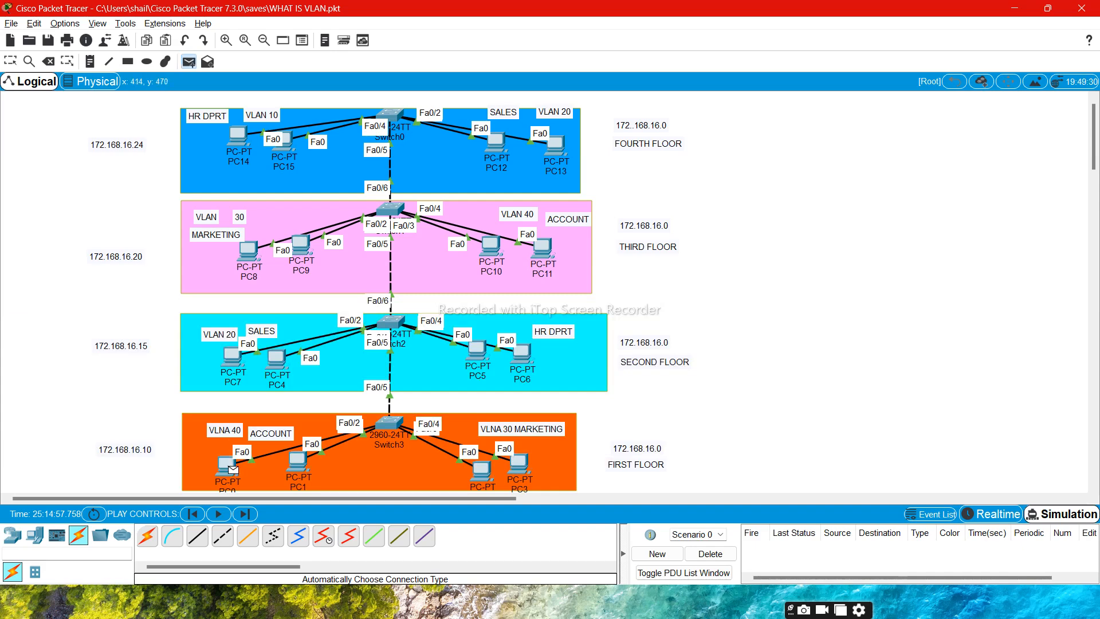
click(232, 356)
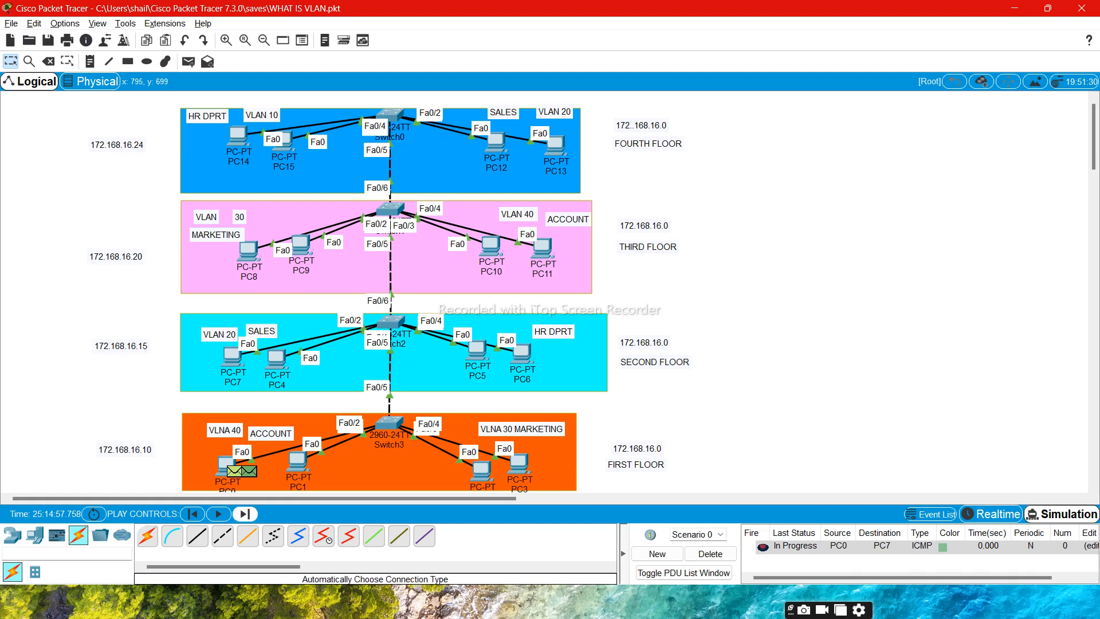
click(245, 513)
click(245, 514)
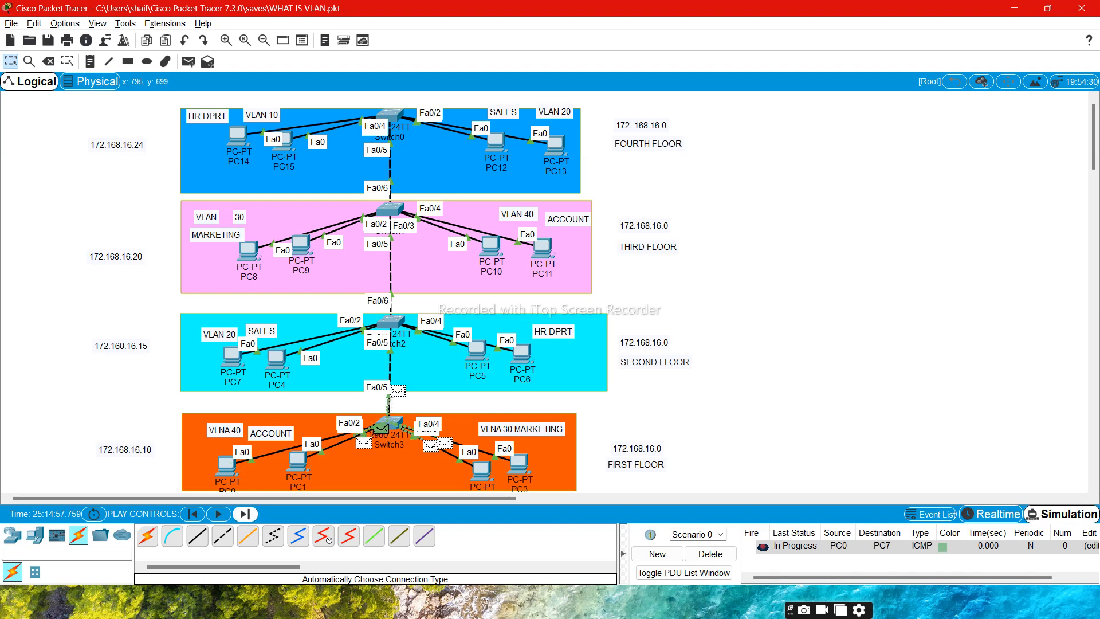
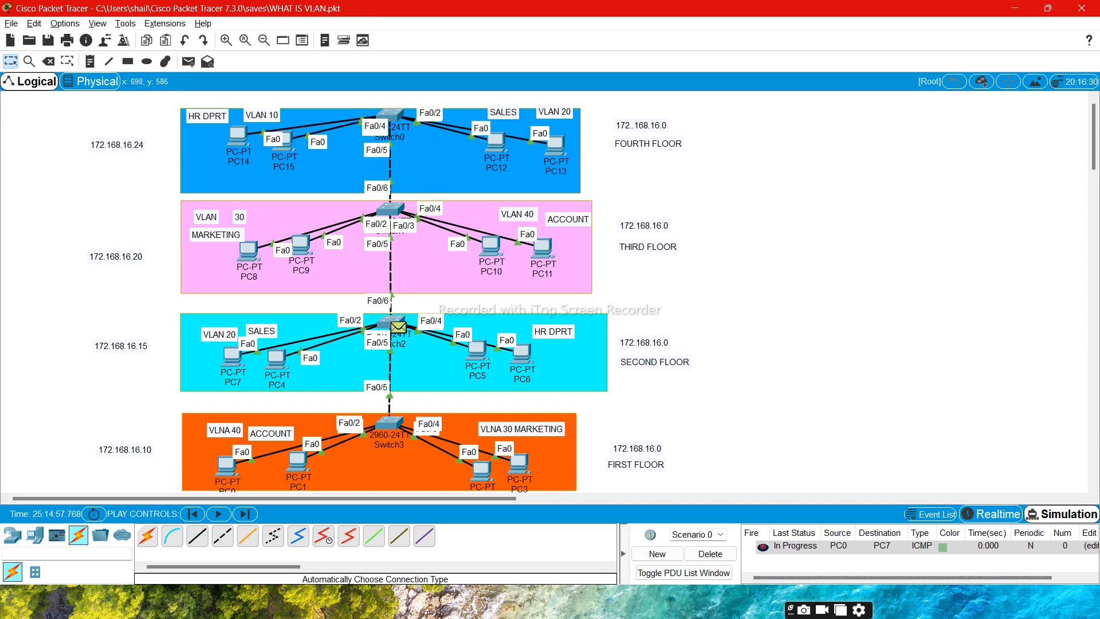
- Open Switch3's command line interface, narrow its window and place it beside the topology
click(393, 427)
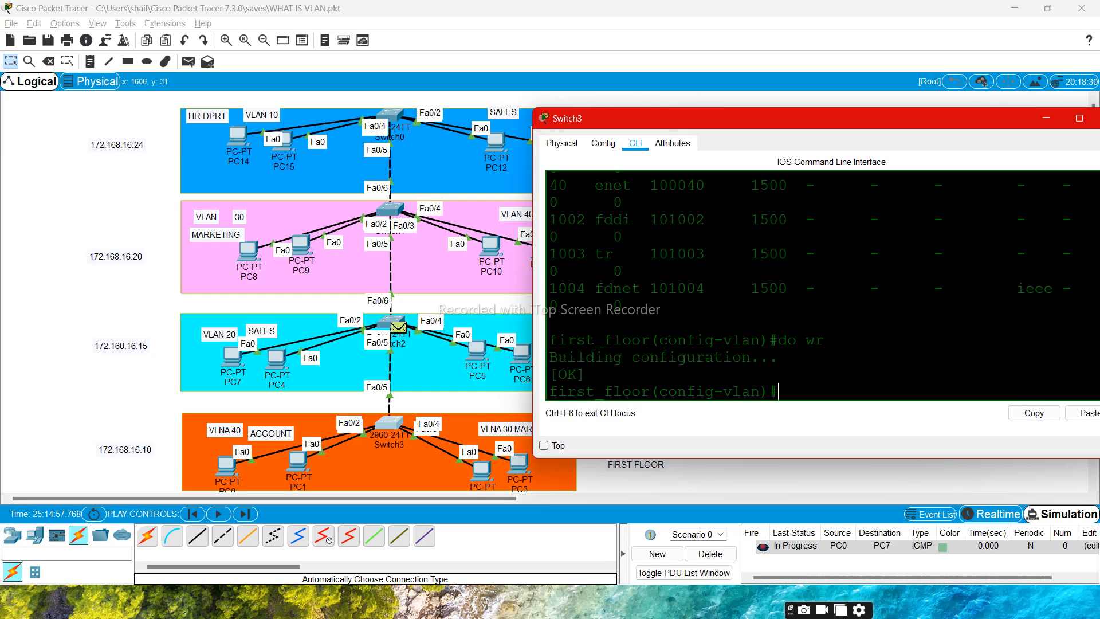
drag(933, 125, 808, 136)
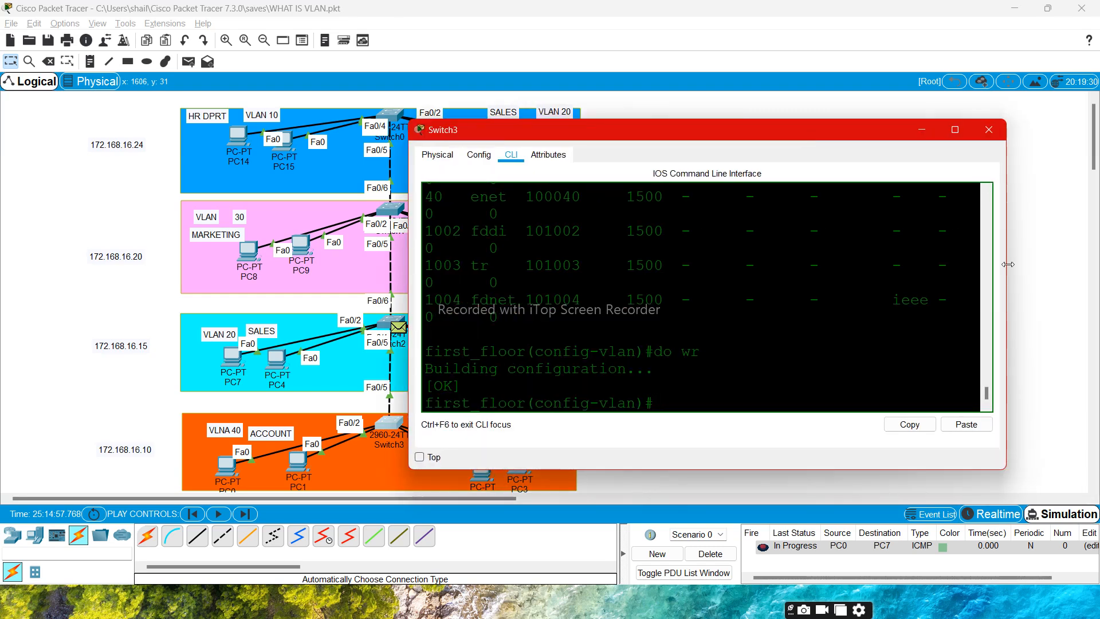
drag(1009, 264, 921, 264)
drag(630, 130, 810, 109)
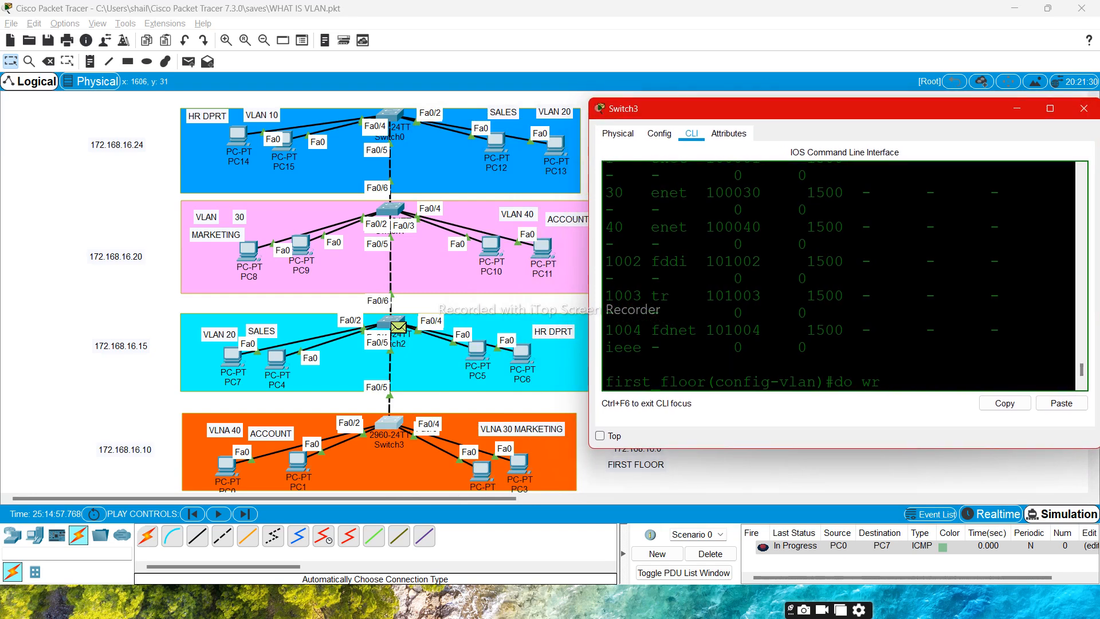
- Return Switch3 from VLAN configuration mode to global configuration mode with exit
key(Return)
key(Return)
key(Return)
key(Return)
key(Return)
key(Return)
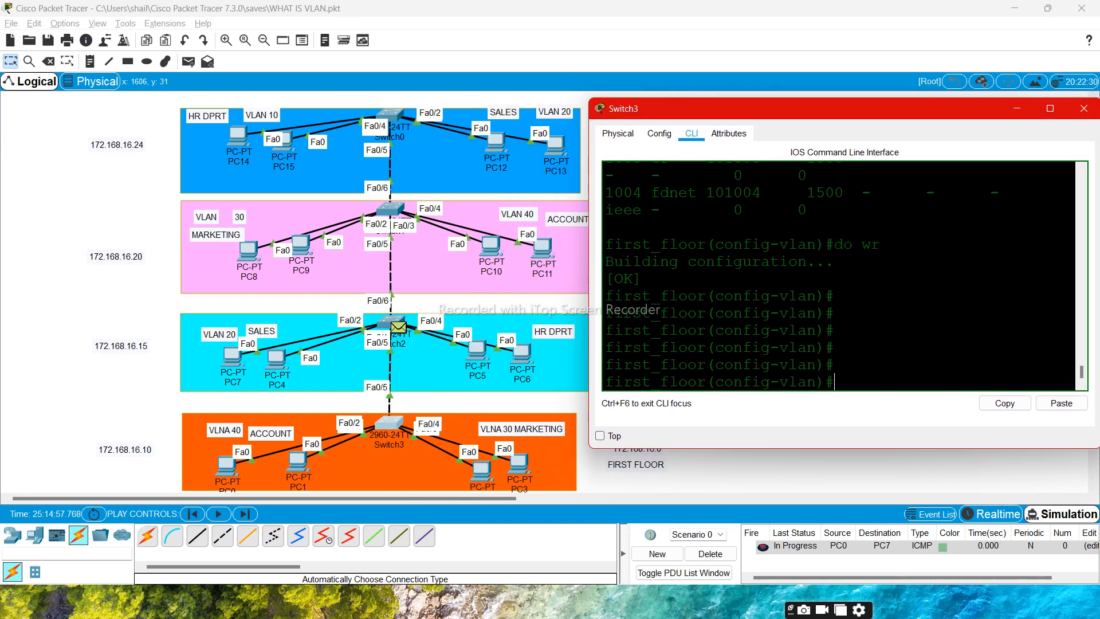
text(eixt)
key(Return)
text(exit)
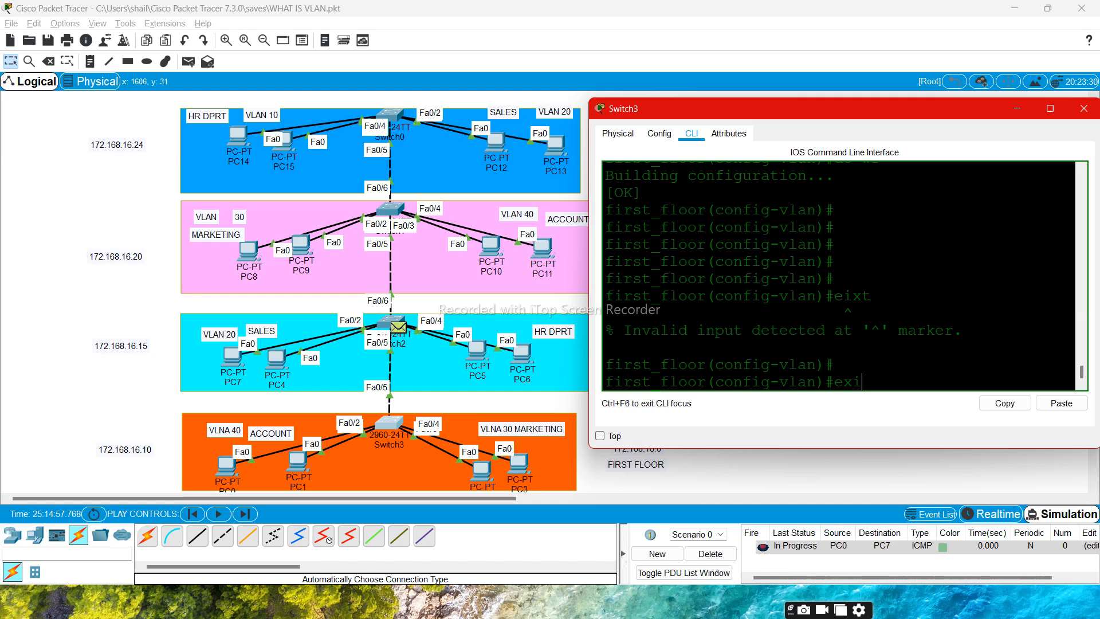
key(Return)
key(Return)
- Enter interface configuration for Switch3's FastEthernet 0/2 with int fa 0/2 and start a switchport command
text(irst_floor(config)#i)
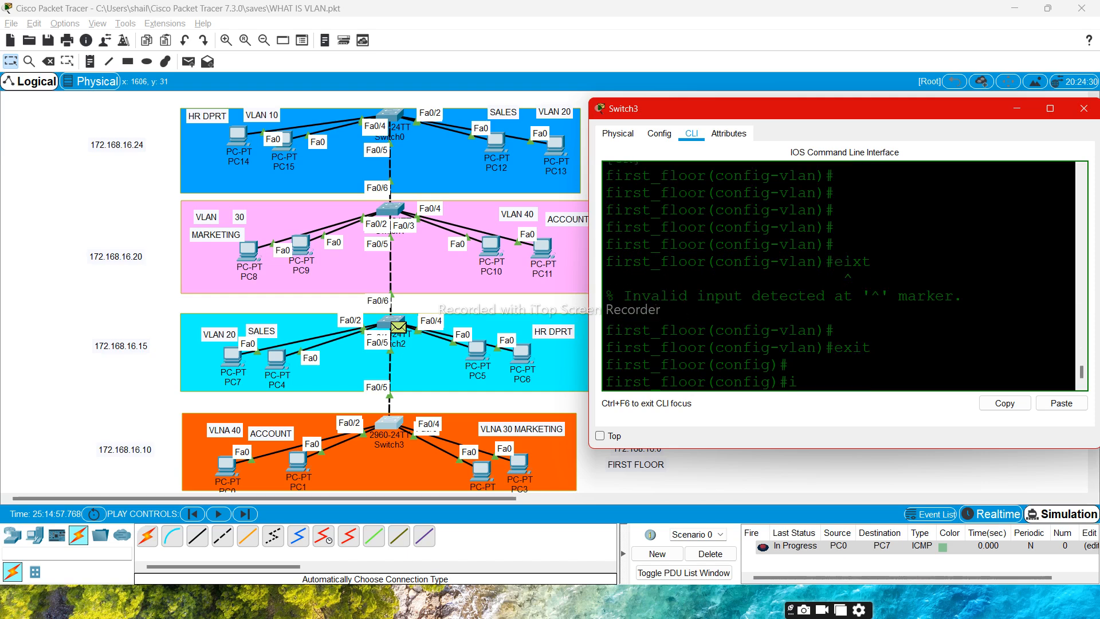
text(nt fa 0/2)
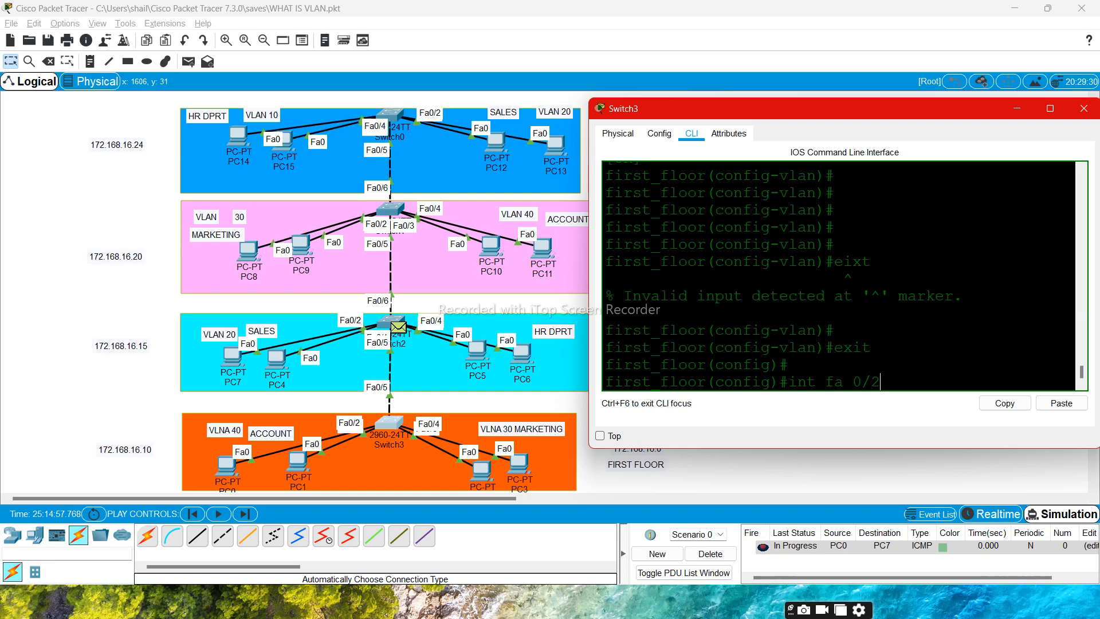
key(Return)
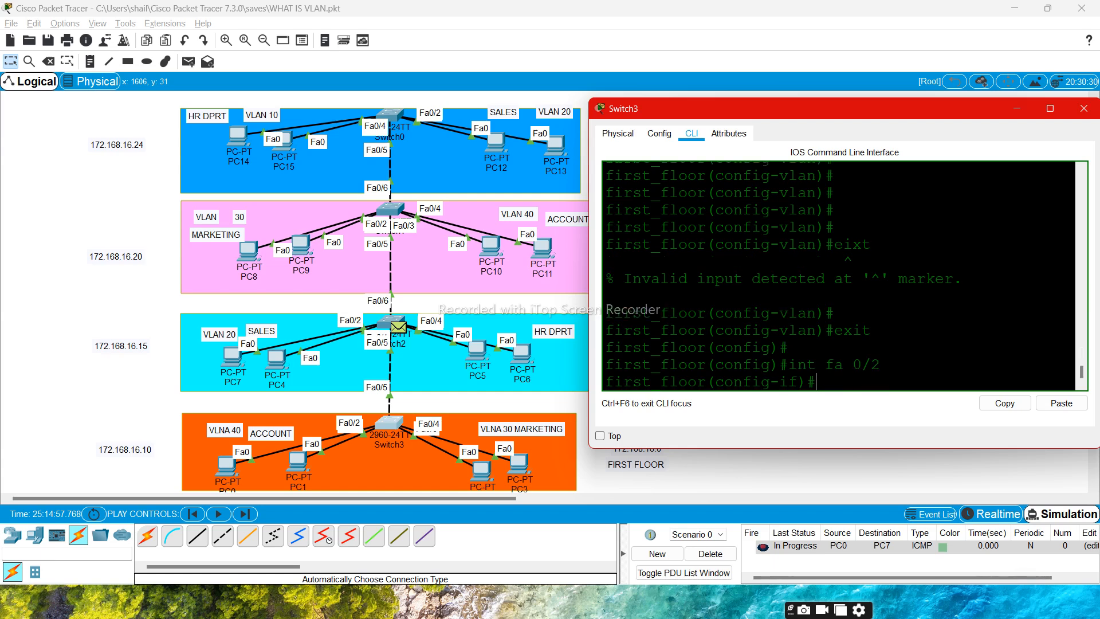
text(swi)
key(Tab)
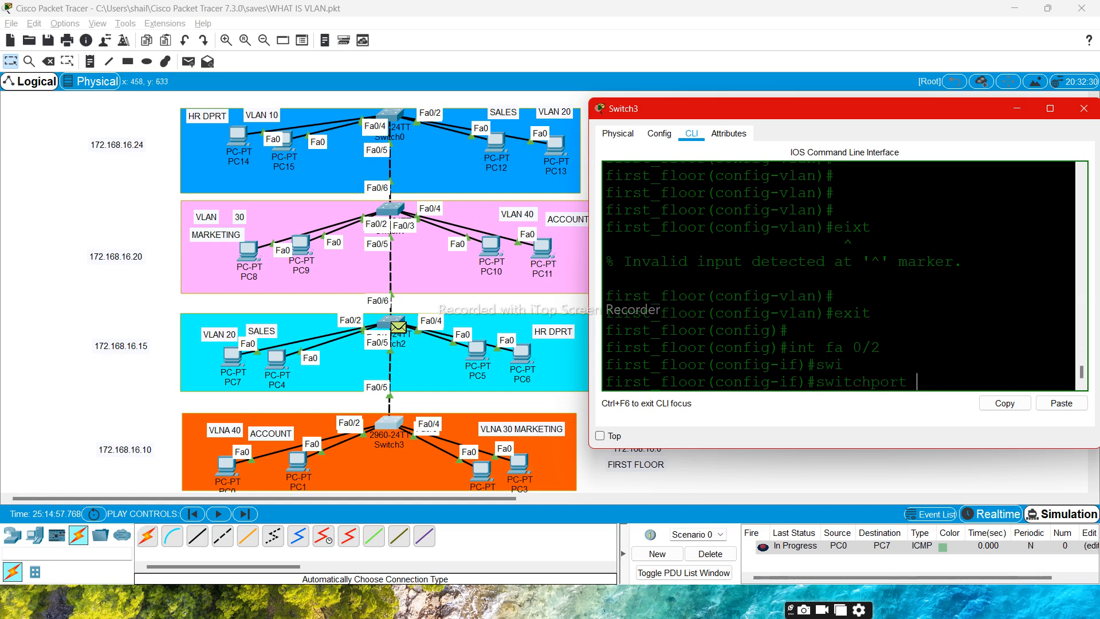
- Move PC0 slightly up on the first floor and bring Switch3's command line back
mouse_move(228, 467)
mouse_down()
mouse_move(218, 427)
mouse_move(228, 454)
mouse_up()
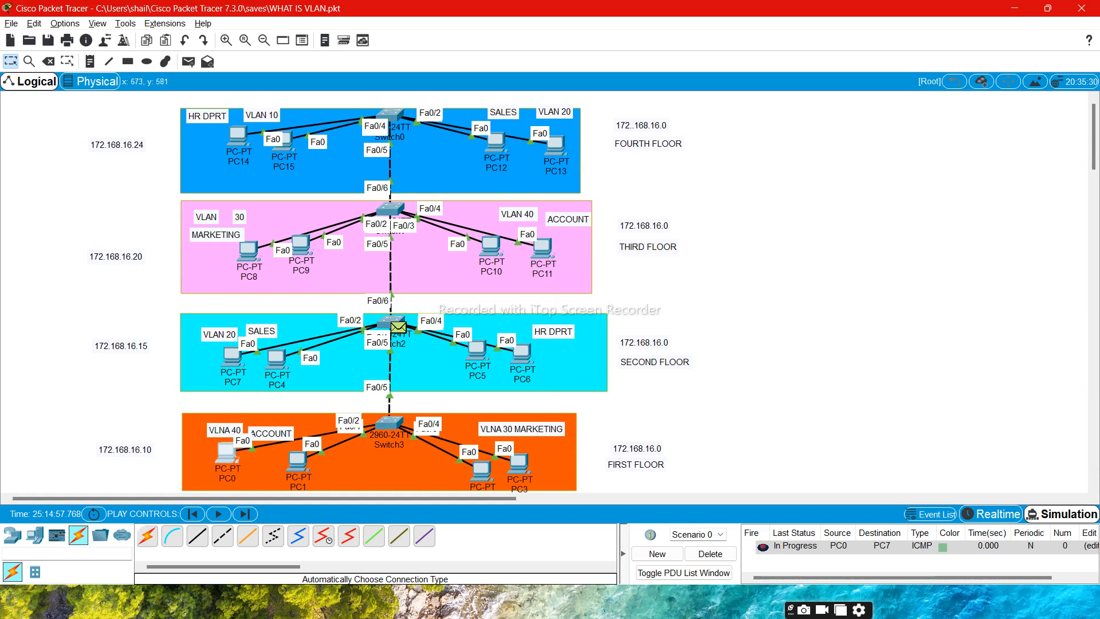
click(385, 423)
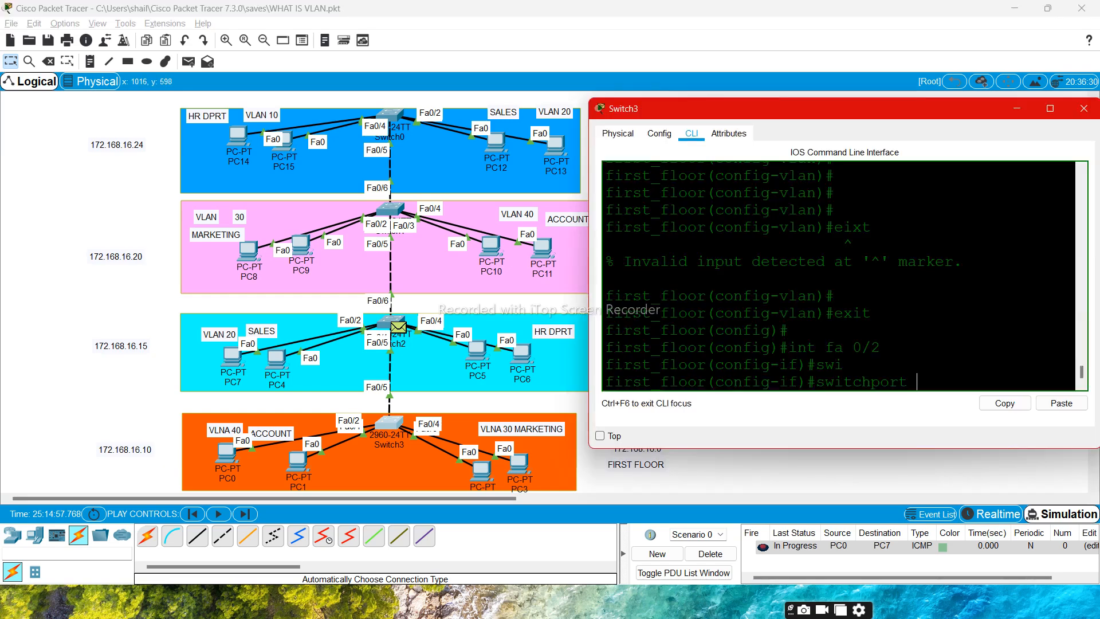
- Assign Switch3's FastEthernet 0/2 port to the account VLAN with switchport access vlan 40
key(BackSpace)
key(BackSpace)
key(BackSpace)
key(BackSpace)
key(BackSpace)
key(BackSpace)
key(BackSpace)
key(BackSpace)
key(BackSpace)
key(BackSpace)
key(BackSpace)
text(swi)
key(Tab)
text(ac)
key(Tab)
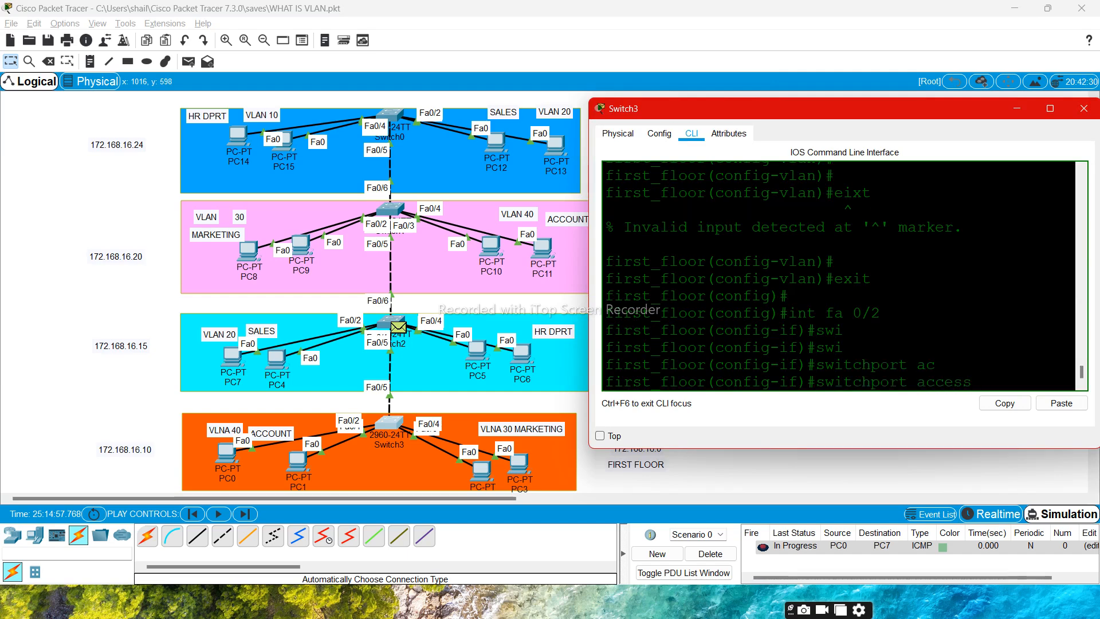
text(vl)
key(Tab)
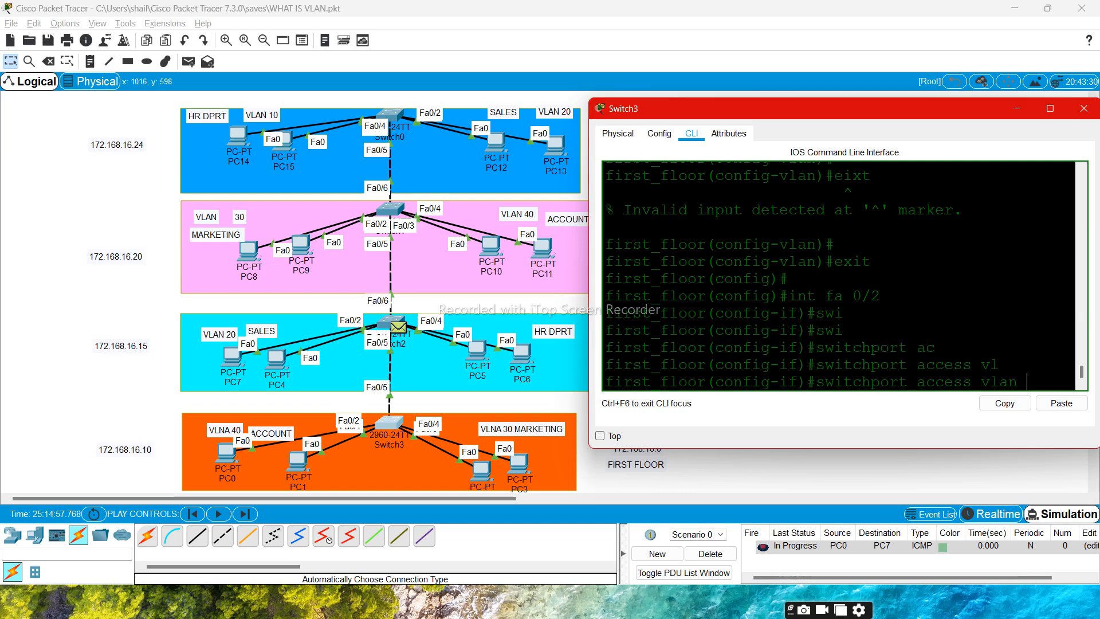
text(40)
key(Return)
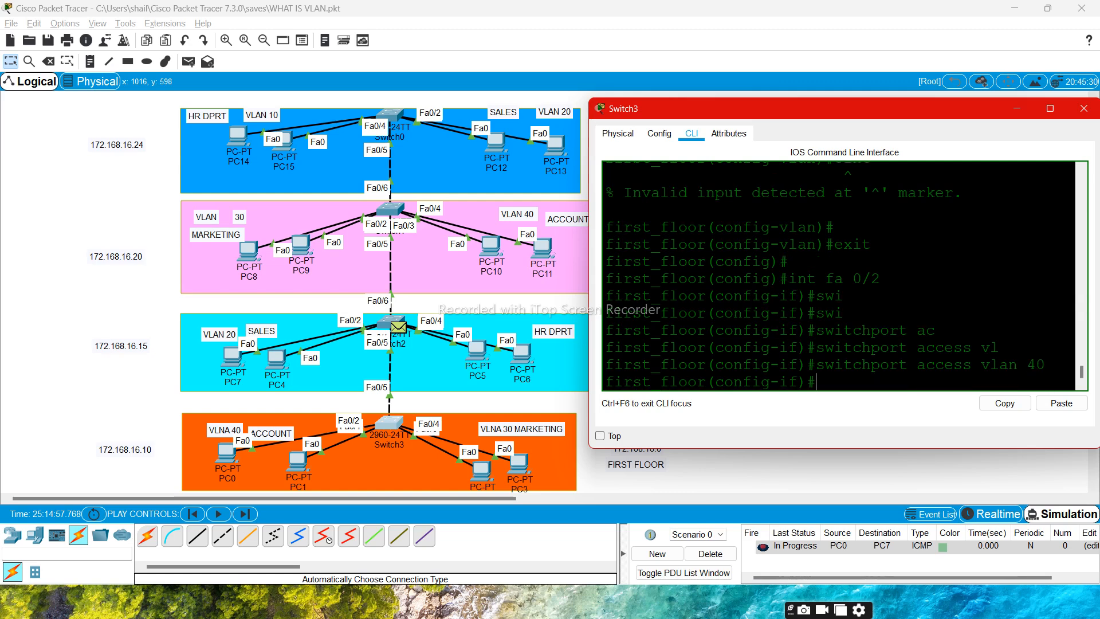
- Assign Switch3's FastEthernet 0/1 port to the account VLAN with int fa 0/1 and switchport access vlan 40
key(Up)
key(Up)
key(BackSpace)
text(1)
key(Return)
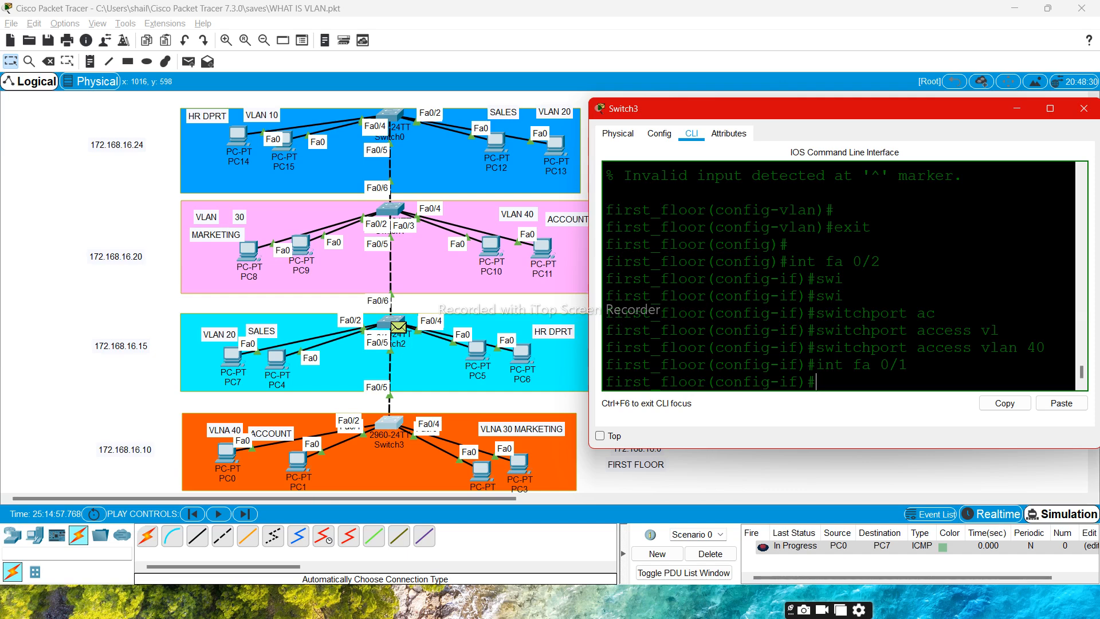
key(Up)
key(Up)
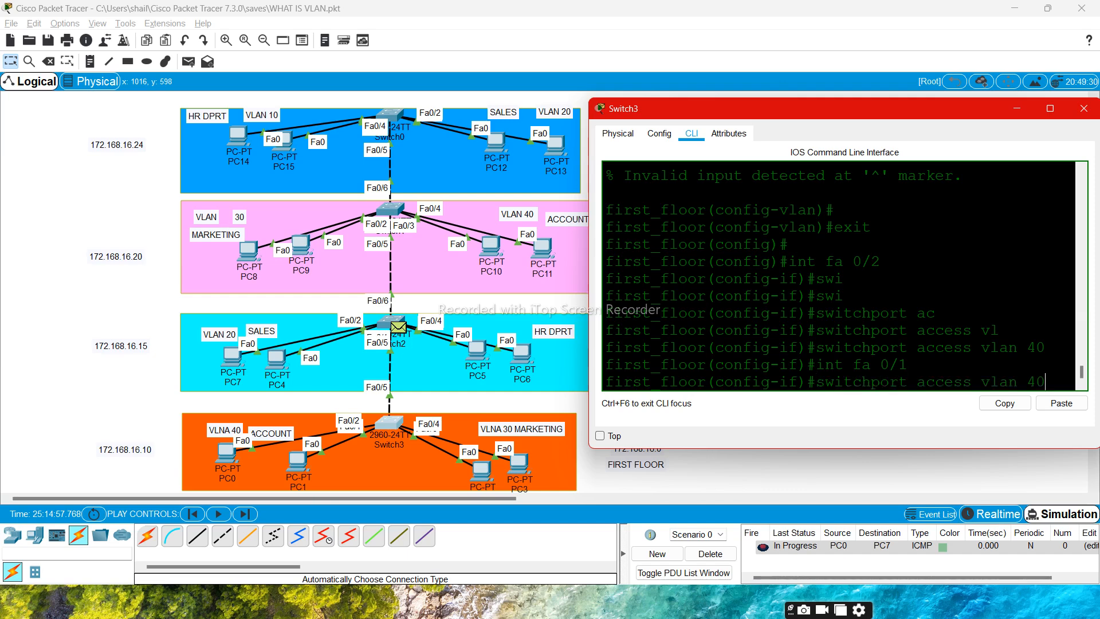
key(Return)
key(Return)
key(Return)
key(Return)
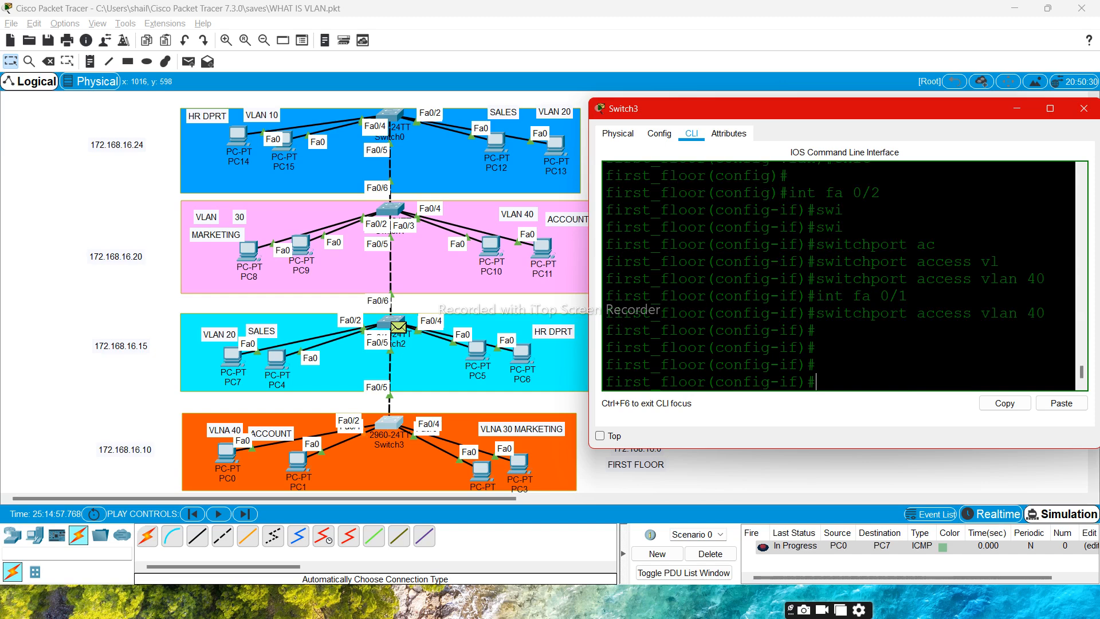
- List Switch3's VLANs with do sh vl, check the ports of the account VLAN and maximize the command-line window
text(do sh vl)
key(Return)
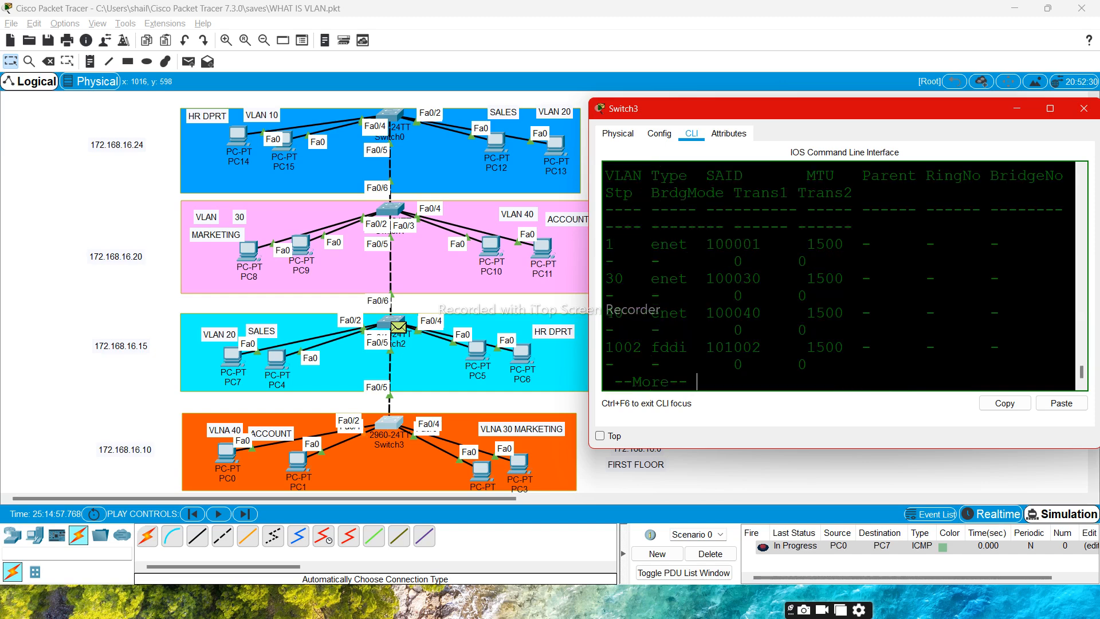
scroll(839, 276, up, 5)
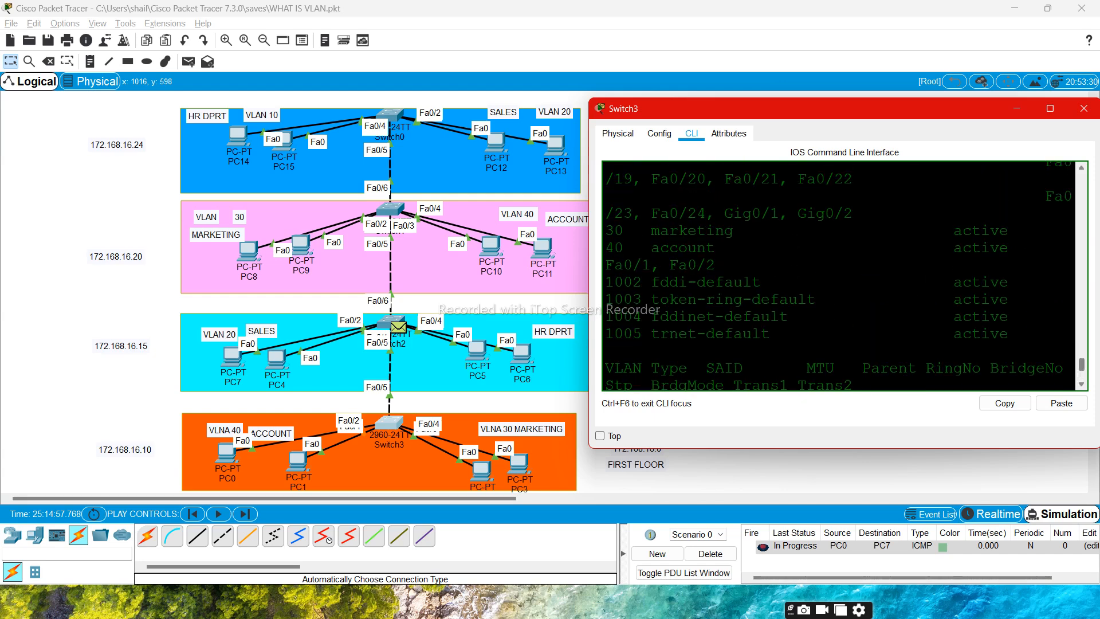
scroll(839, 276, down, 1)
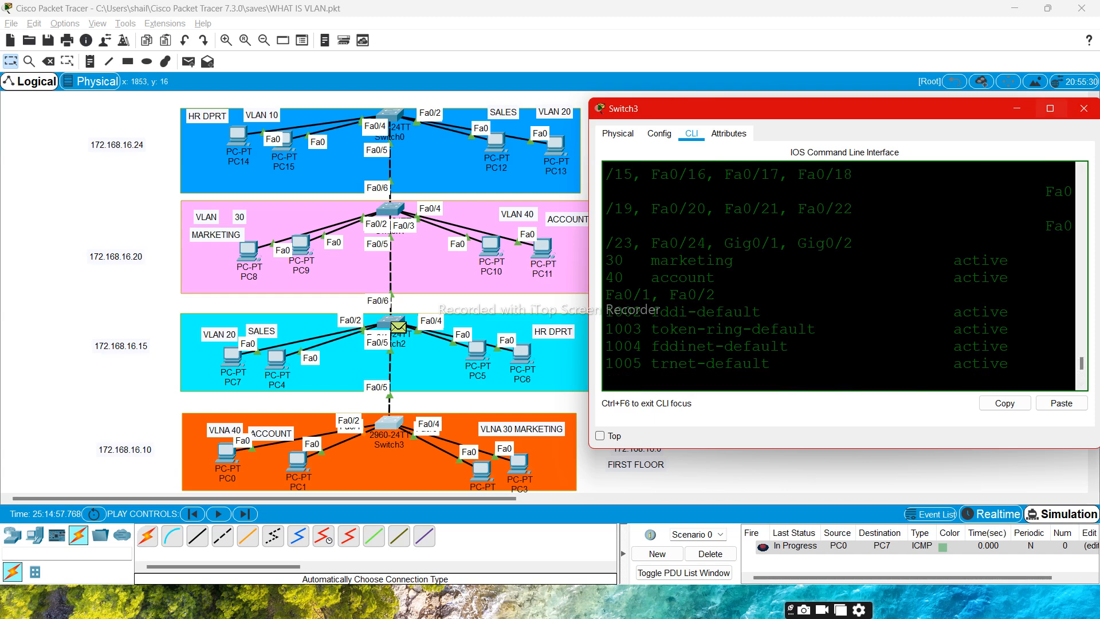
click(1050, 108)
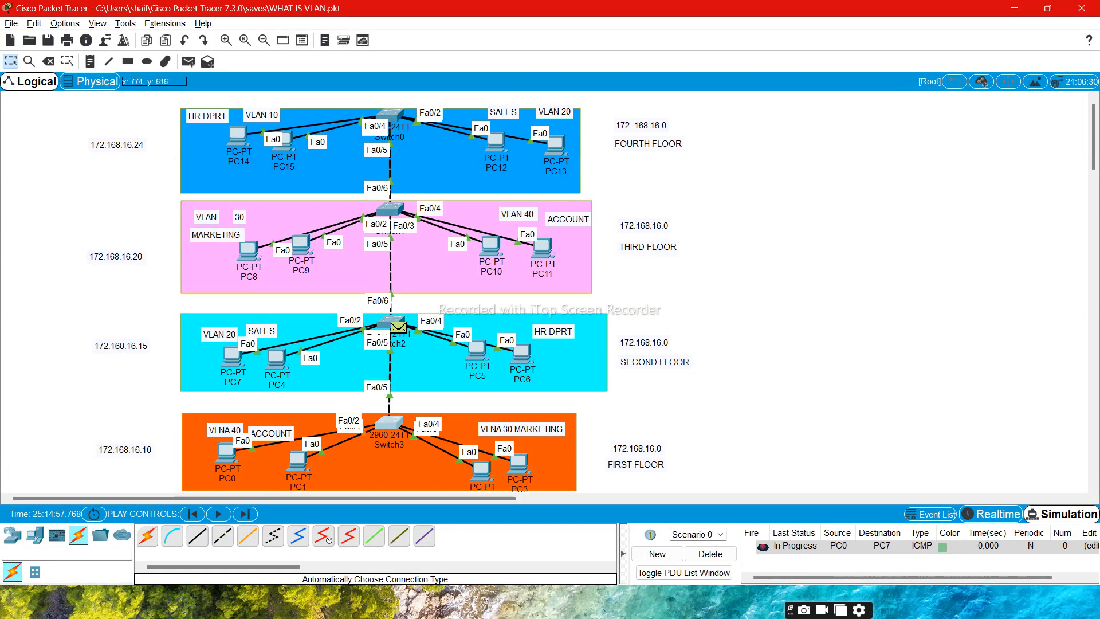
- Move the first-floor PC next to PC3 slightly away from it and bring Switch3's command line back
mouse_move(479, 472)
mouse_down()
mouse_move(456, 485)
mouse_move(464, 478)
mouse_up()
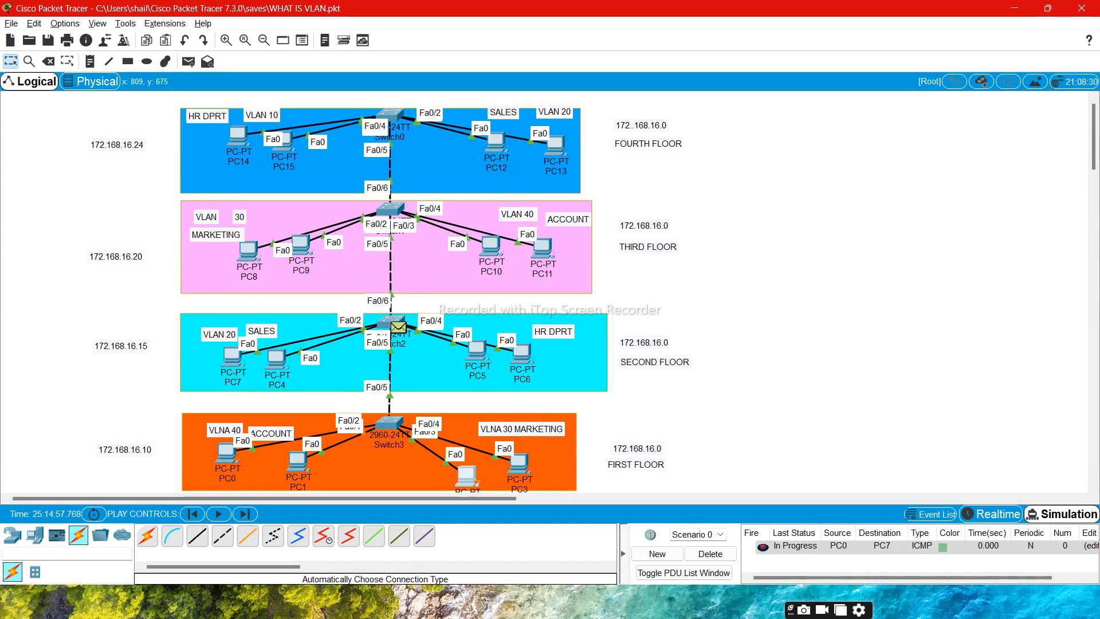
key(alt+Tab)
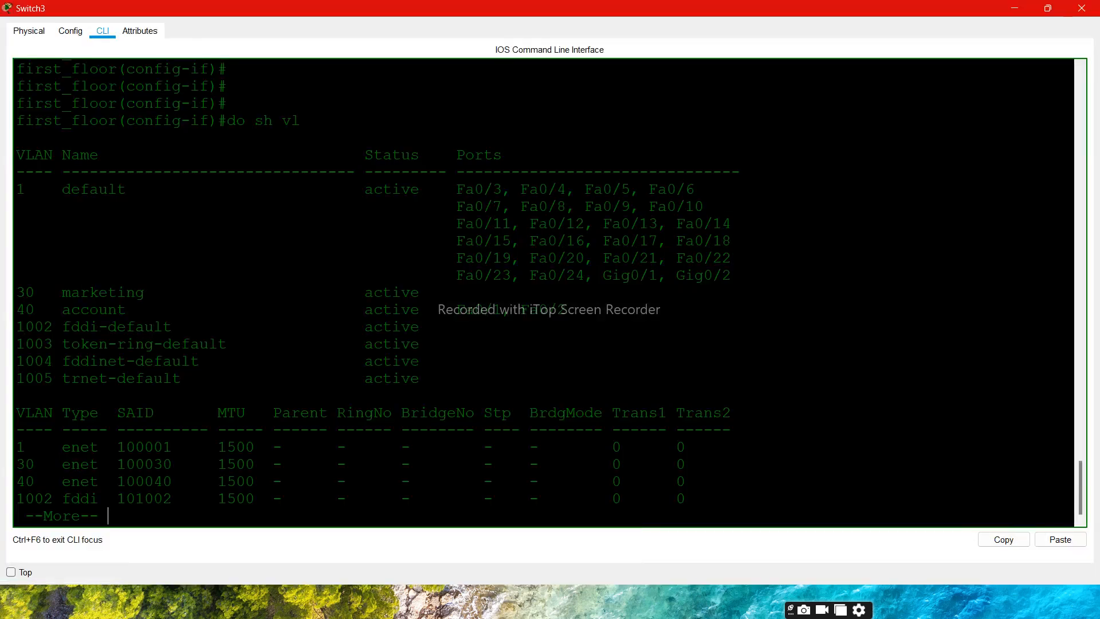
- Page through the rest of Switch3's VLAN listing and return to global configuration mode with exit
key(Return)
key(Return)
key(Return)
key(Return)
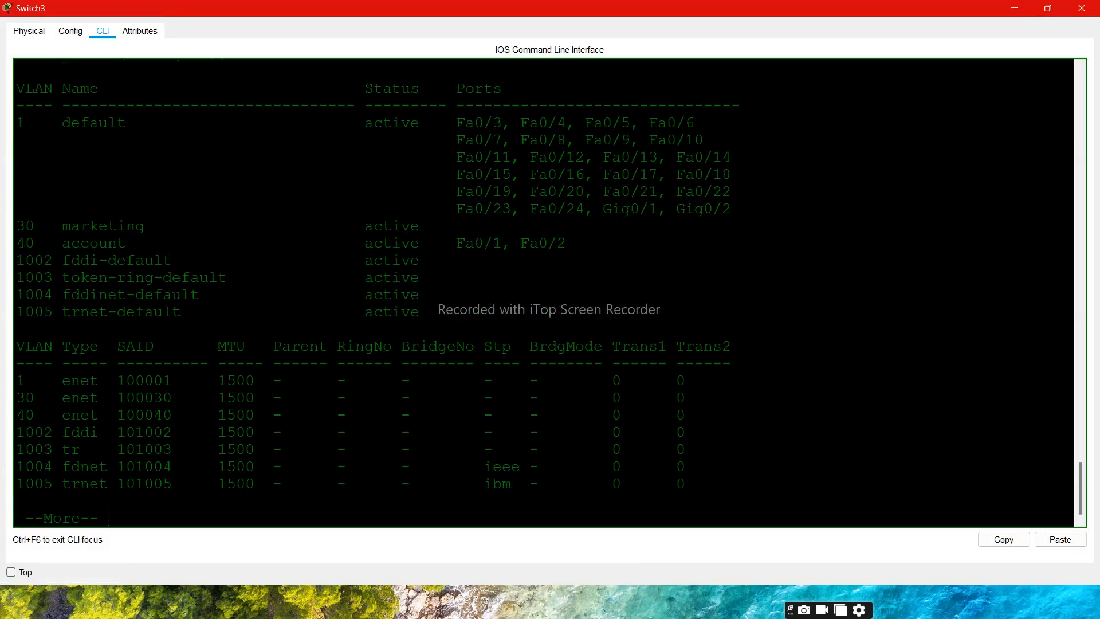
key(Return)
key(ctrl+c)
text(exit)
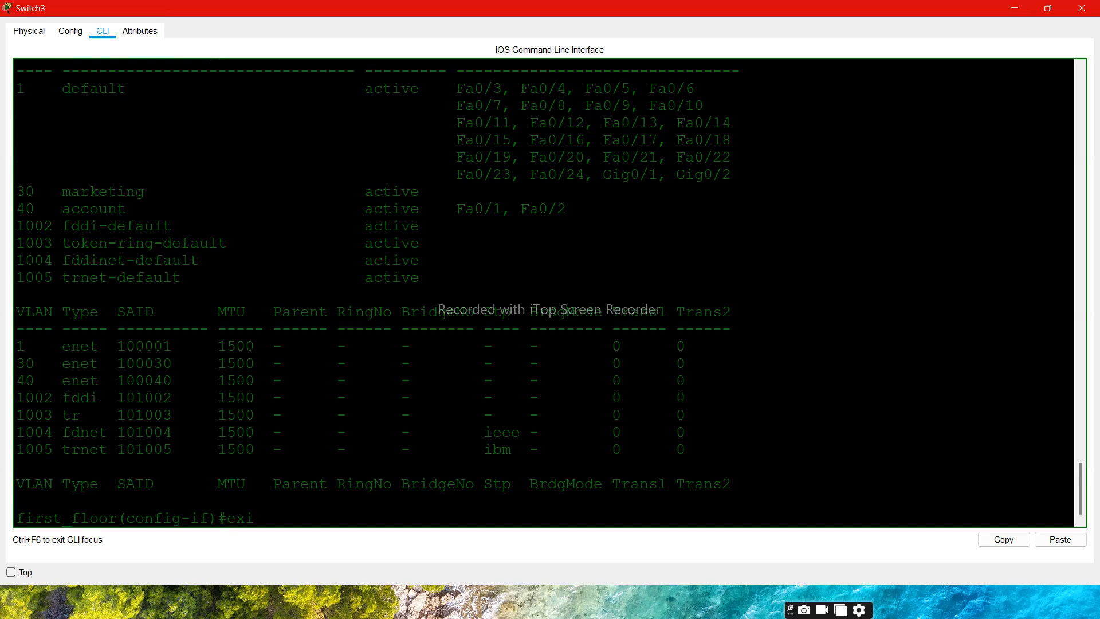
key(Return)
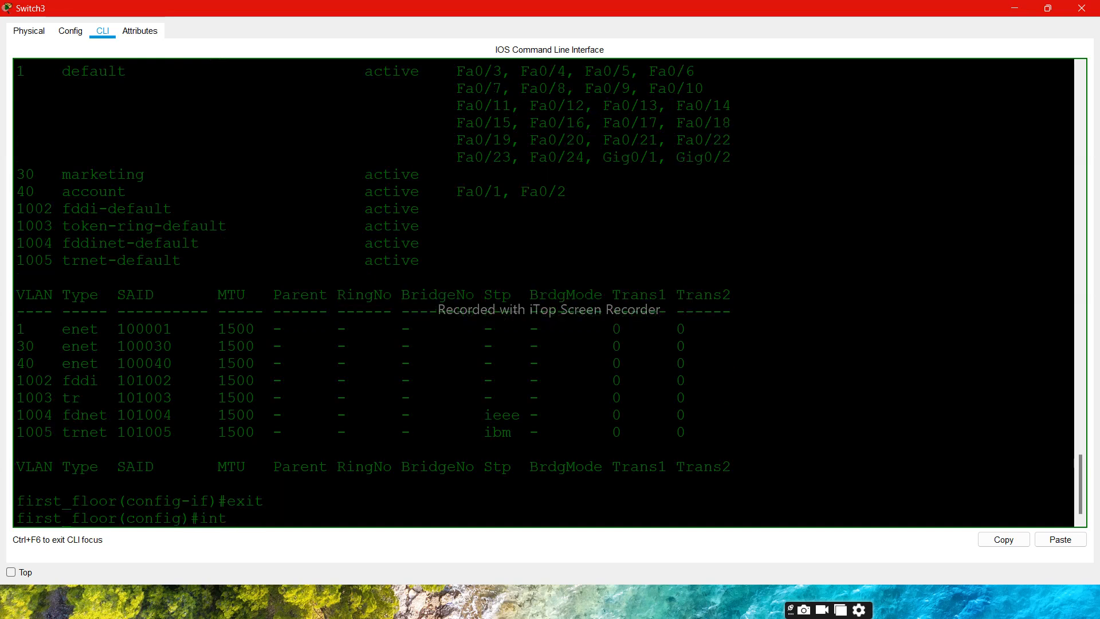
- Try to select Switch3's FastEthernet ports 3 and 4 together with int range fa 0/3,4
text(int fa)
key(BackSpace)
key(BackSpace)
key(BackSpace)
text(ran)
key(Tab)
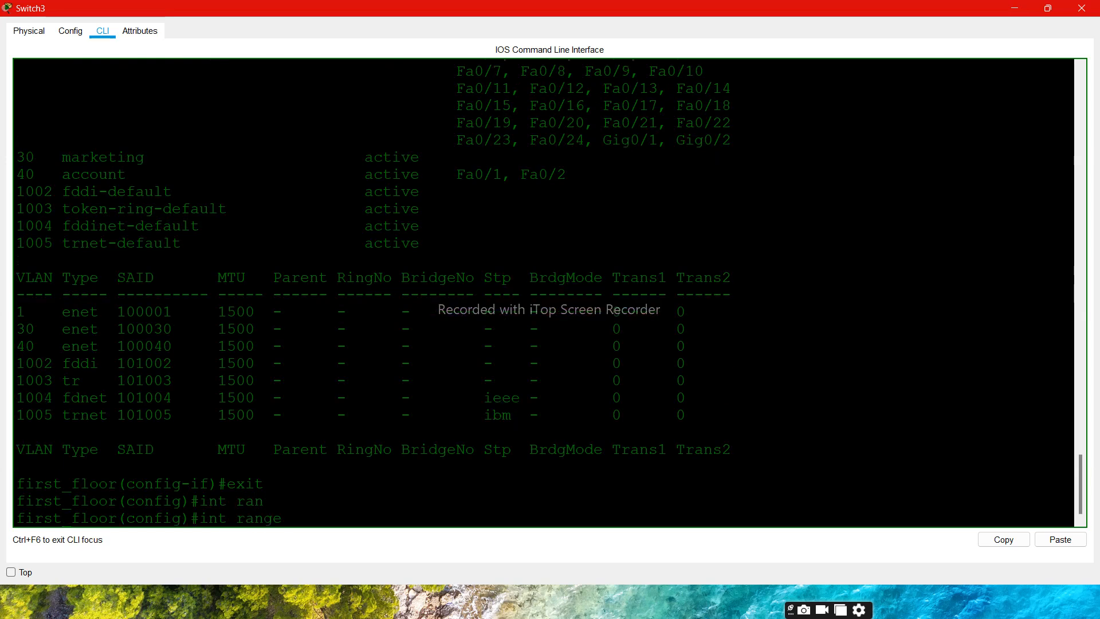
text(fa 0/3,4)
key(Return)
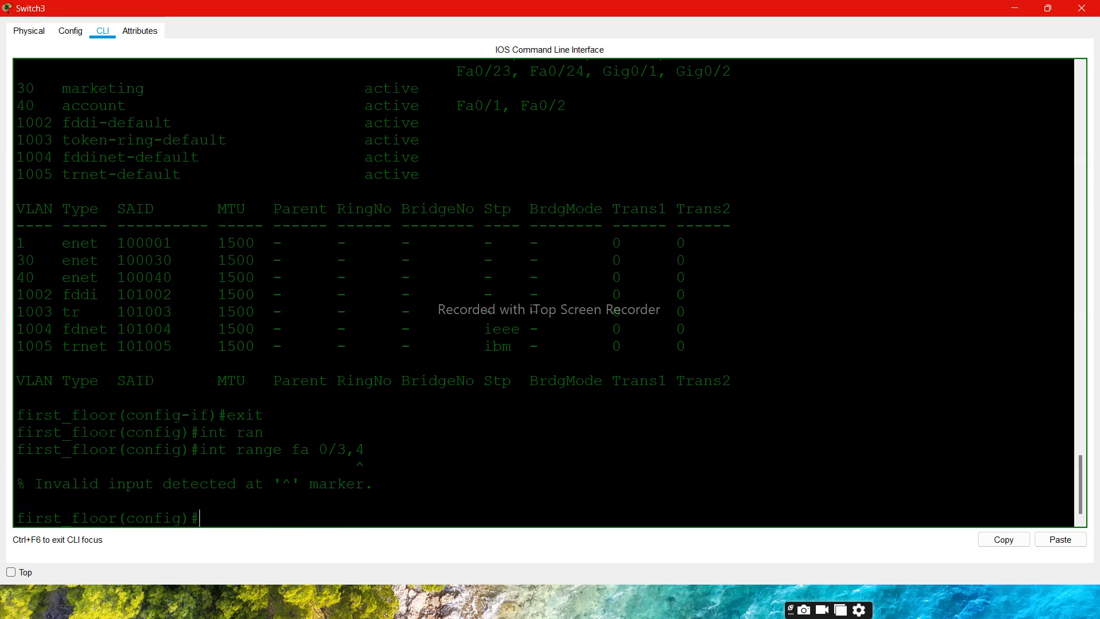
- Enter interface range configuration for Switch3's FastEthernet ports 3 and 4 with int range fa 0/3-4
key(Up)
key(BackSpace)
key(BackSpace)
text(-4)
key(Return)
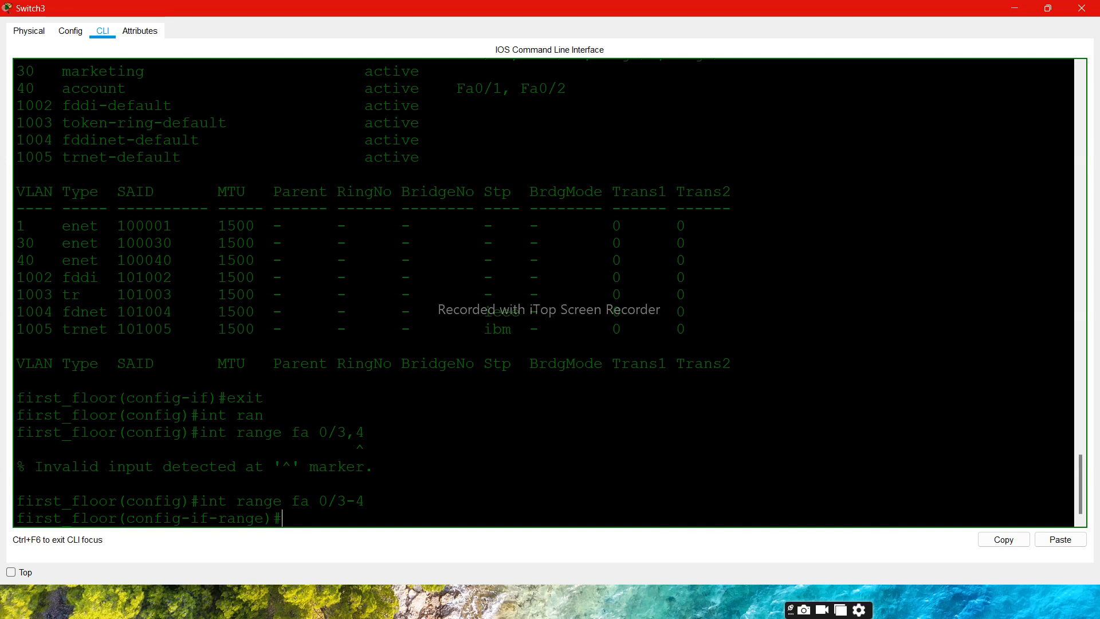
- Try to put the selected port range into the marketing VLAN with switchport vl 30
text(swi)
key(Tab)
text(vl)
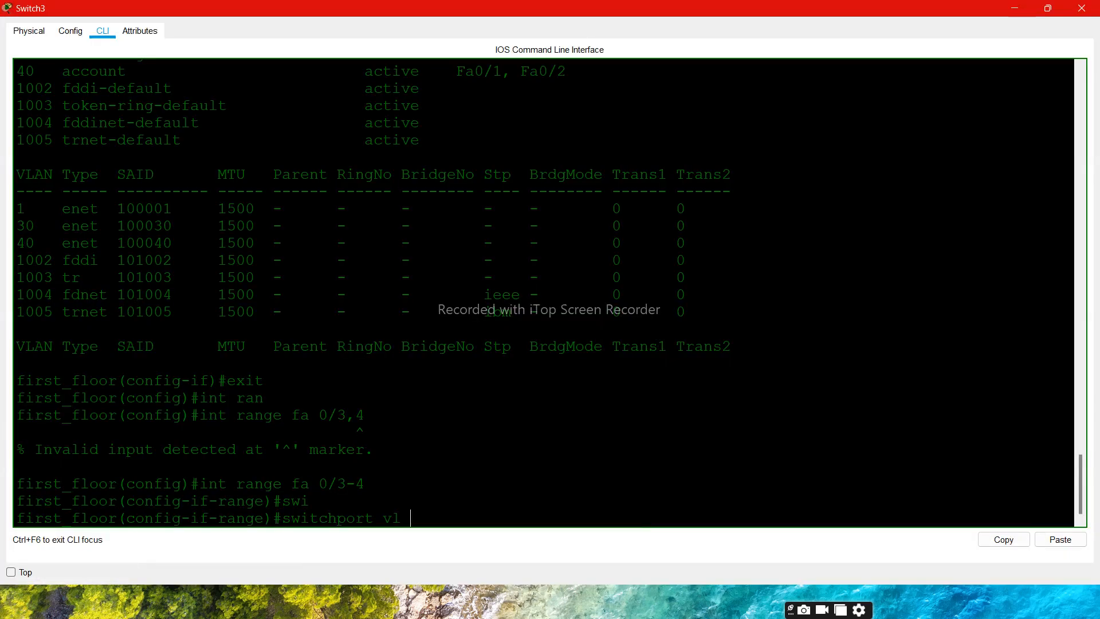
text(30)
key(Return)
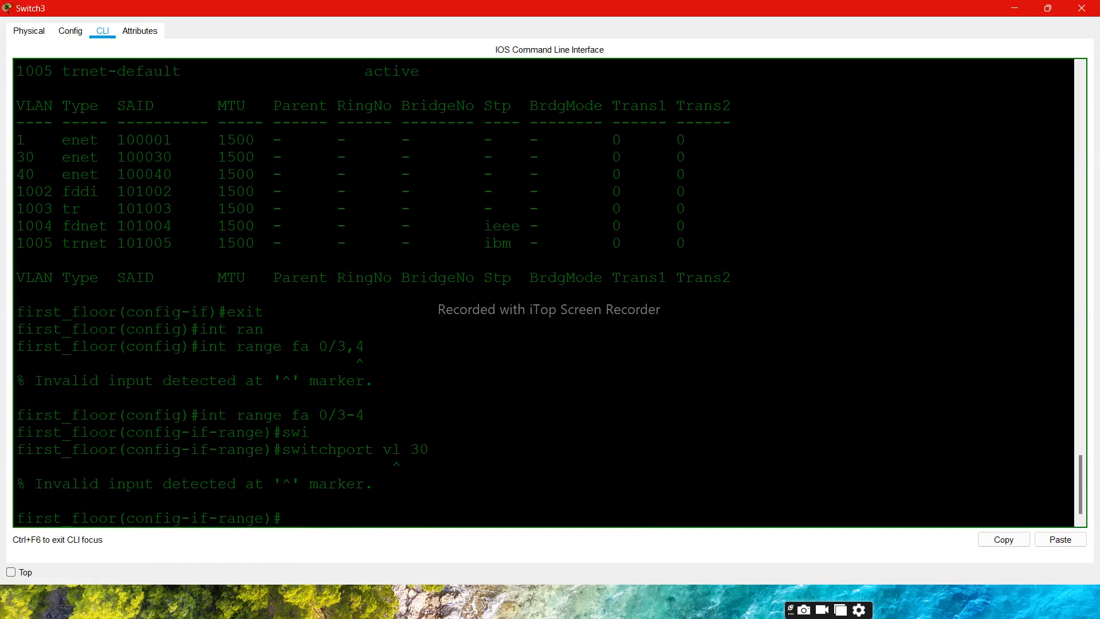
- Assign Switch3's FastEthernet 0/3-4 range to the marketing VLAN with switchport access vl 30
text(swi)
key(Tab)
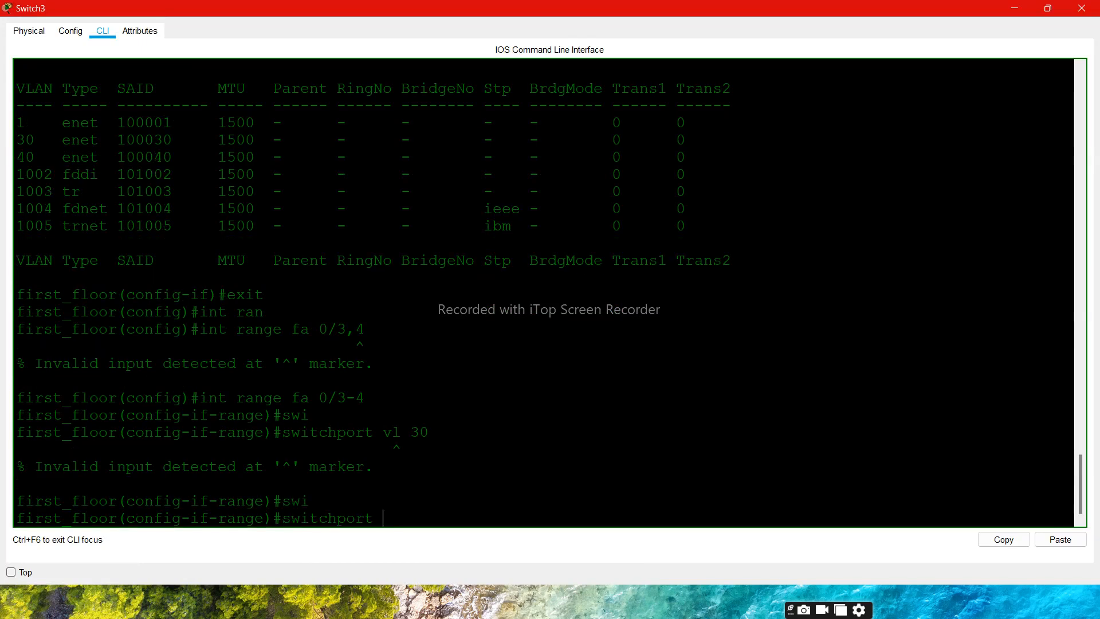
text(acc)
key(Tab)
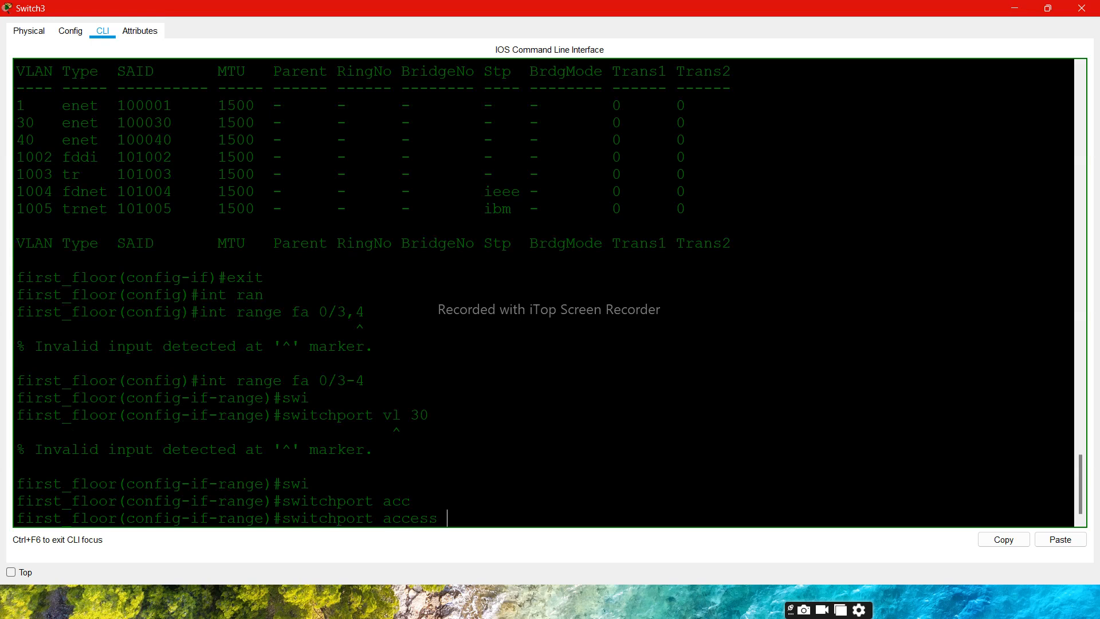
text(vl 30)
key(Return)
key(Return)
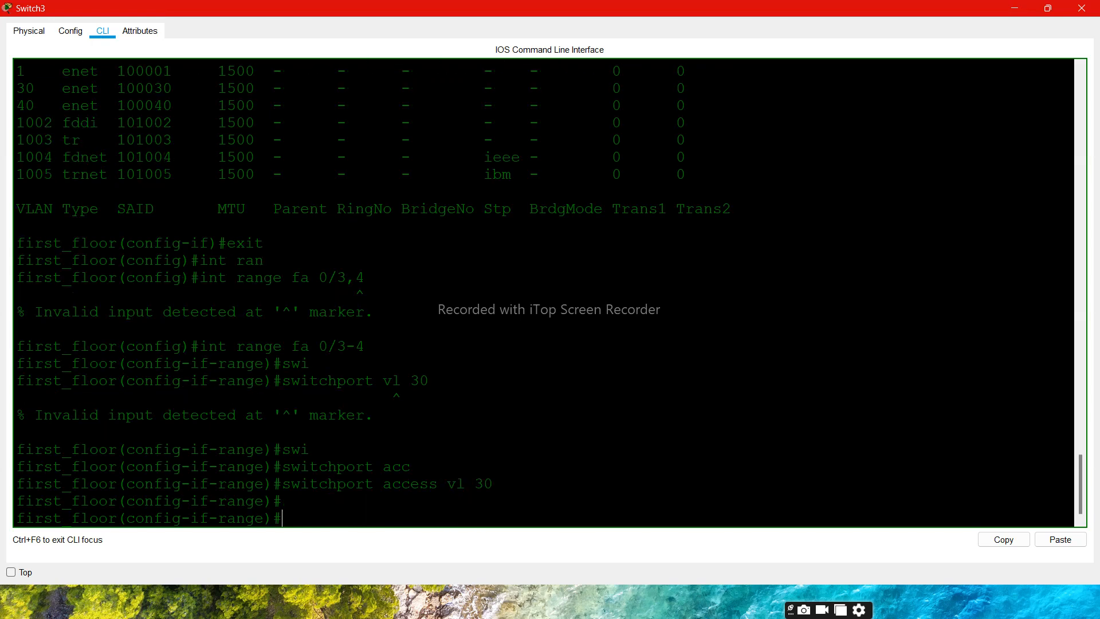
- List the VLANs with do sh vl to check the marketing VLAN's ports, and quit the listing
text(do sh vl)
key(Return)
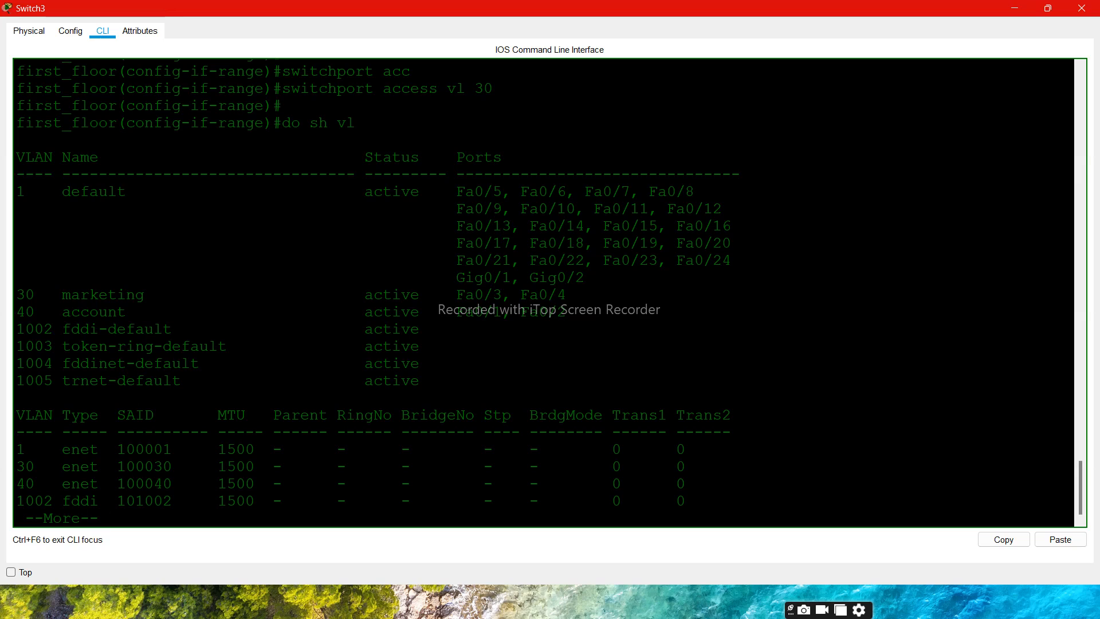
text(q)
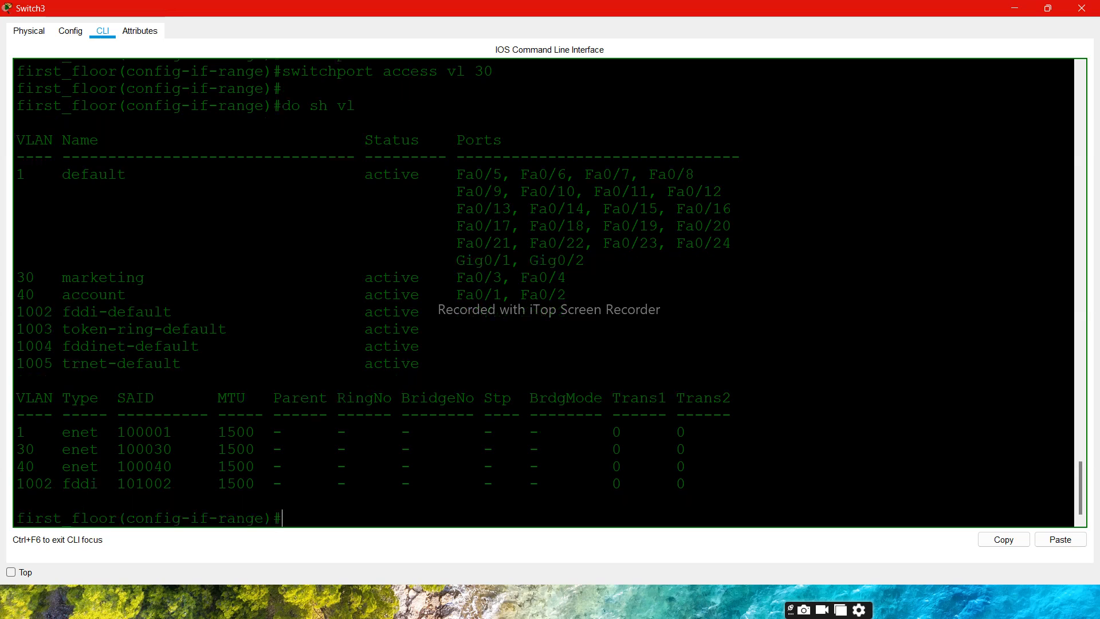
- Save Switch3's configuration with do wr and go back to the topology to open the second-floor switch
text(do wr)
key(Return)
key(alt+Tab)
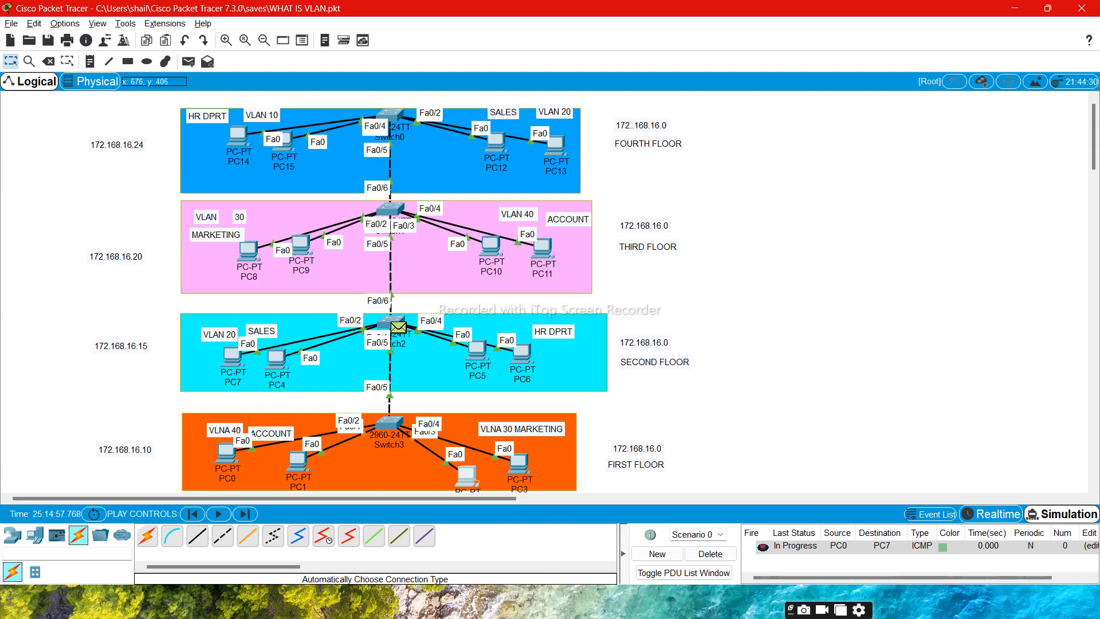
click(389, 324)
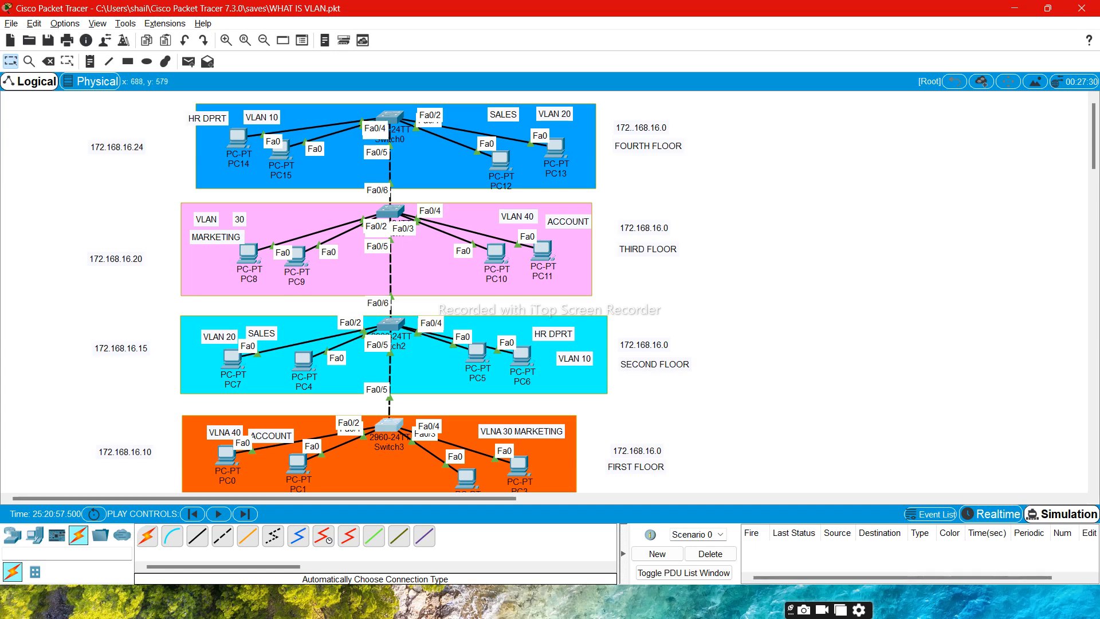
- Display the command history on Switch3 with do sh his in a maximized command-line window, and minimize the window
click(389, 424)
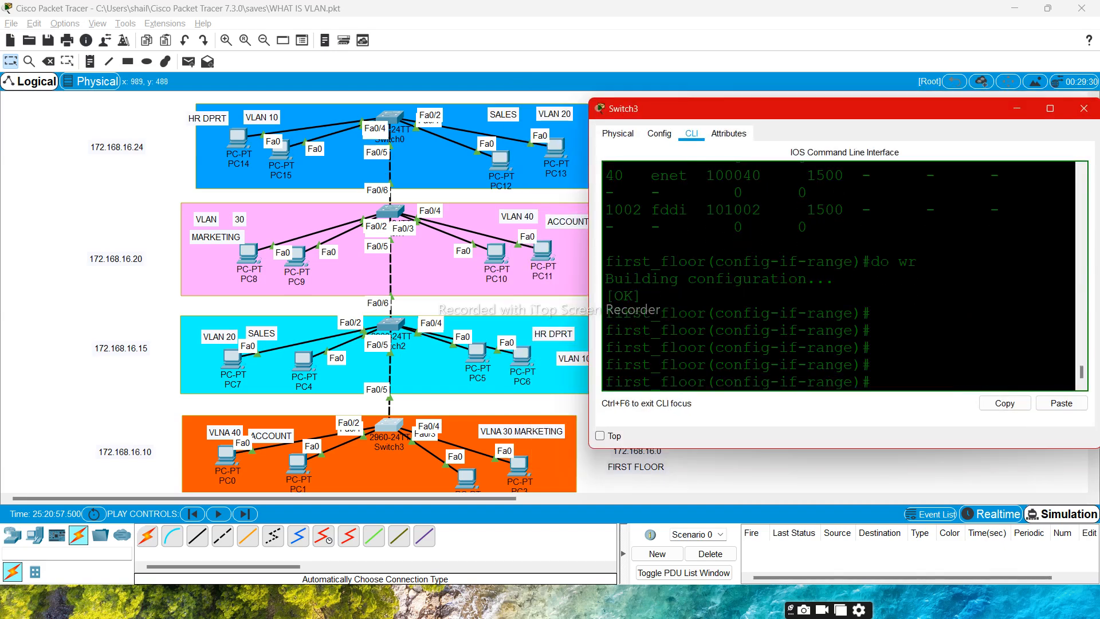
text(do sh his')
key(Return)
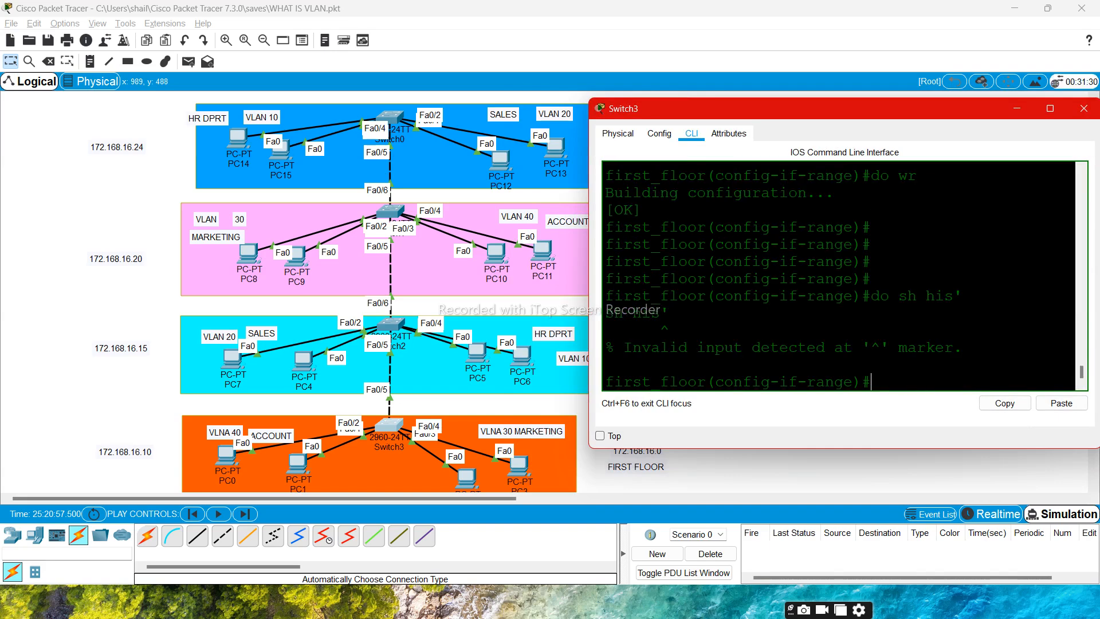
click(1050, 108)
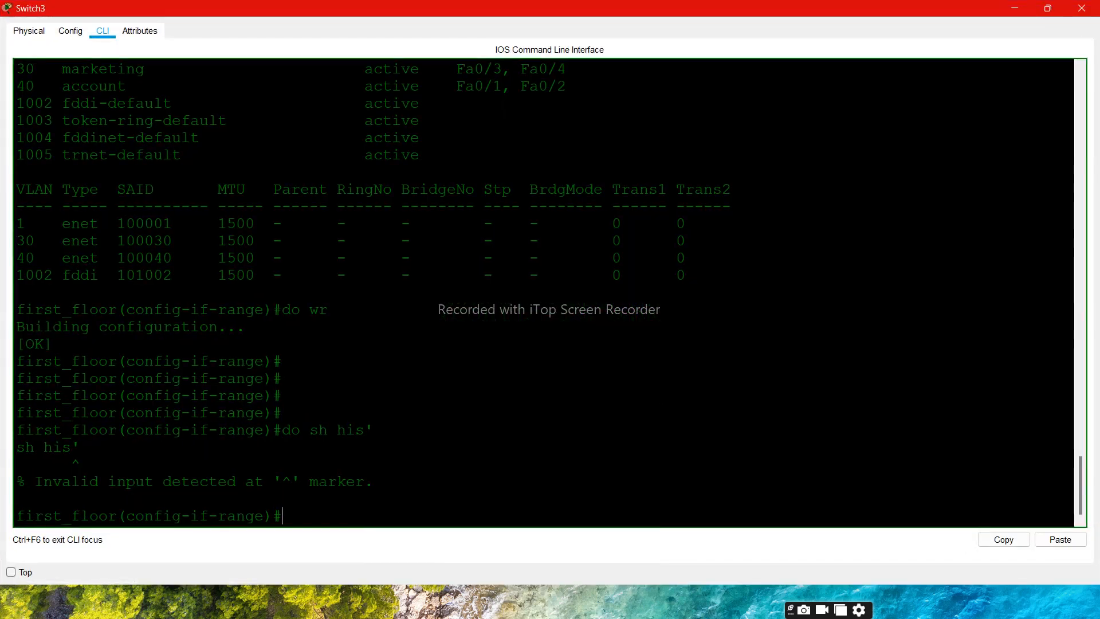
text(do sh his')
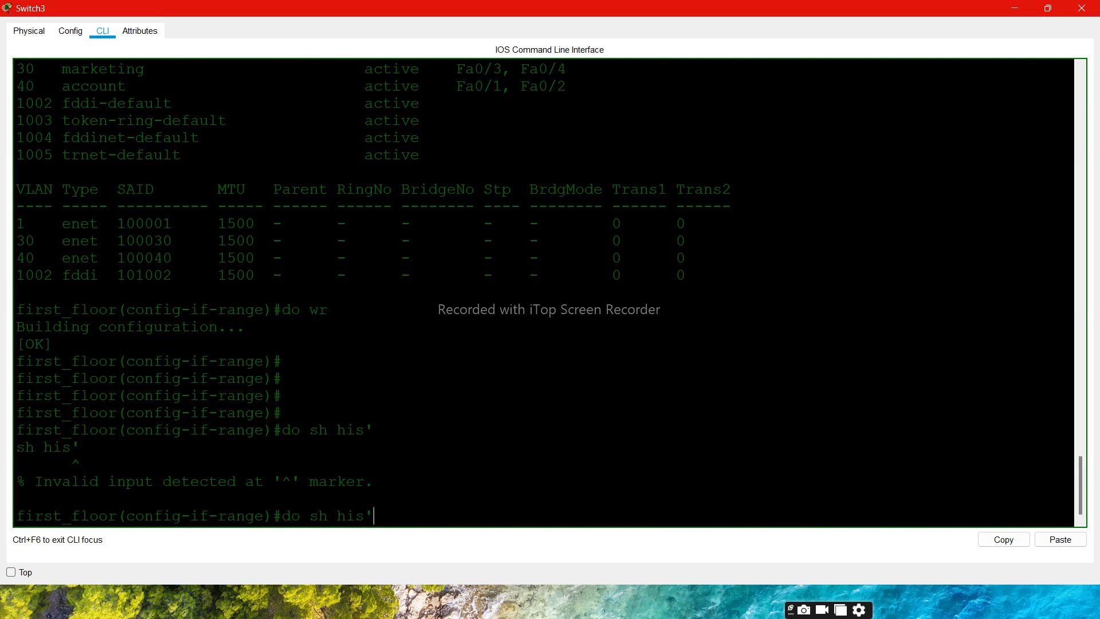
key(Return)
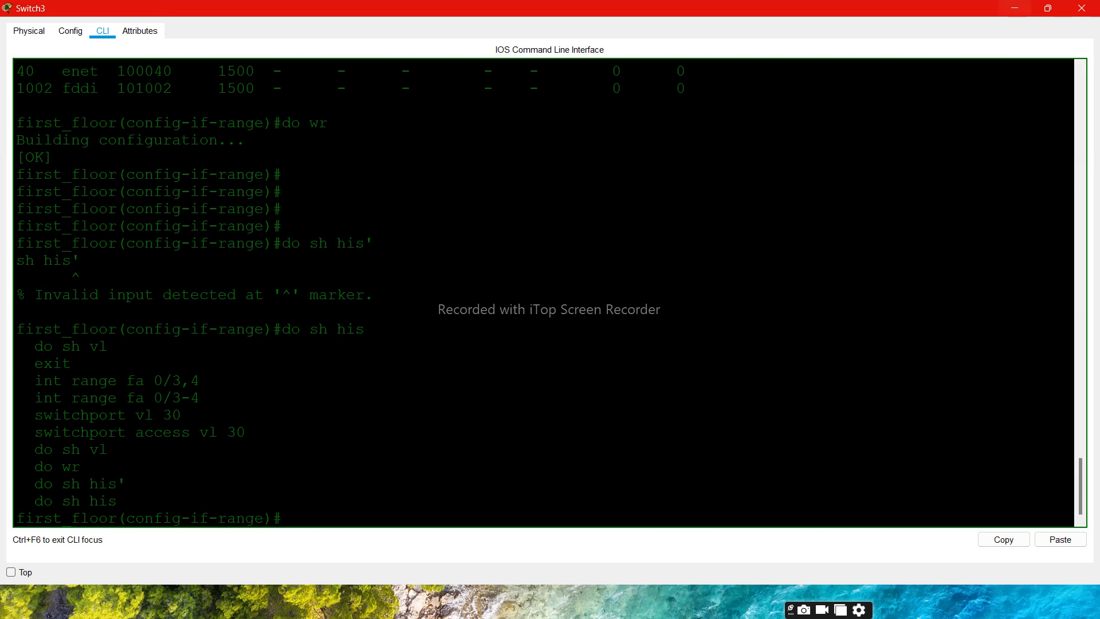
click(1015, 8)
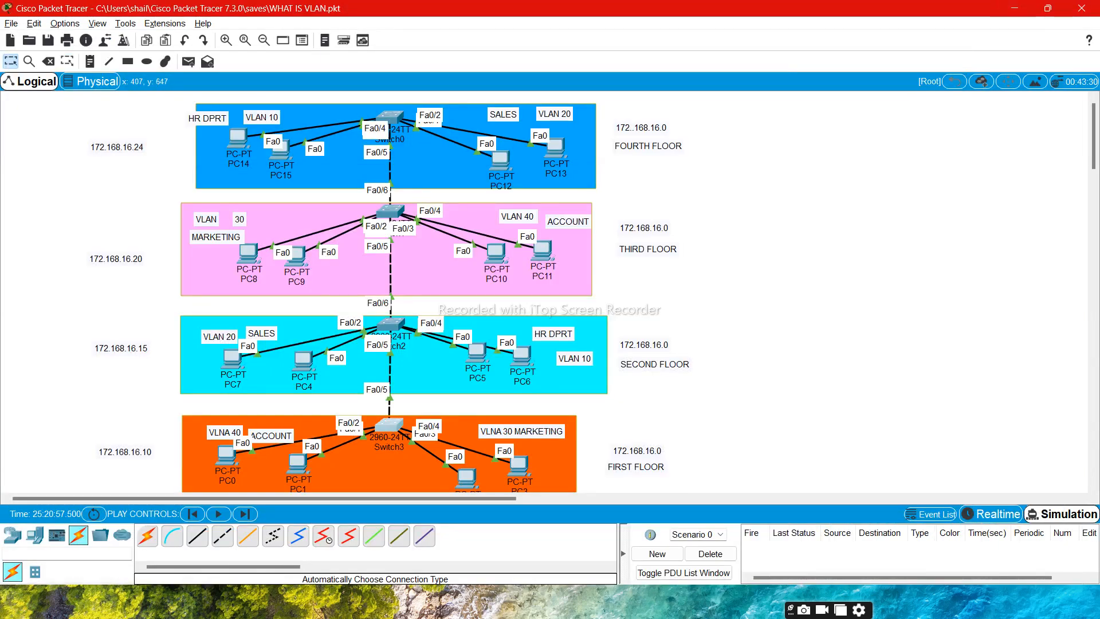
- Add a simple PDU from PC0 on the first floor to PC10 in the third floor's account department
mouse_move(227, 457)
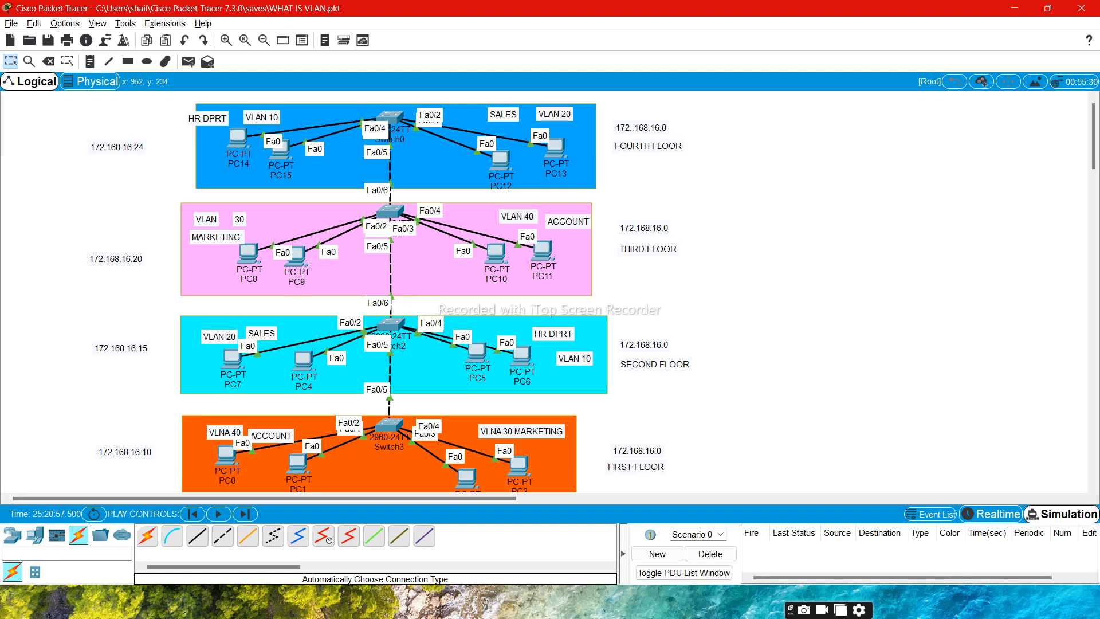
drag(644, 247, 641, 247)
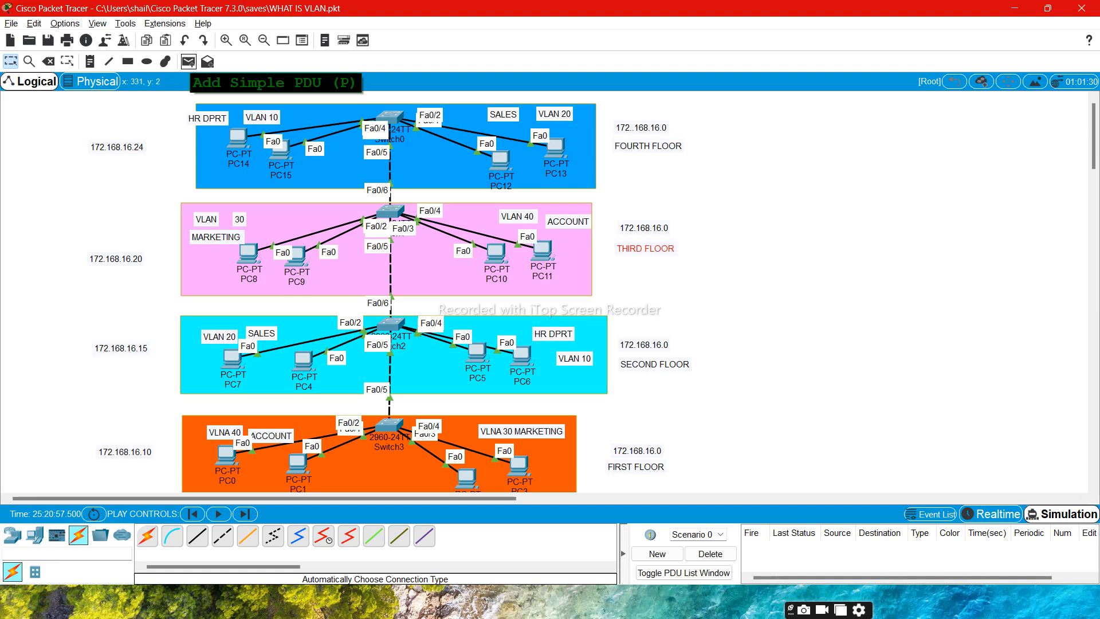
click(188, 61)
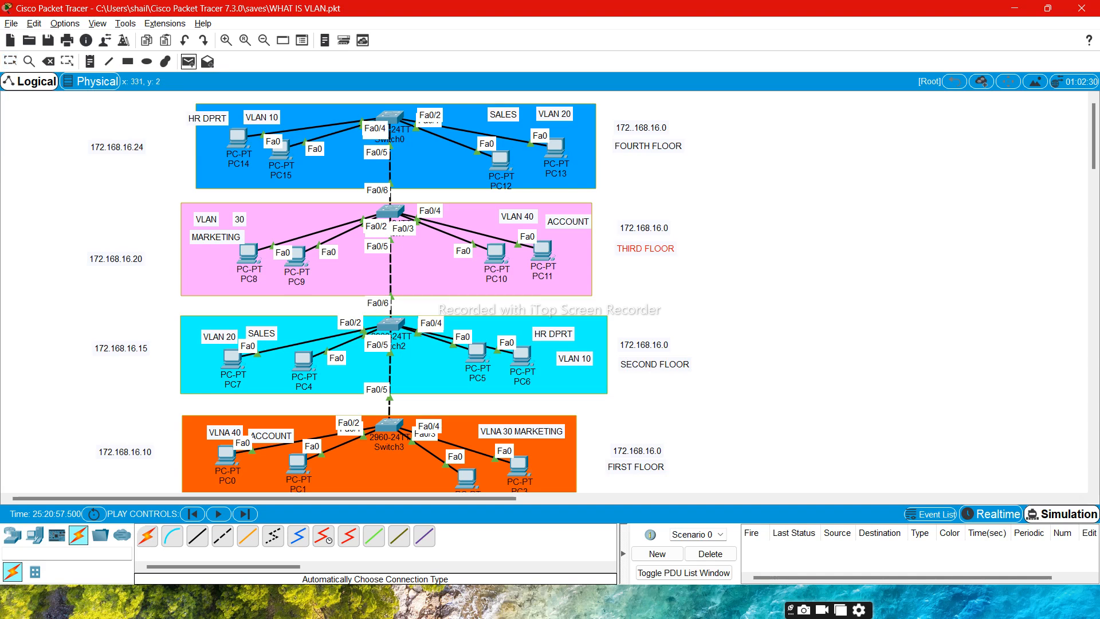
click(227, 455)
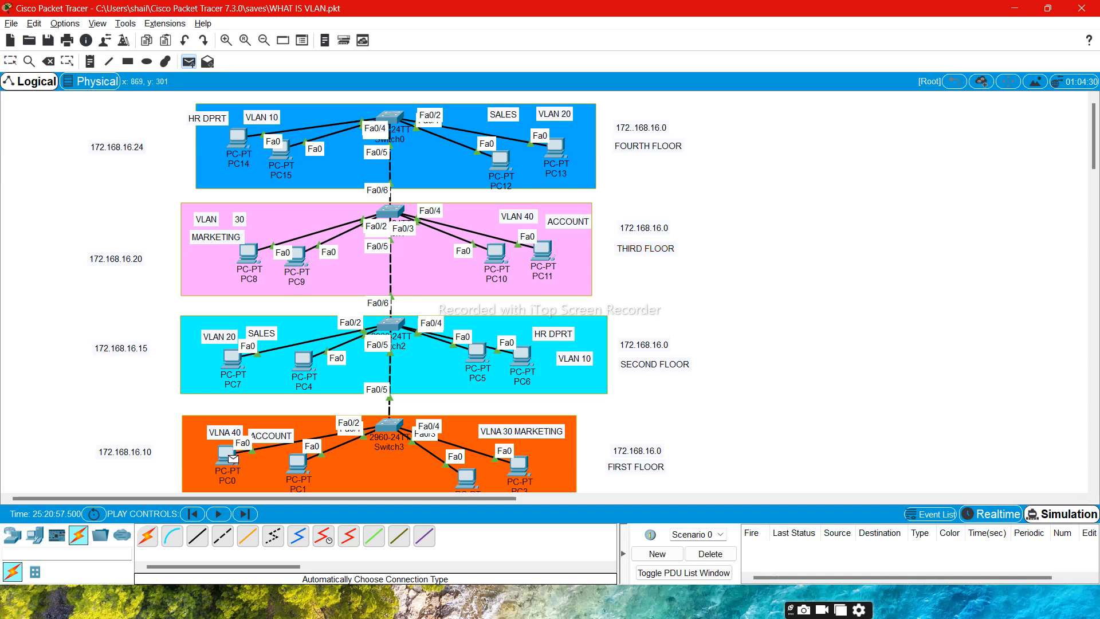
click(496, 252)
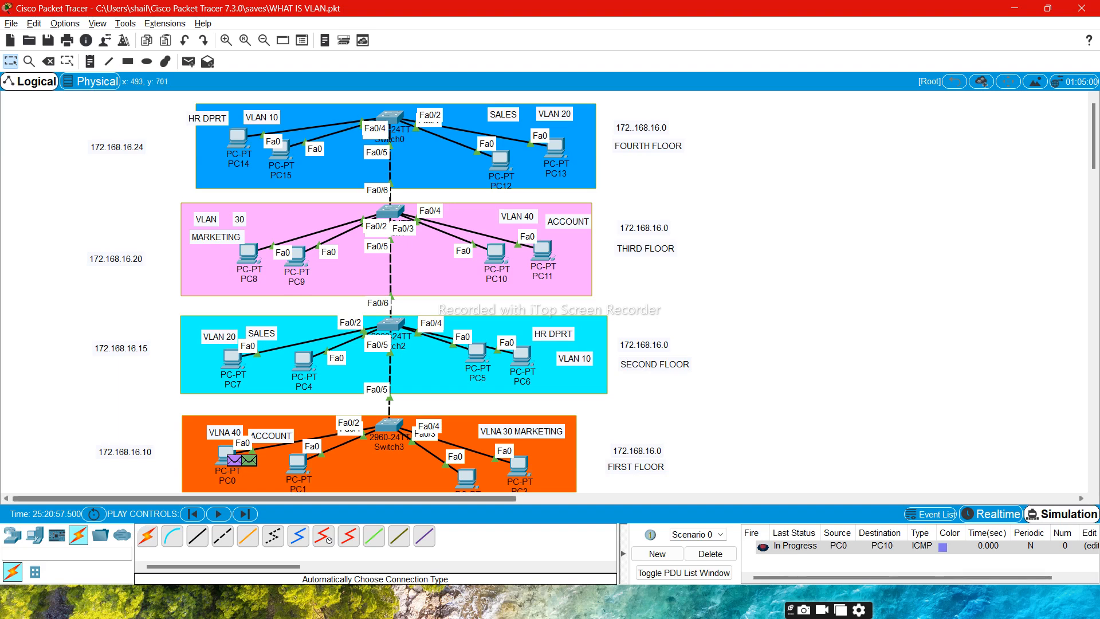
- Advance the simulation event by event to trace the packet sent from PC0 toward PC10 through the floor switches
click(245, 514)
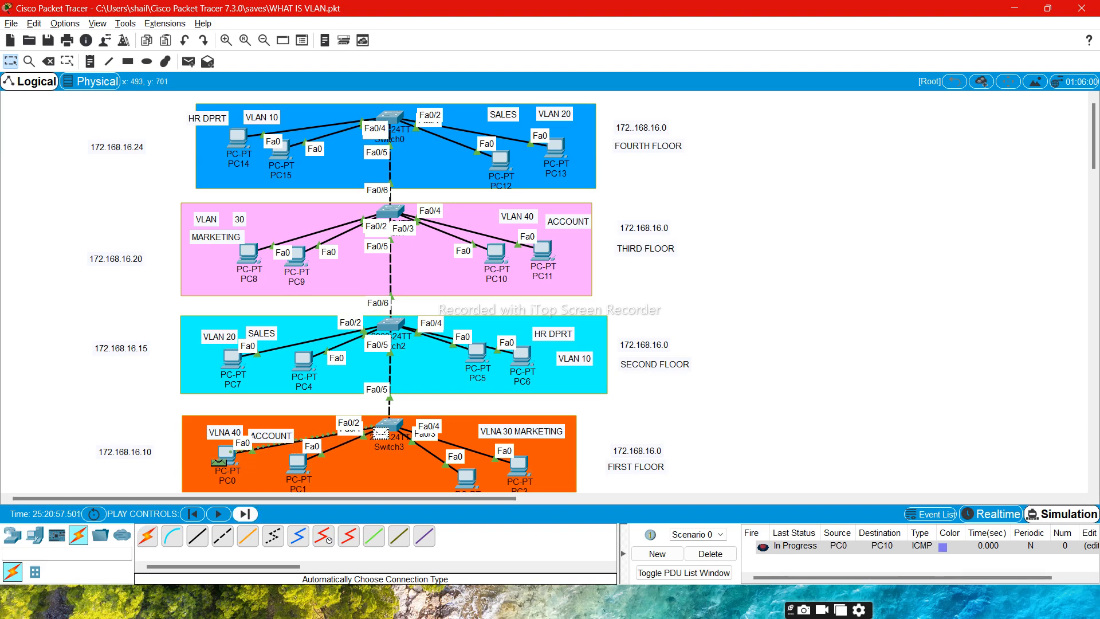
click(245, 513)
click(246, 514)
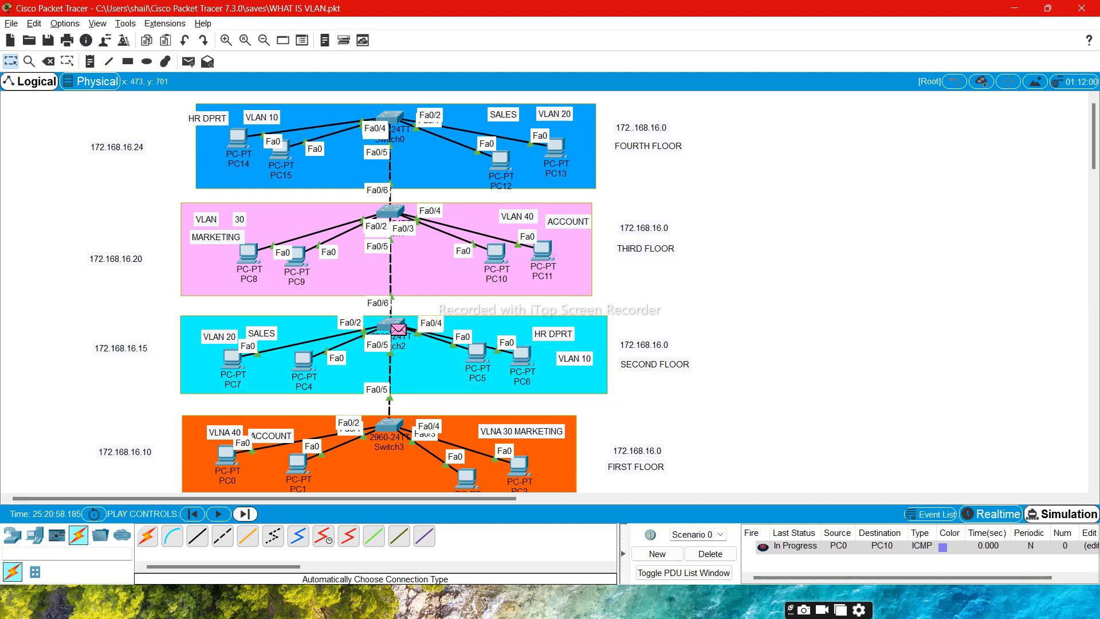
click(245, 514)
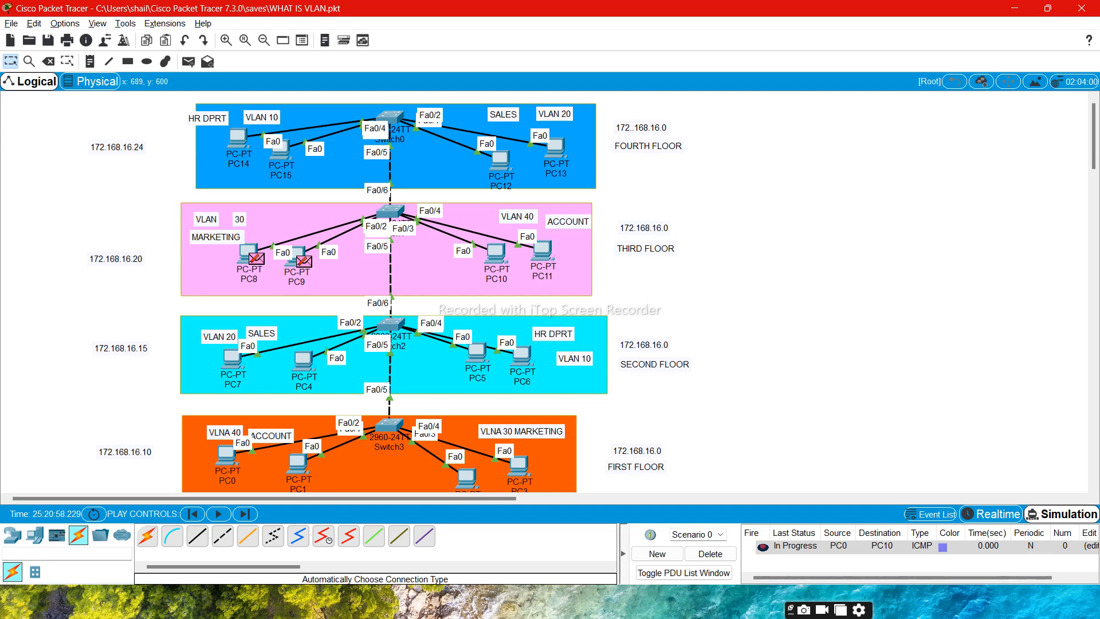
- Open Switch3's command line, exit the interface range configuration, and enter interface fa 0/5
click(387, 426)
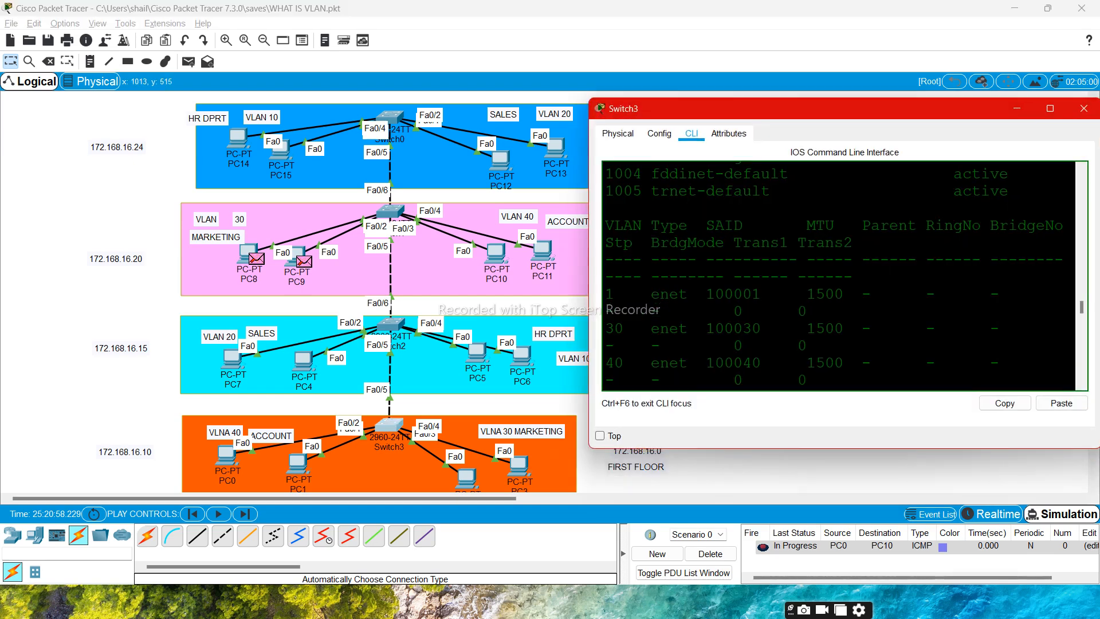
key(Return)
key(Return)
key(Return)
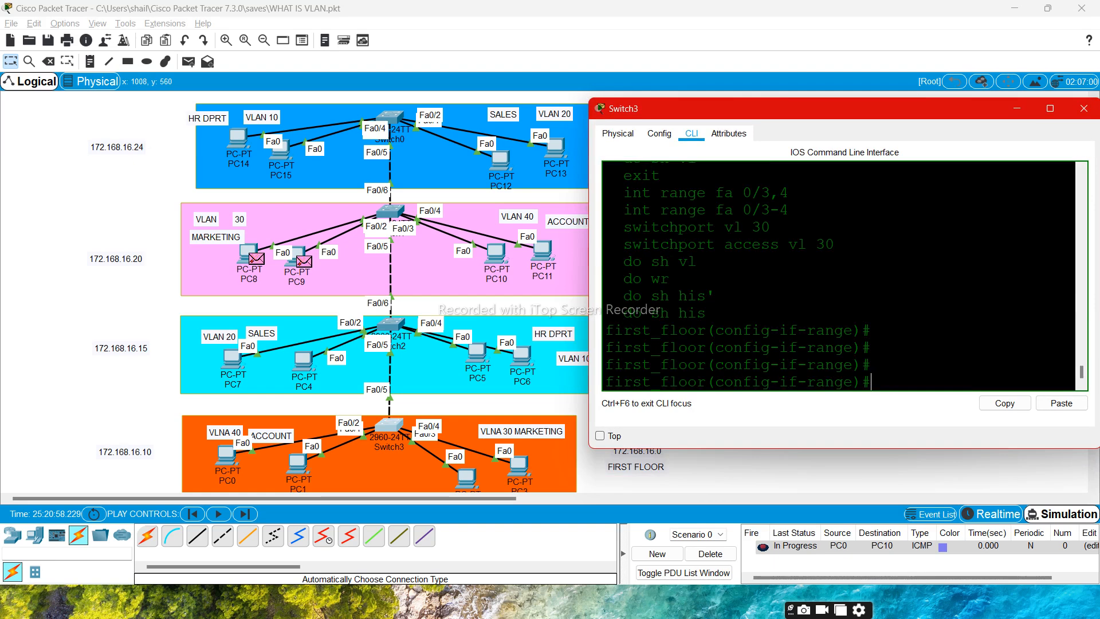
text(i)
text(xit)
key(Return)
text(int)
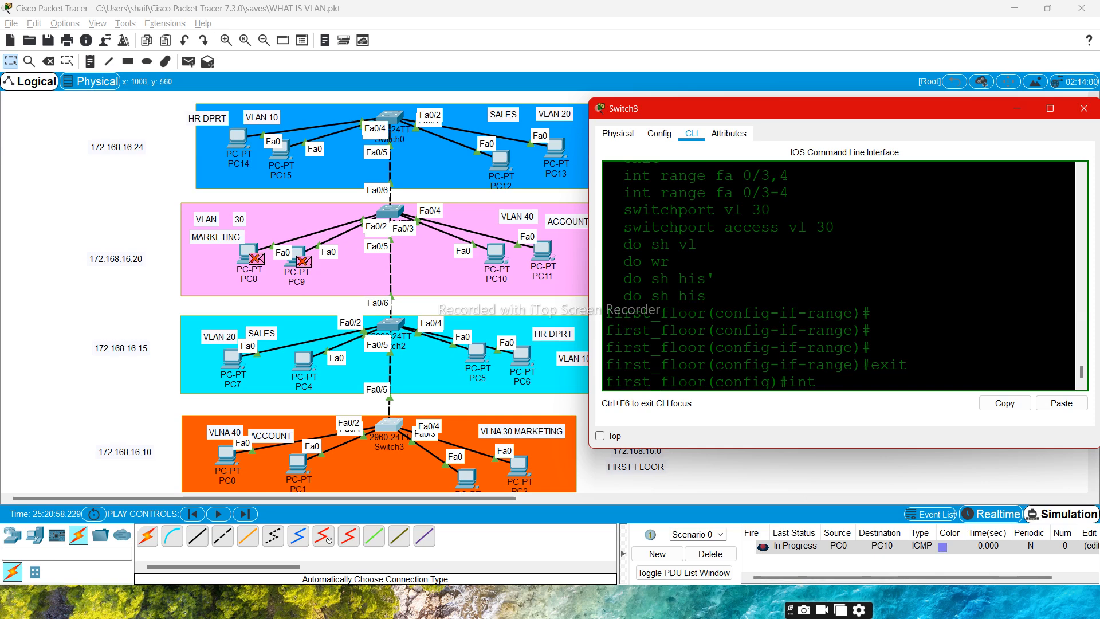
text(fa 0/5)
key(Return)
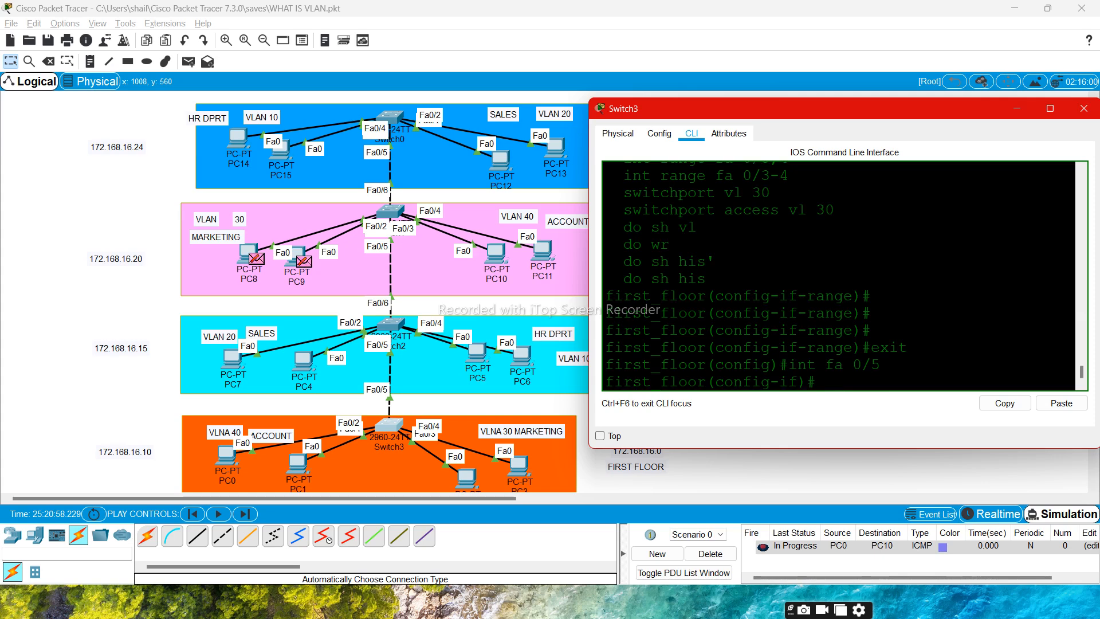
- Set Switch3's fa 0/5 interface to trunk with switchport mode trunk
text(swi)
key(Tab)
text(mo)
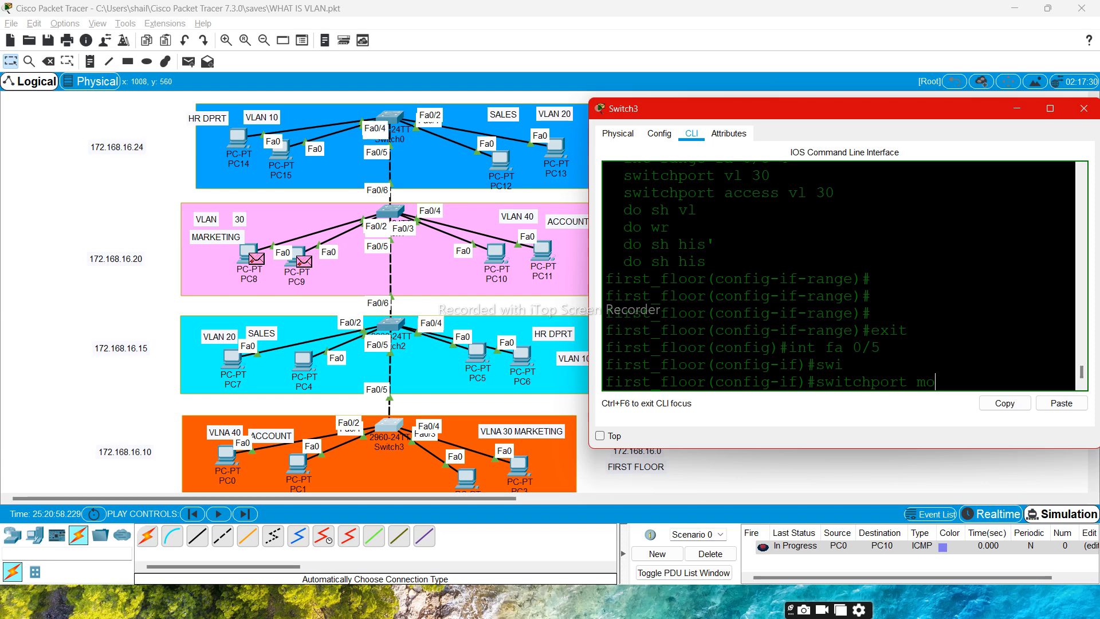
key(Tab)
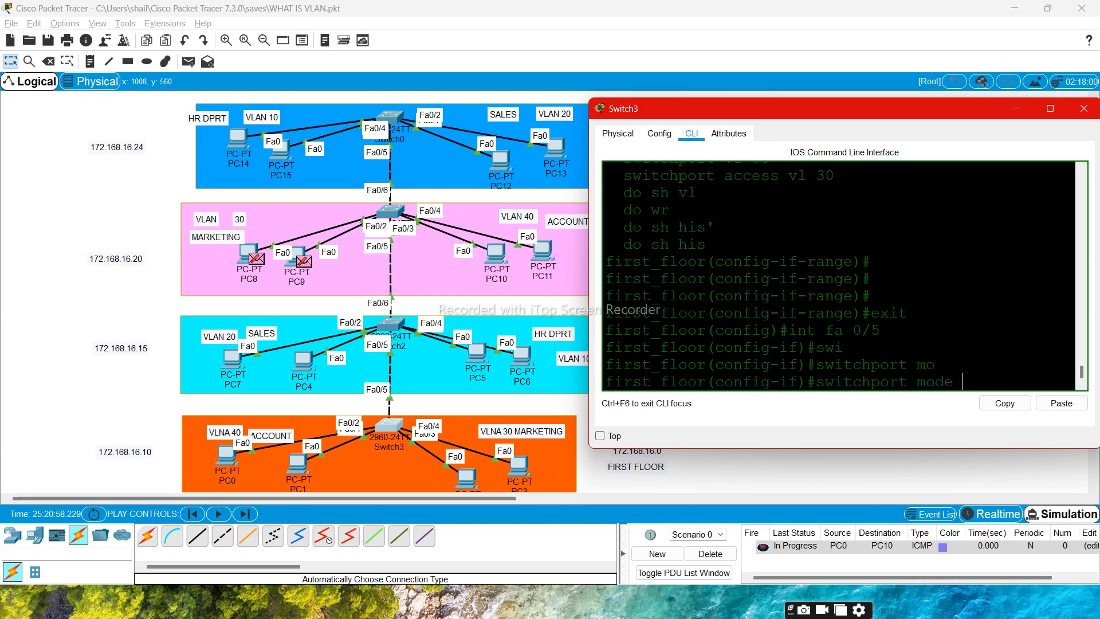
text(tr)
key(Tab)
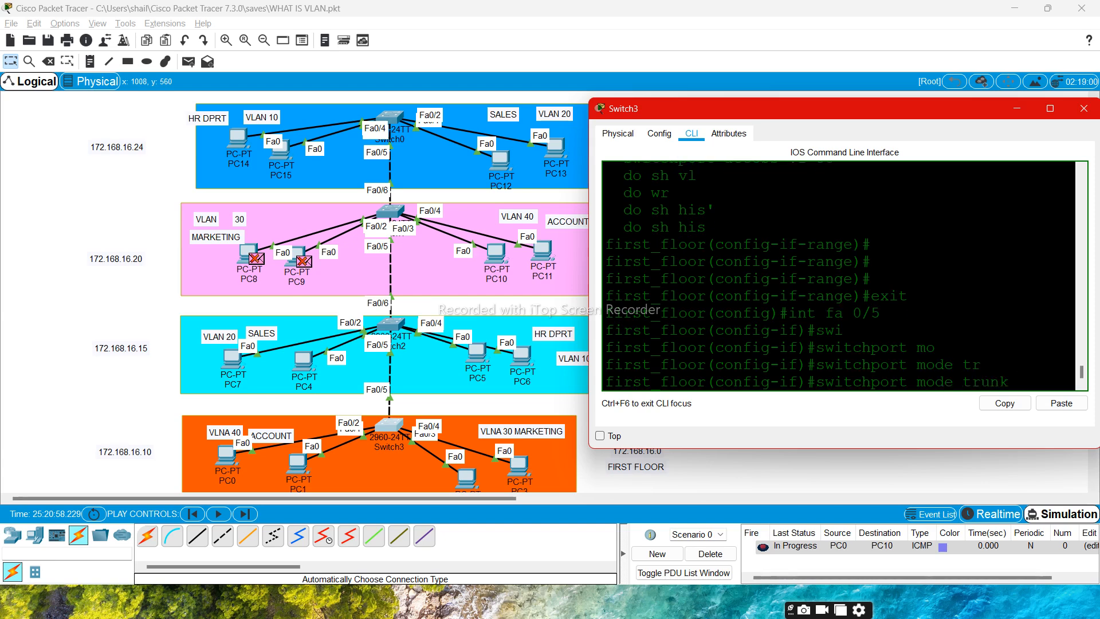
key(Return)
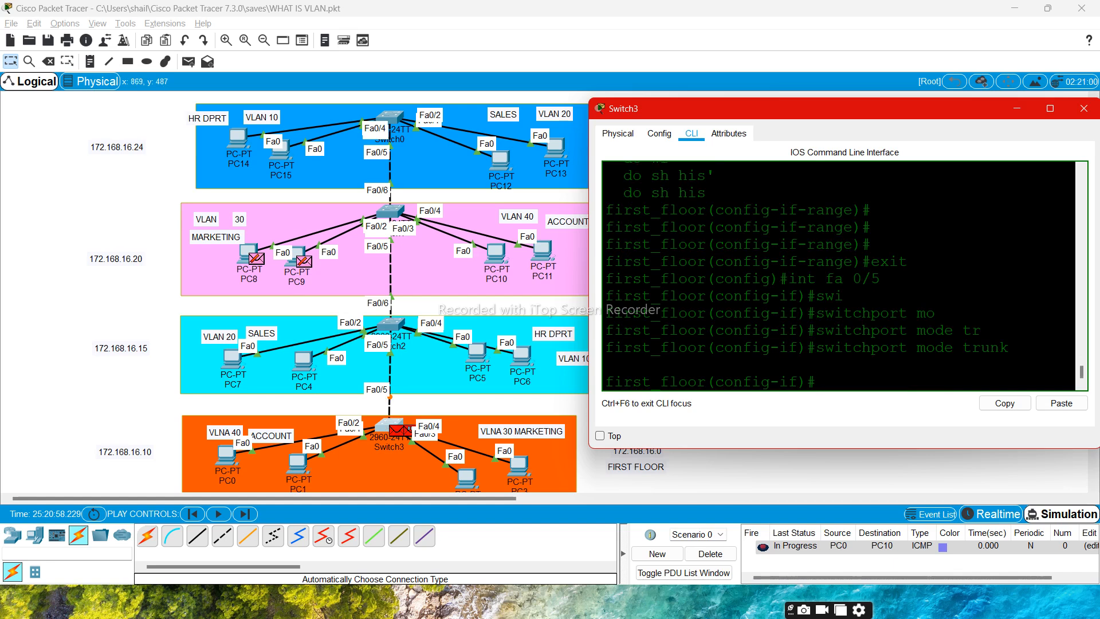
- In Switch2's command line, enter interface fa 0/5 and set it to trunk with switchport mode trunk
key(XF86MonBrightnessUp)
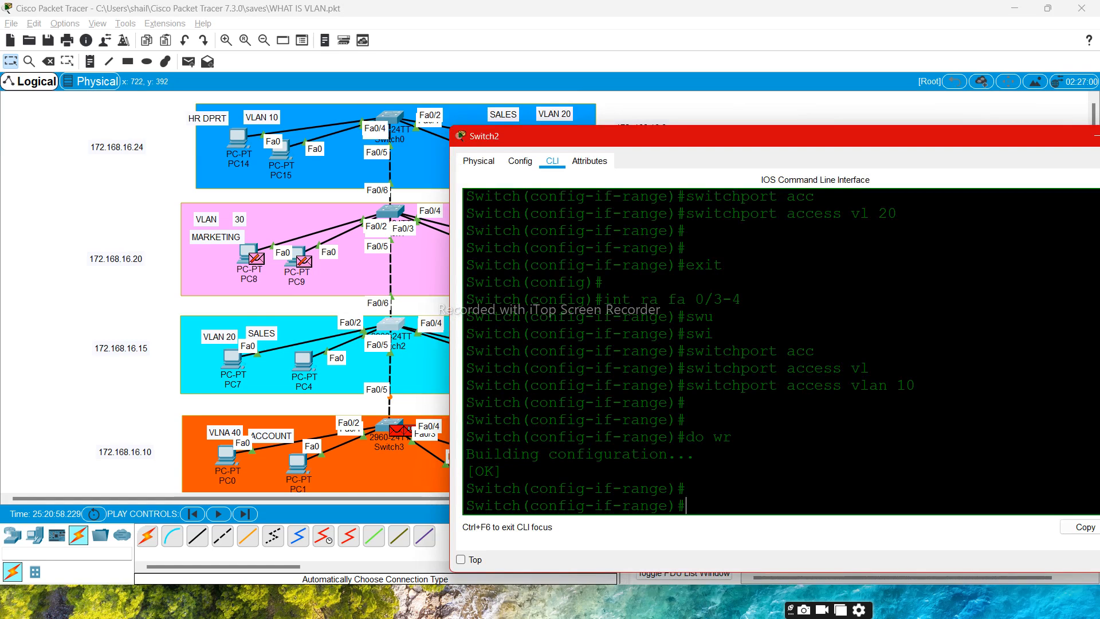
text(nt fa 0/5)
key(Return)
text(swi)
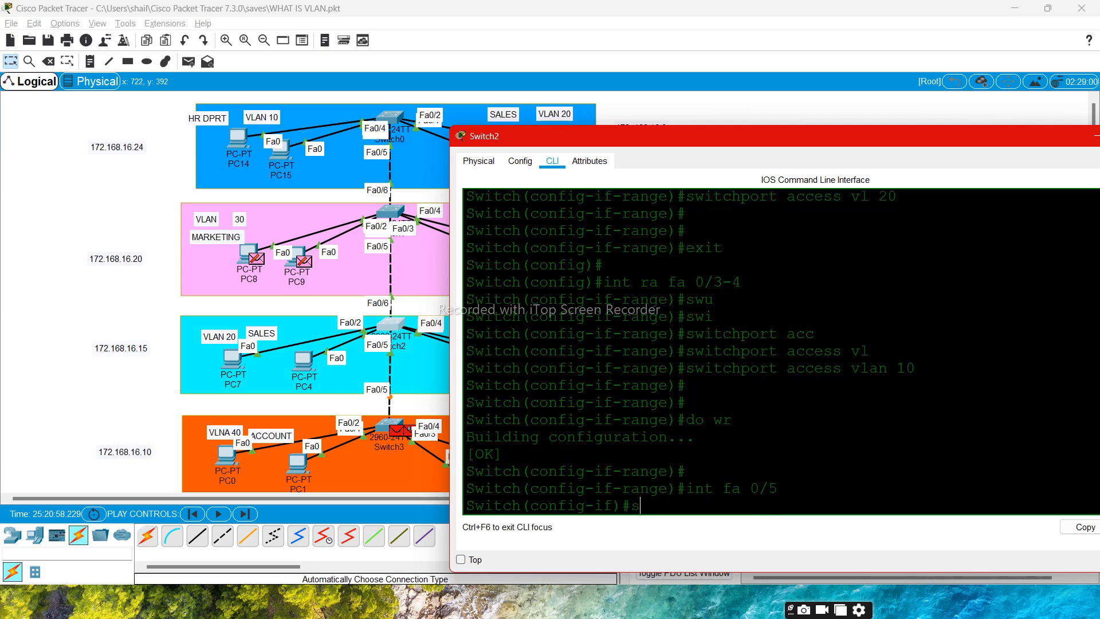
key(Tab)
text(mo)
key(Tab)
text(tr)
key(Tab)
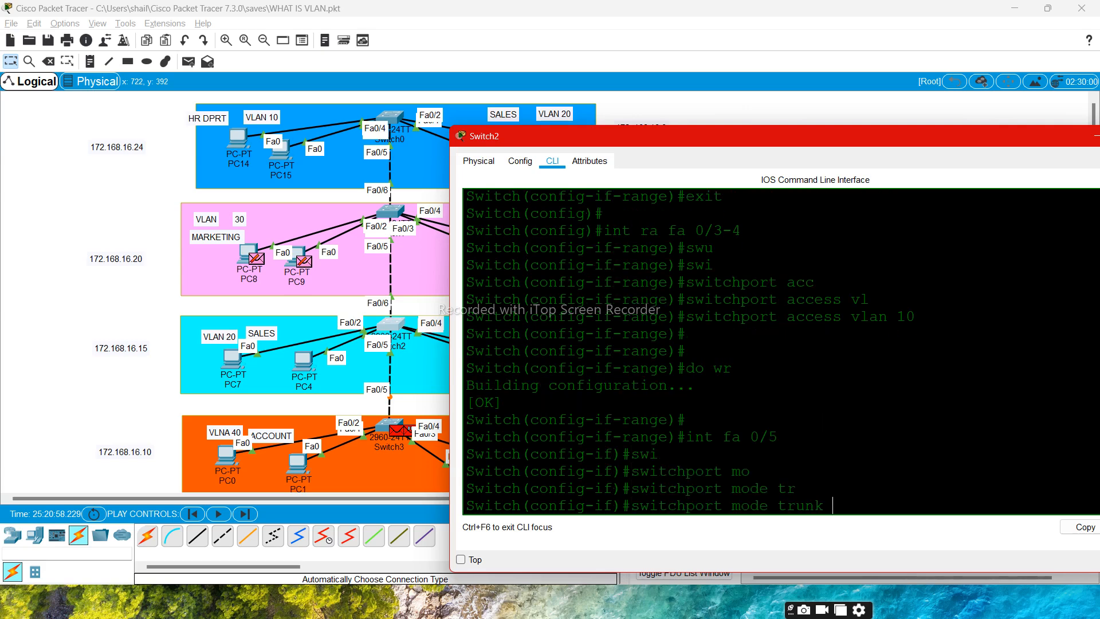
key(Return)
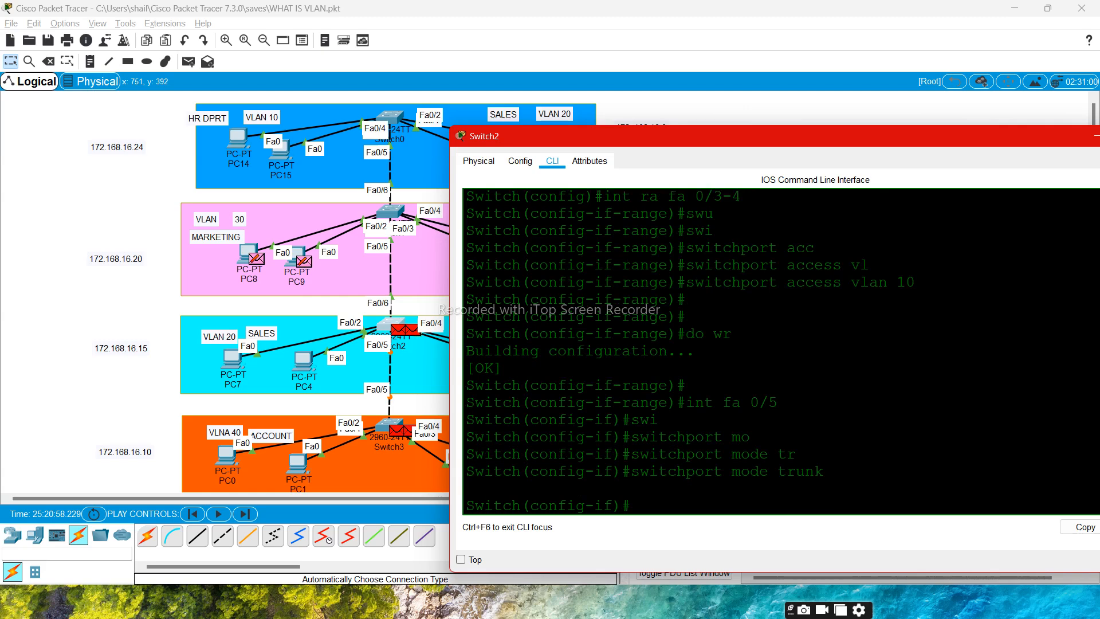
- Enter interface fa 0/6 on Switch2 and set it to trunk with switchport mode trunk
key(Up)
key(BackSpace)
text(6)
key(Return)
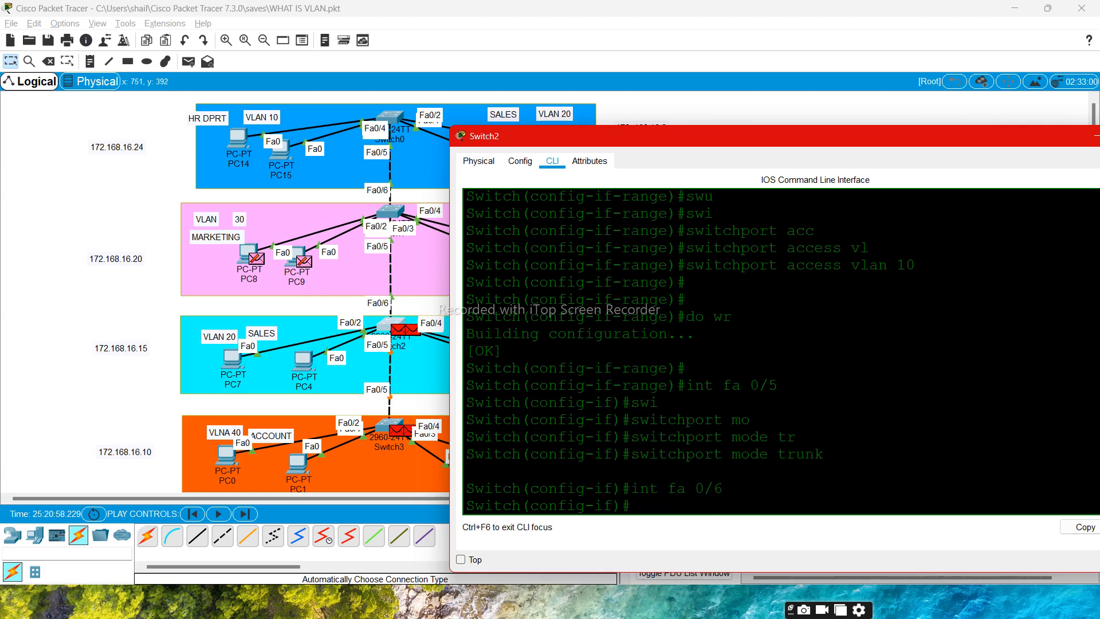
text(swi)
key(Tab)
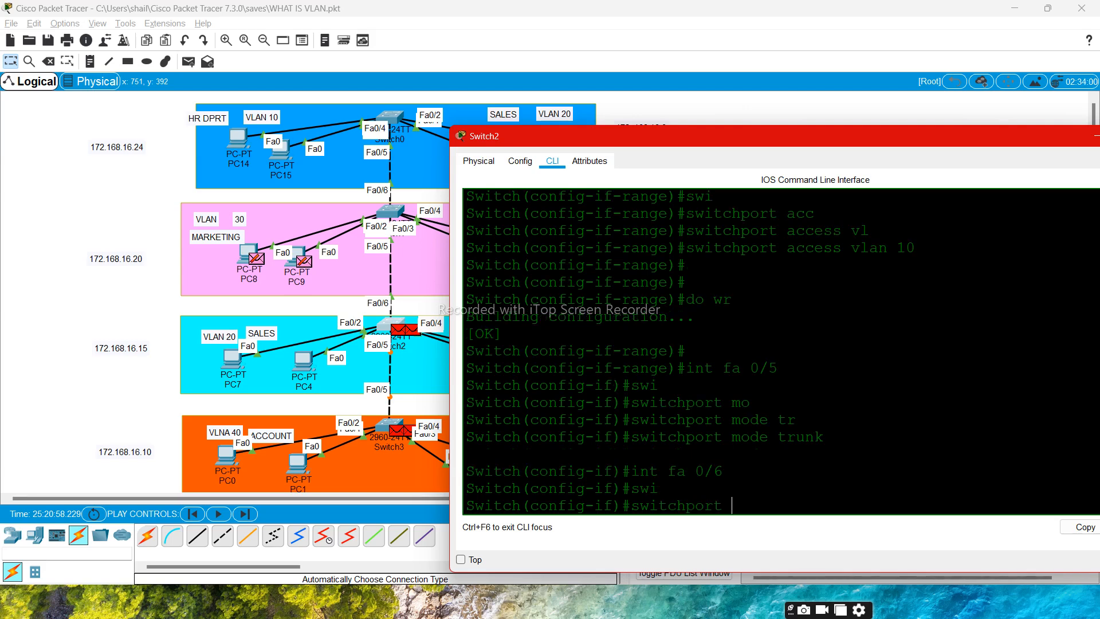
text(mot)
key(BackSpace)
text(d)
key(Tab)
text(tr)
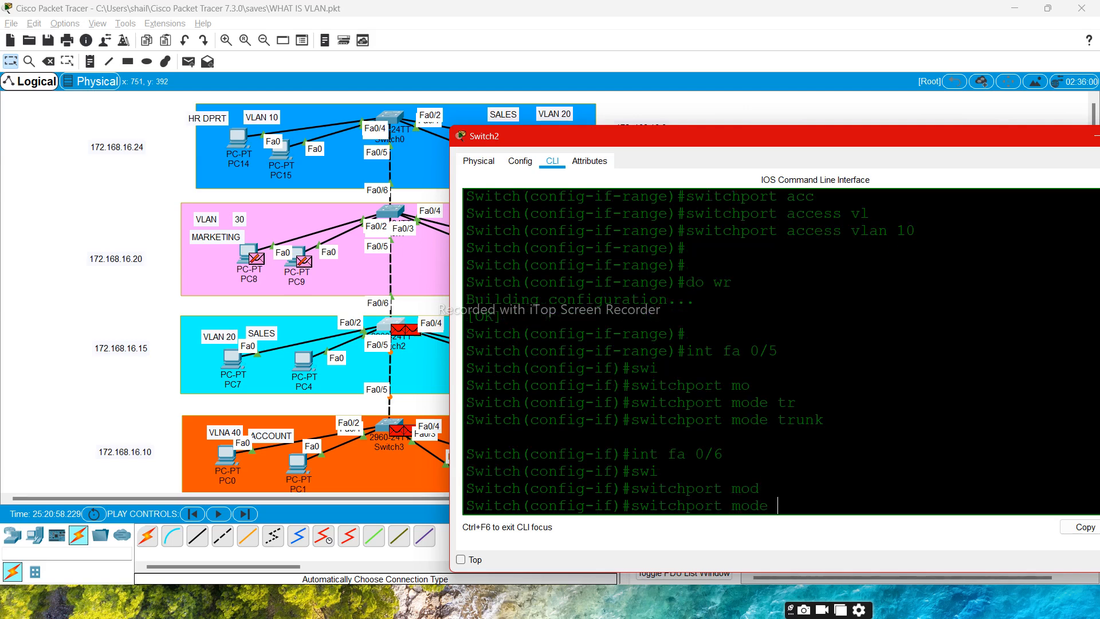
key(Tab)
key(Return)
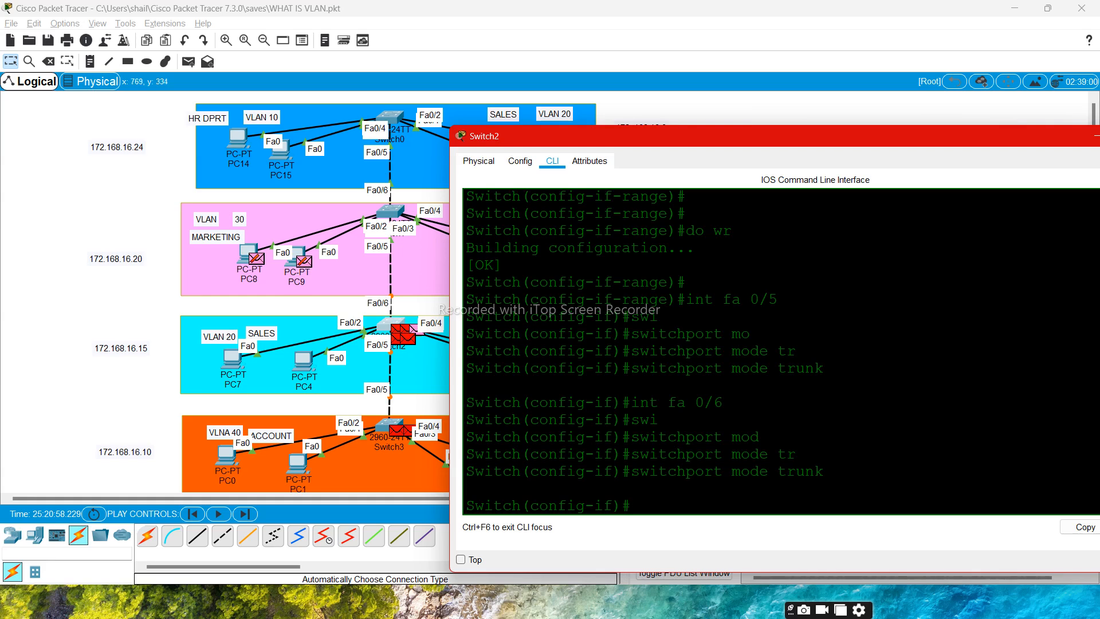
- Open the third-floor switch's command line, exit the interface range configuration, and enter interface fa 0/5
click(440, 282)
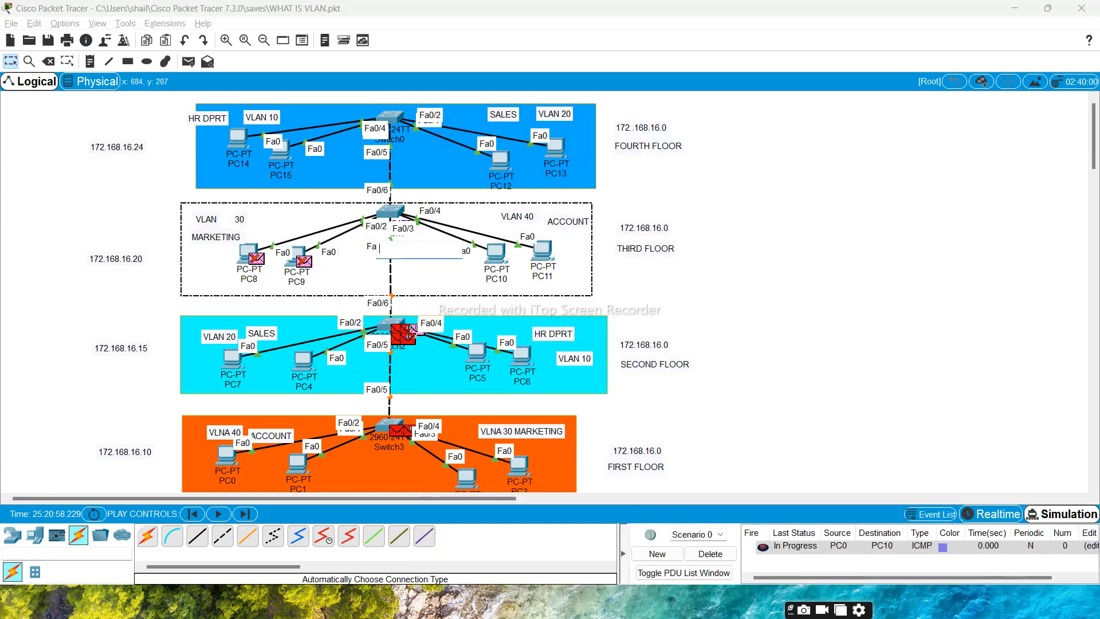
click(392, 211)
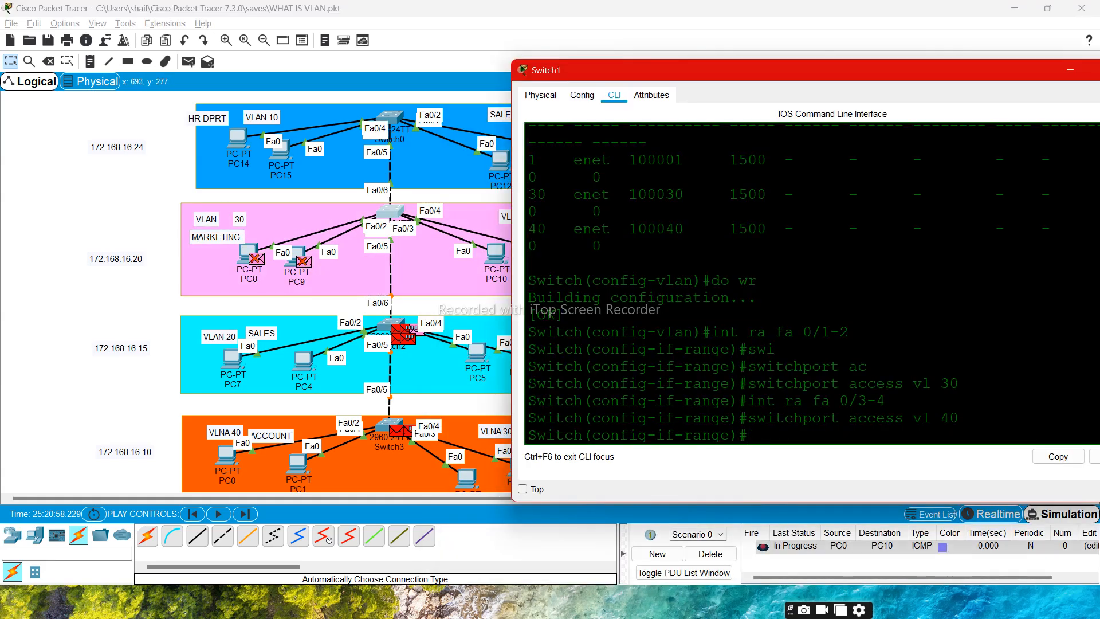
text(exit)
key(Return)
text(int f )
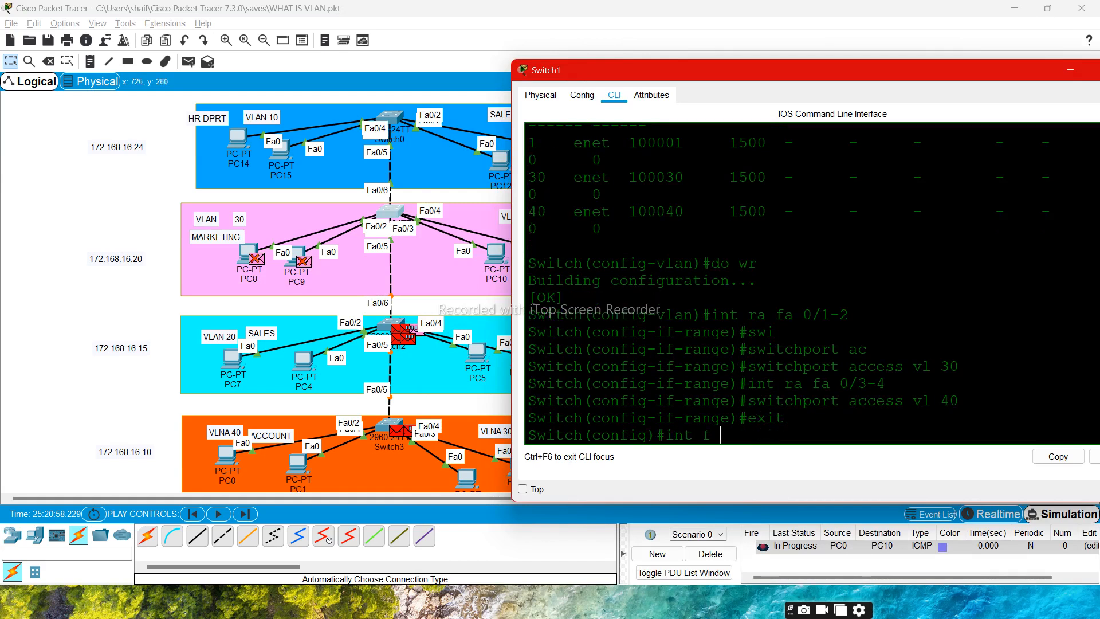
text(a)
key(Tab)
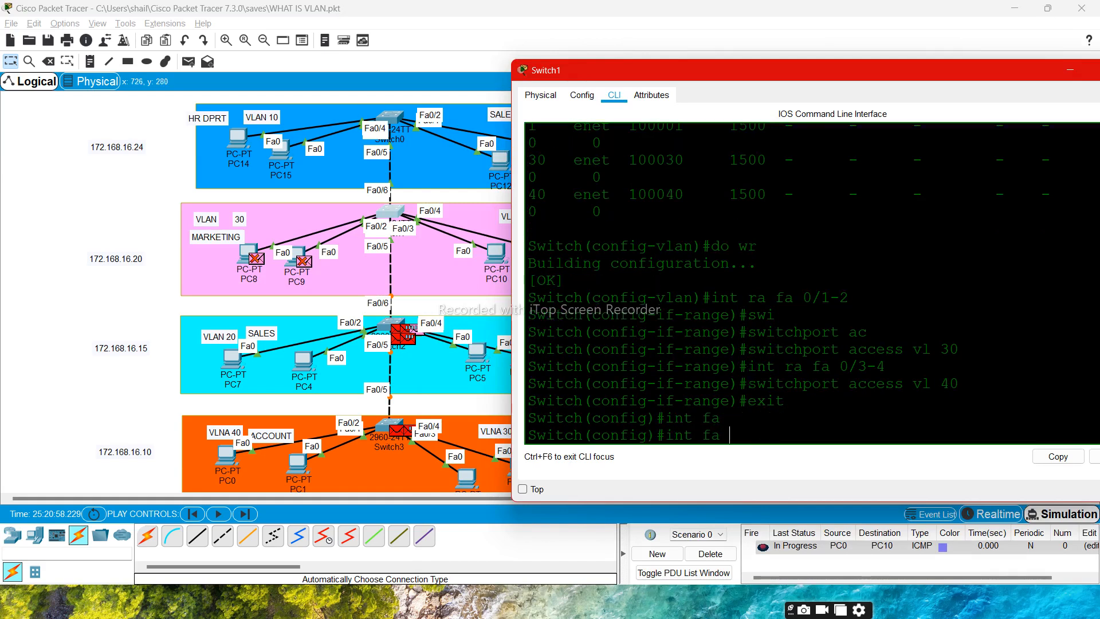
text(0/5)
key(Return)
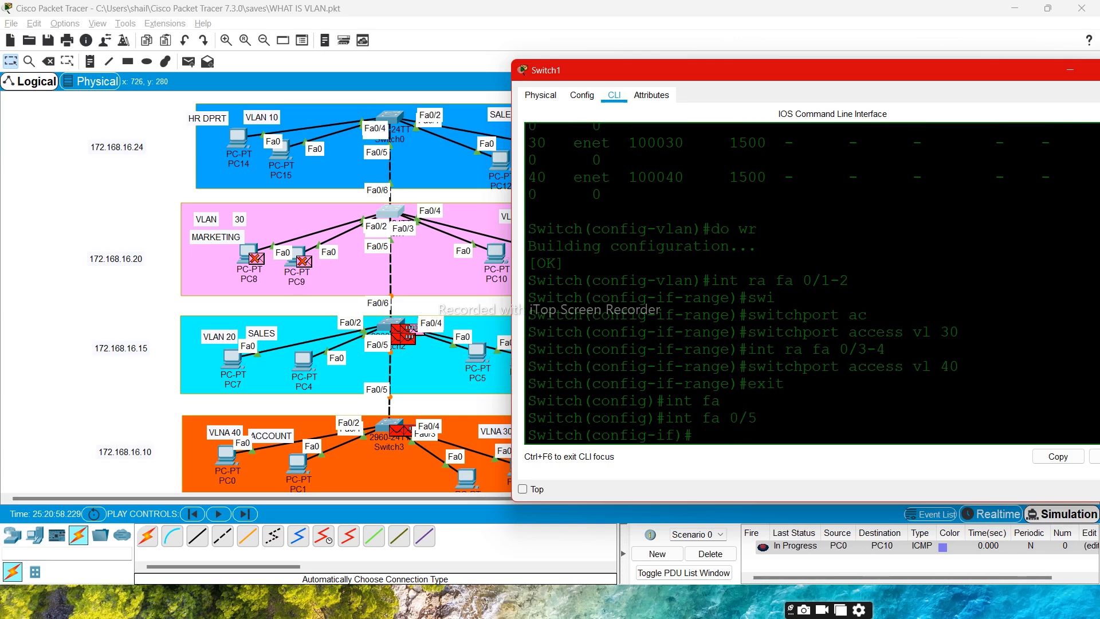
- Set Switch1's fa 0/5 interface to trunk with switchport mode trunk
text(sw)
key(Tab)
text(mo)
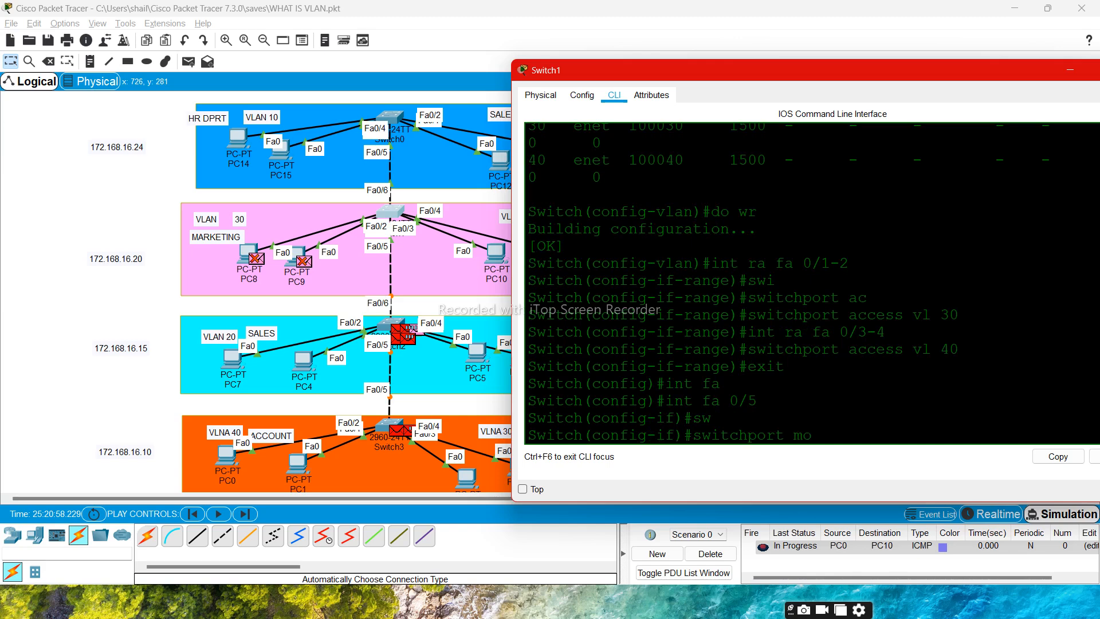
text(de)
key(Tab)
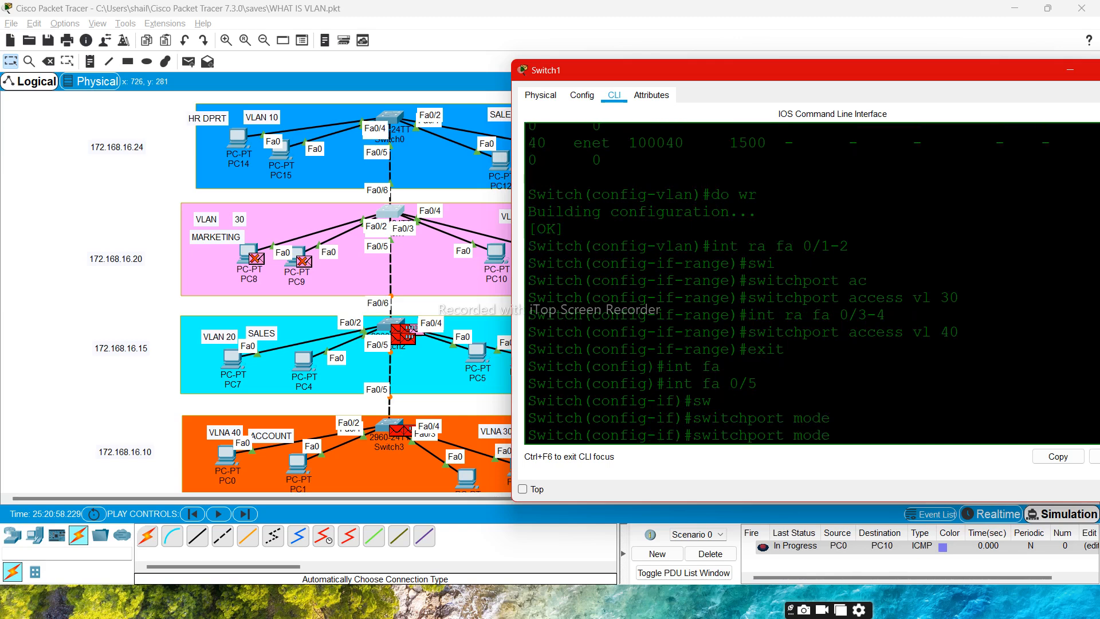
text(tr)
key(Tab)
key(Return)
key(Return)
key(Return)
key(Return)
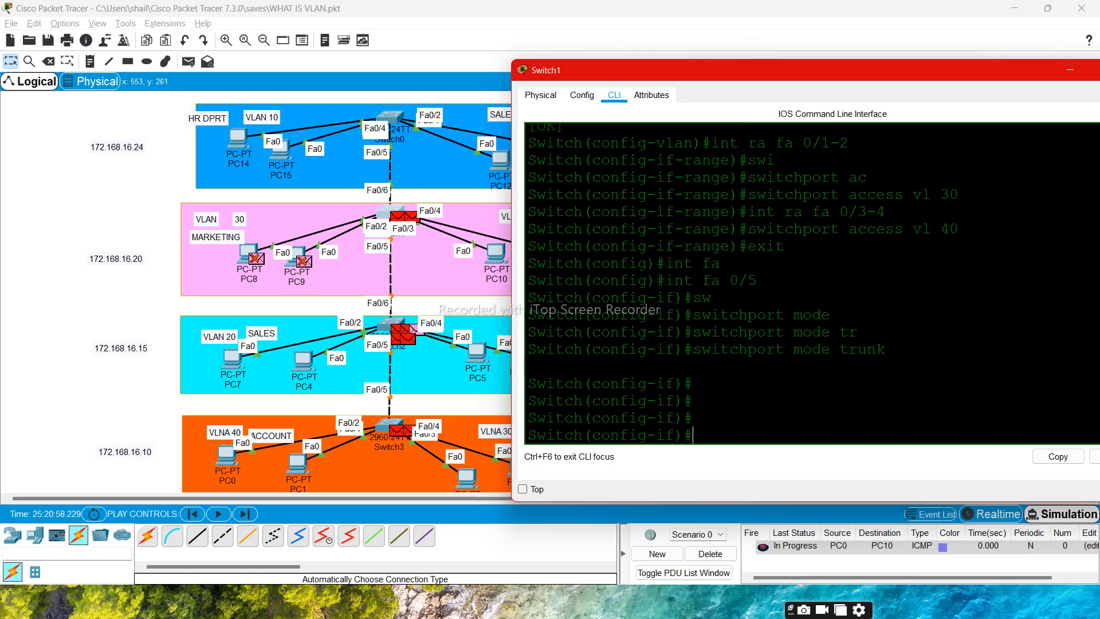
- Add a simple PDU from PC0 to PC10 in the topology and advance the simulation to trace it across the trunks
click(161, 346)
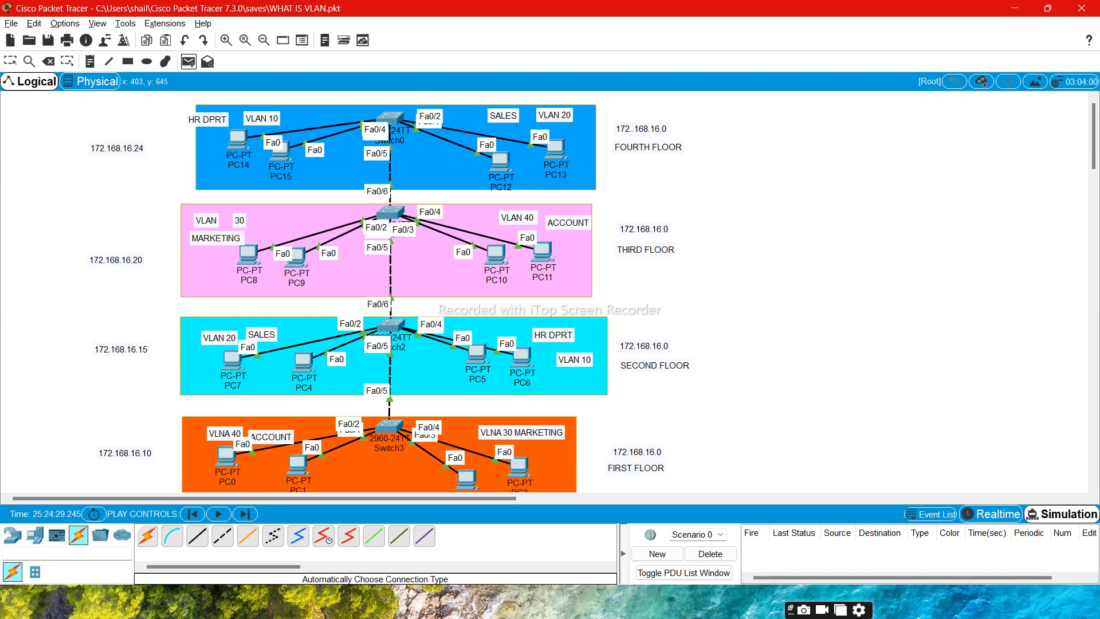
click(227, 456)
click(499, 253)
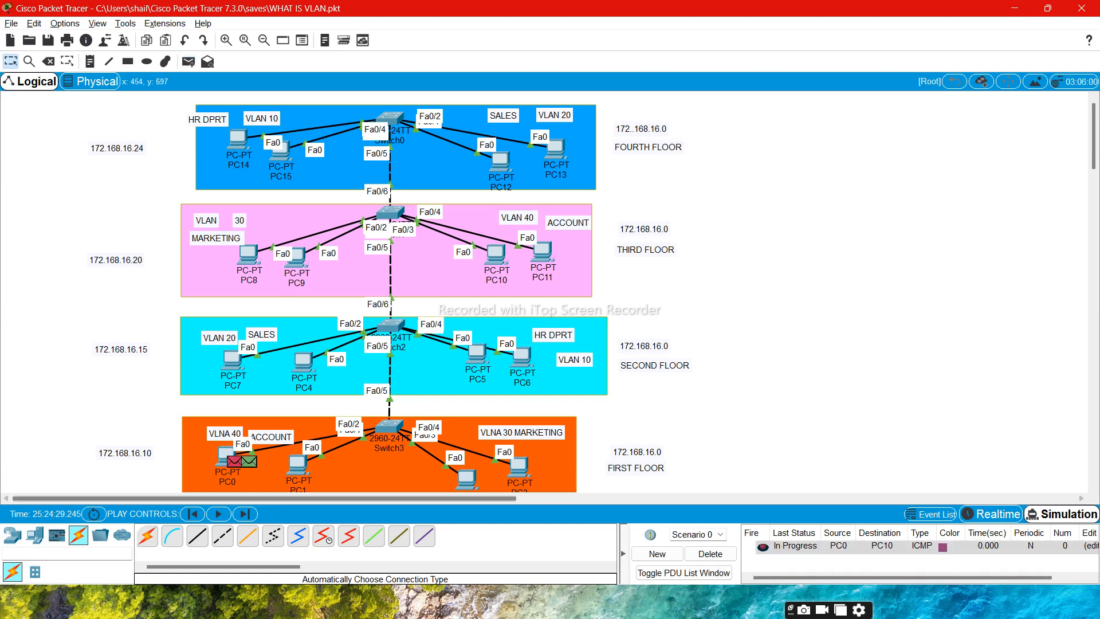
click(244, 513)
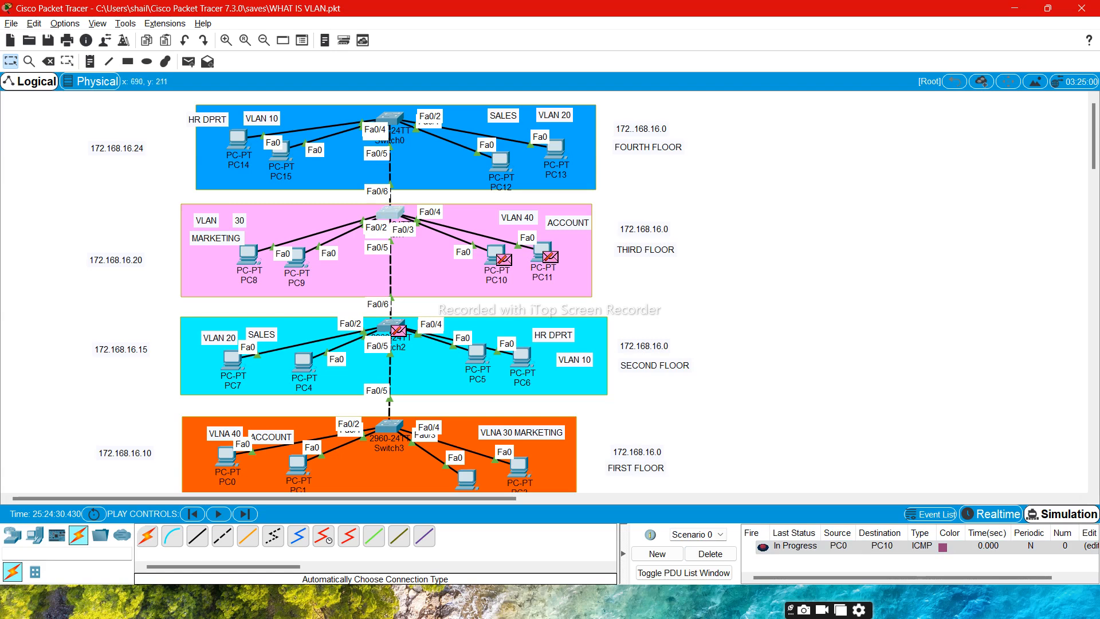
- Review the command history in Switch3's command line, covering the trunk port and added VLANs, and minimize the window
click(391, 212)
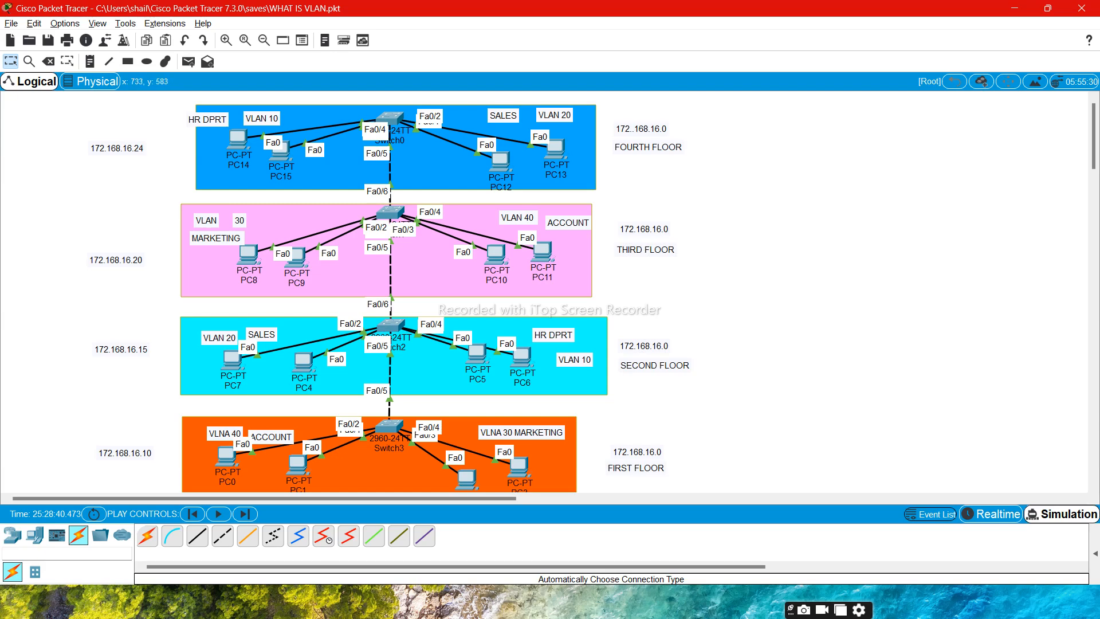
click(393, 426)
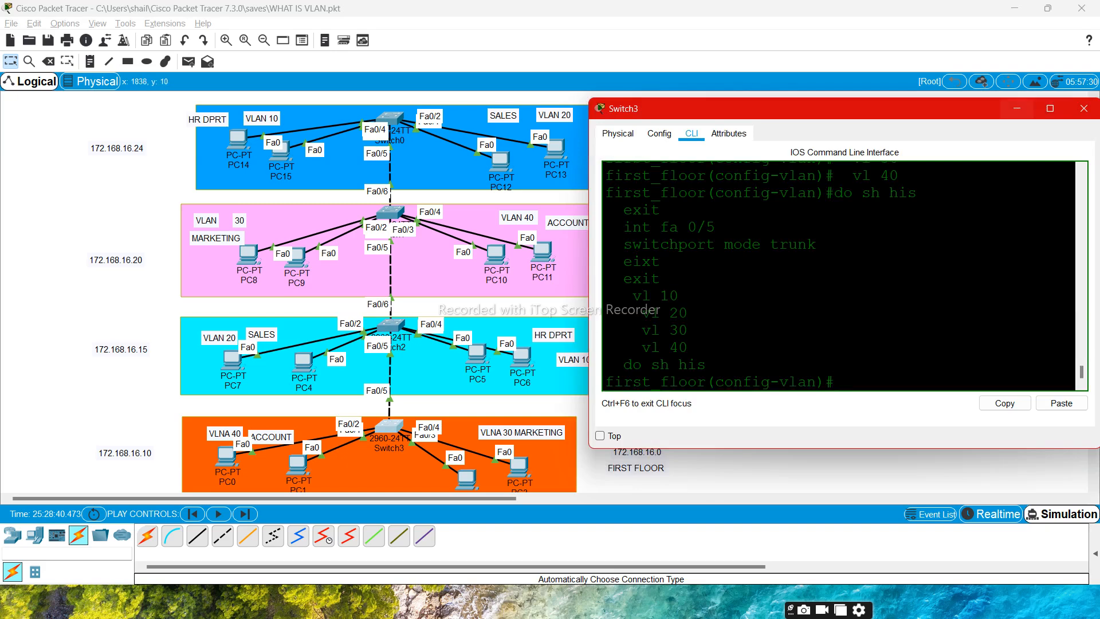
click(1017, 108)
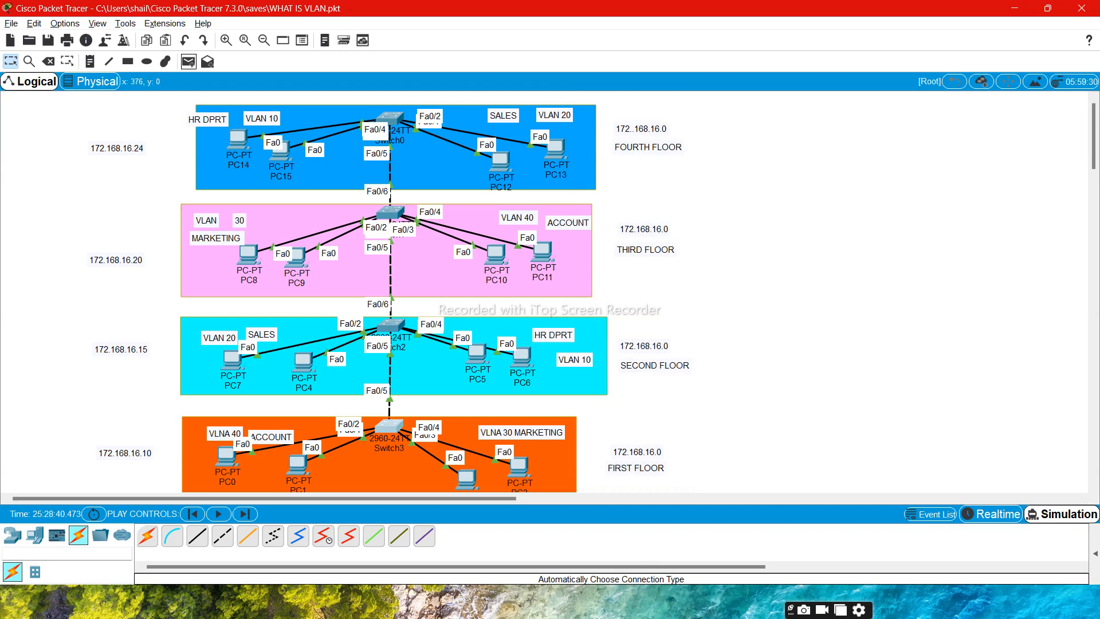
- Send a new simple PDU from PC0 on the first floor to PC10 on the third floor and advance the simulation
click(189, 61)
click(224, 456)
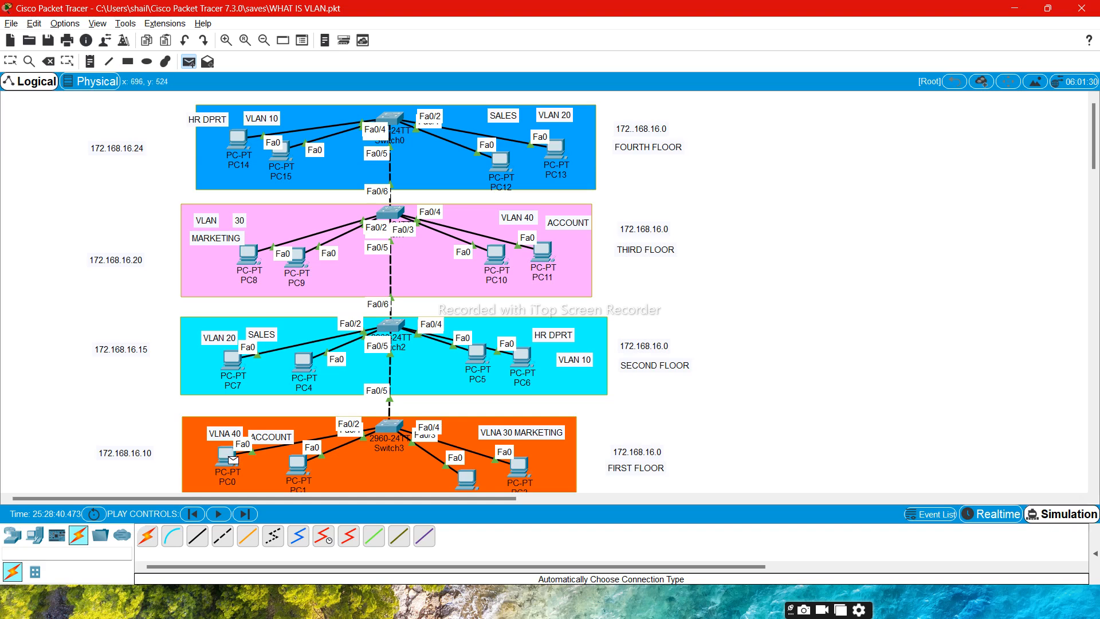
click(495, 253)
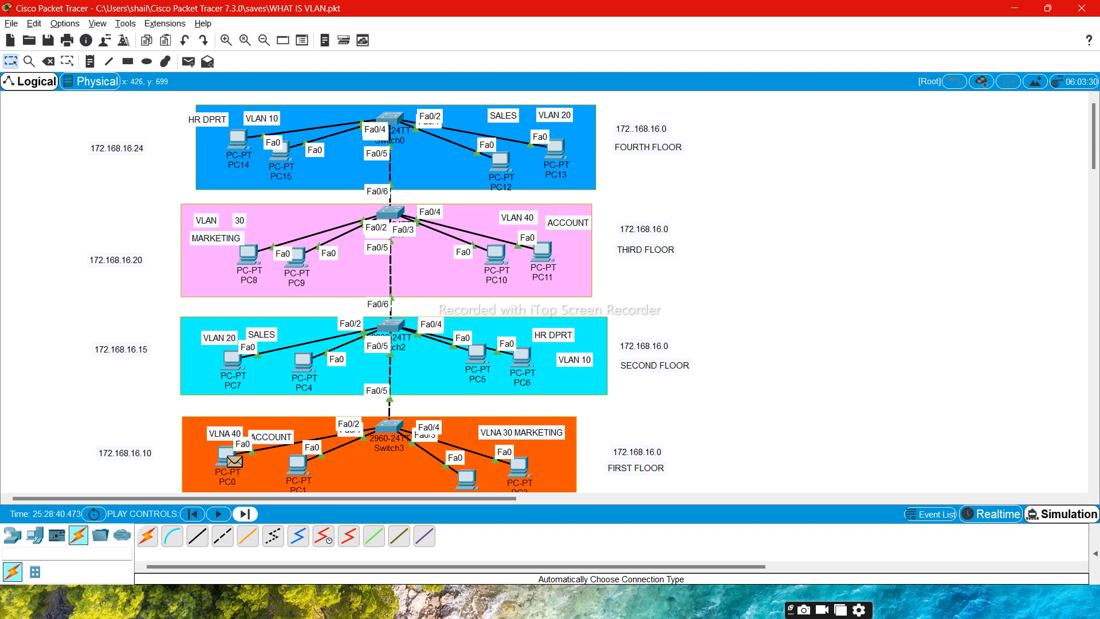
click(245, 513)
- Add a simple PDU from PC1 to PC11, advance the simulation, and dismiss the low-battery notice
key(p)
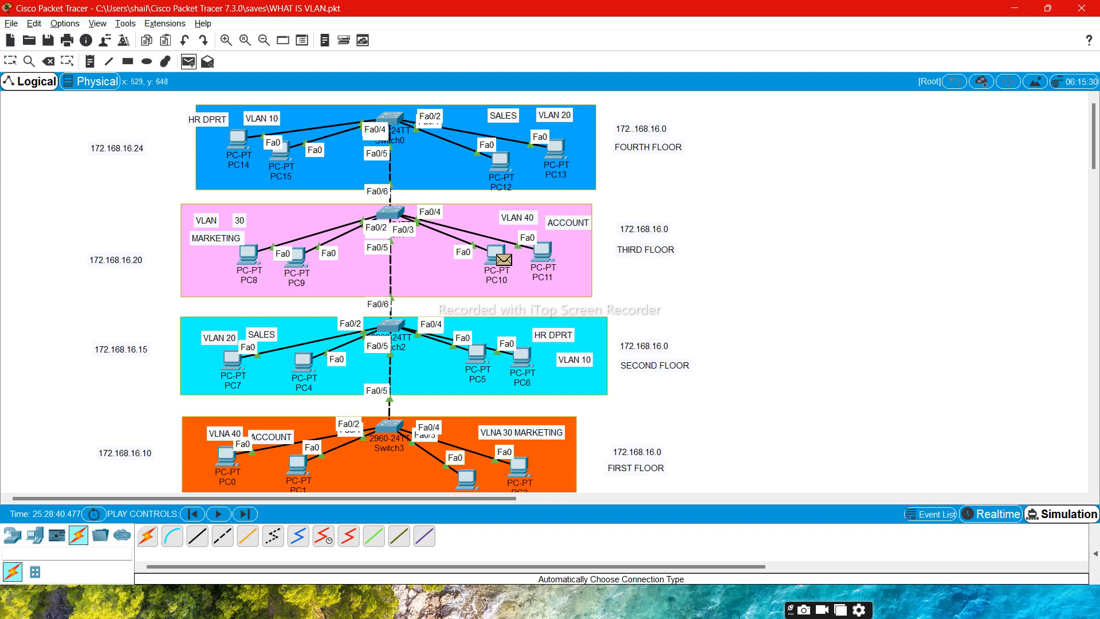
click(300, 464)
click(542, 251)
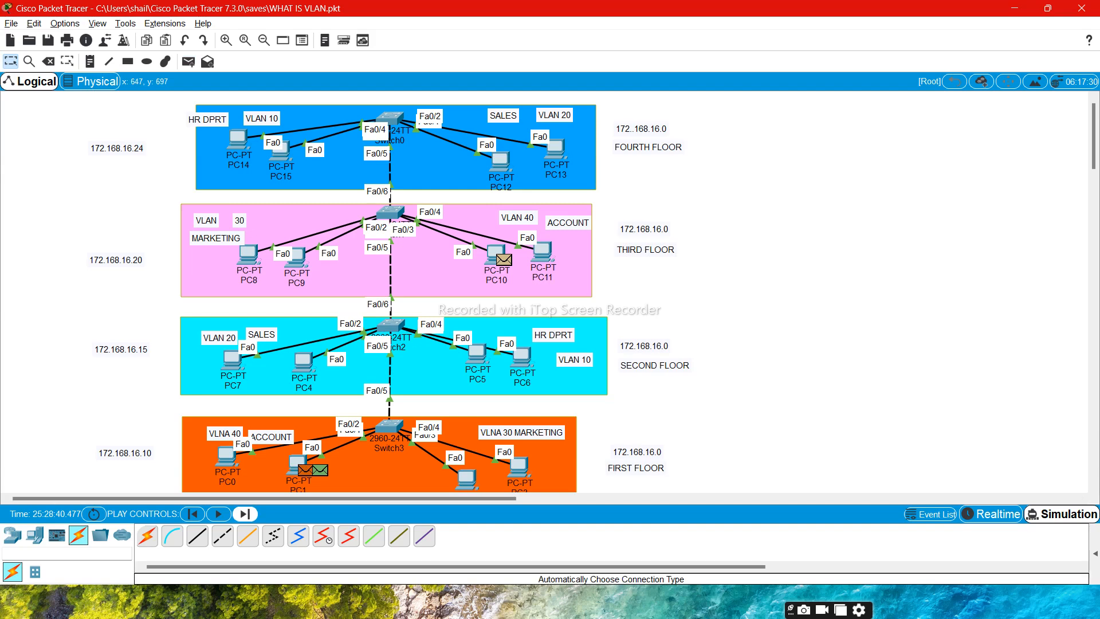
click(244, 513)
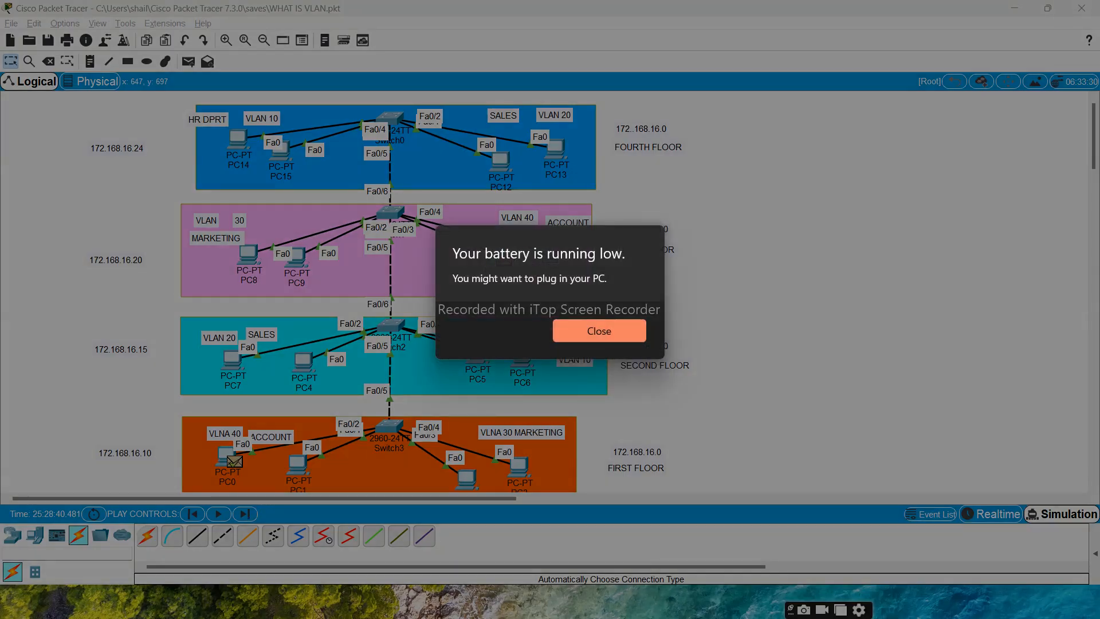
click(599, 331)
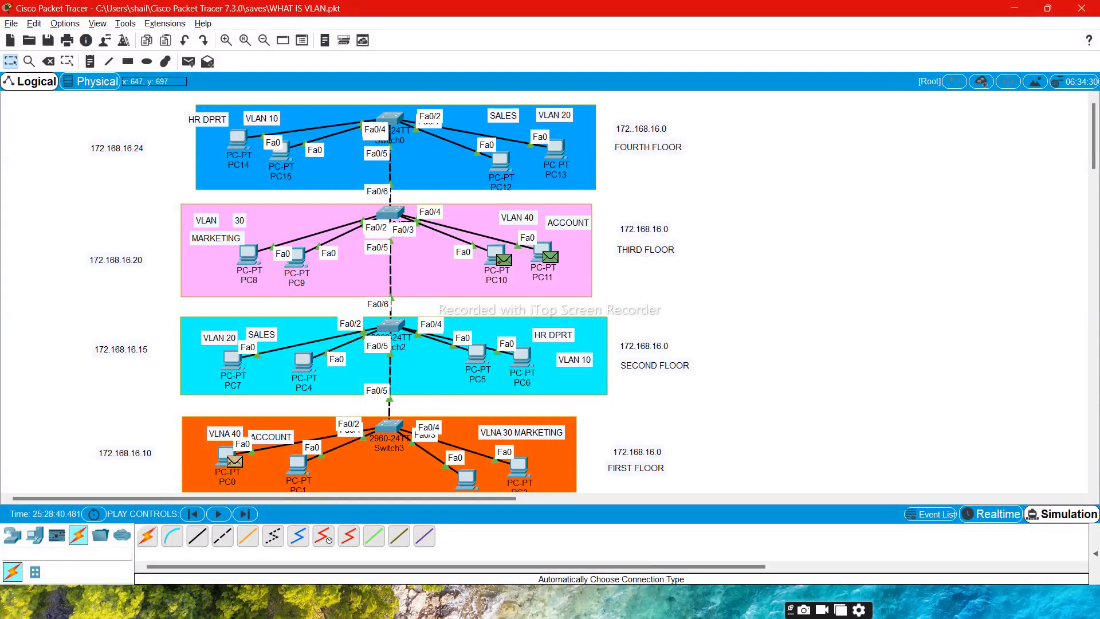